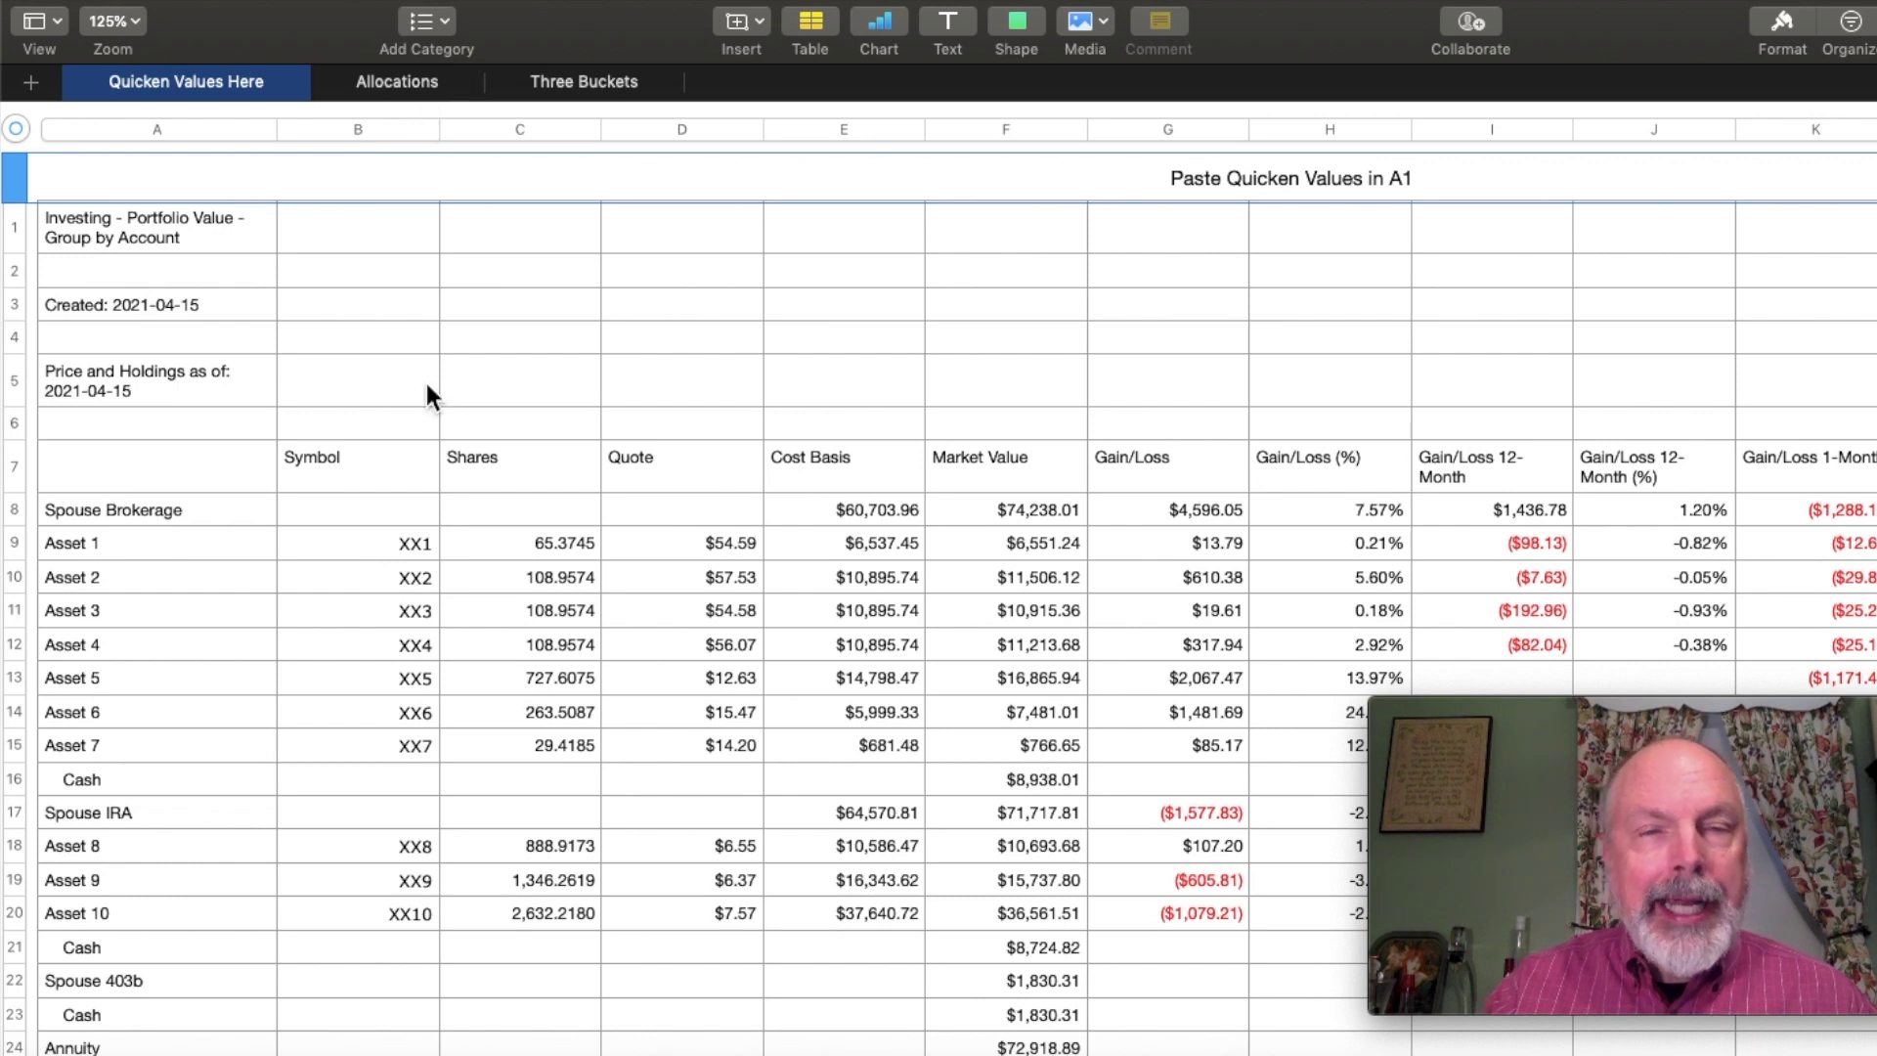
Examine the overall allocation tables and the asset class pie chart on the Allocations sheet
left_click(391, 84)
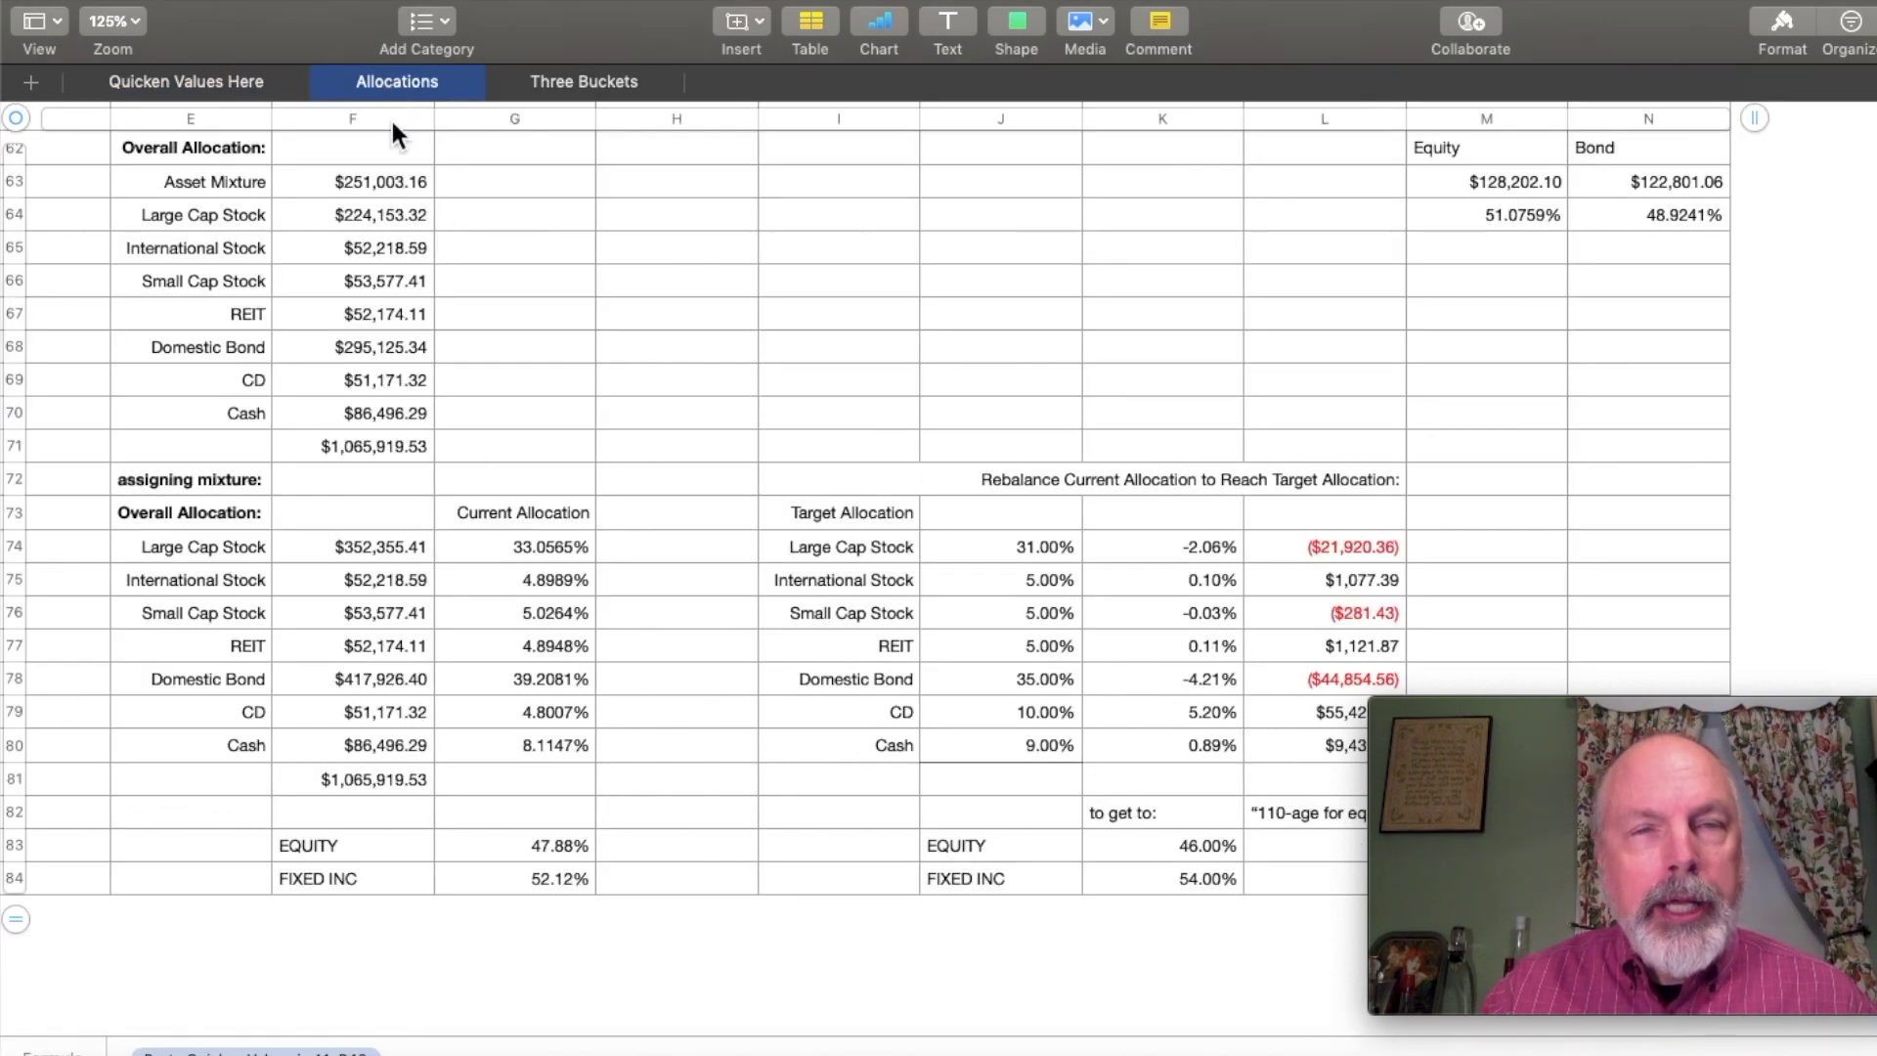
scroll(516, 188, "left", 10)
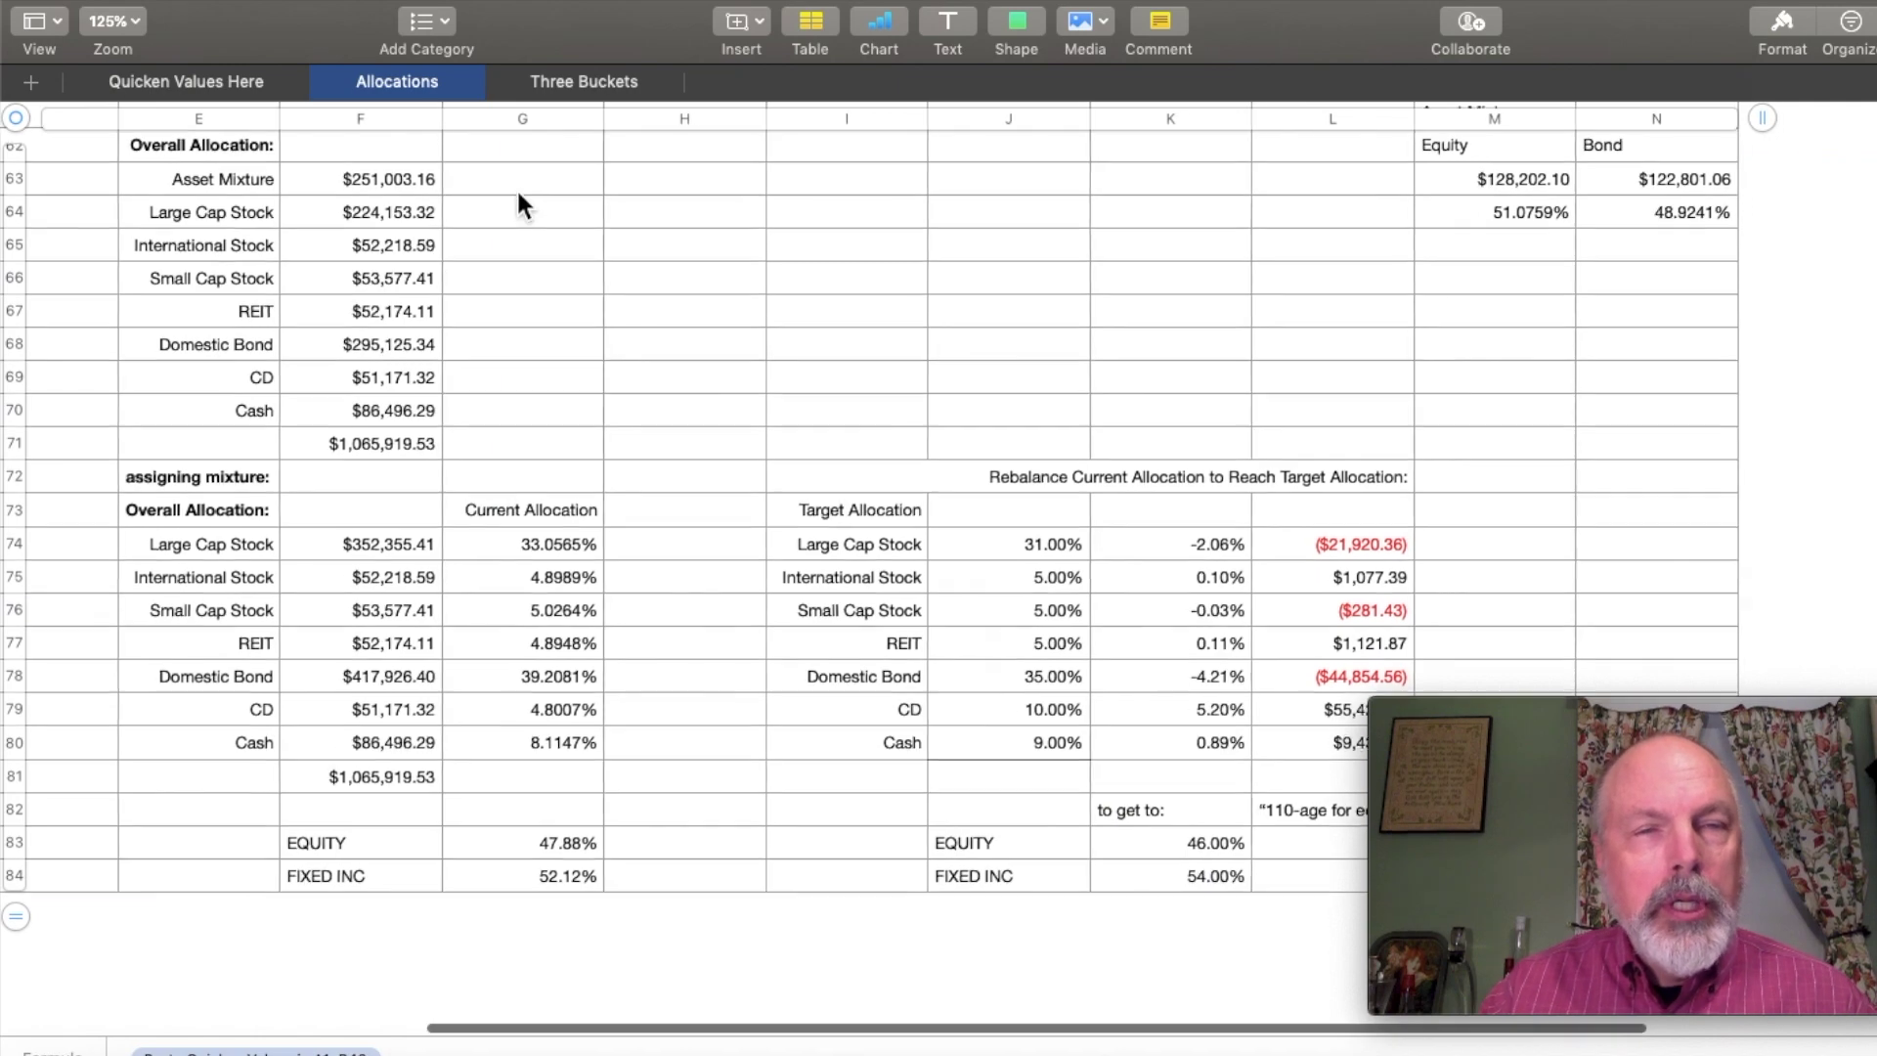
scroll(517, 188, "up", 1)
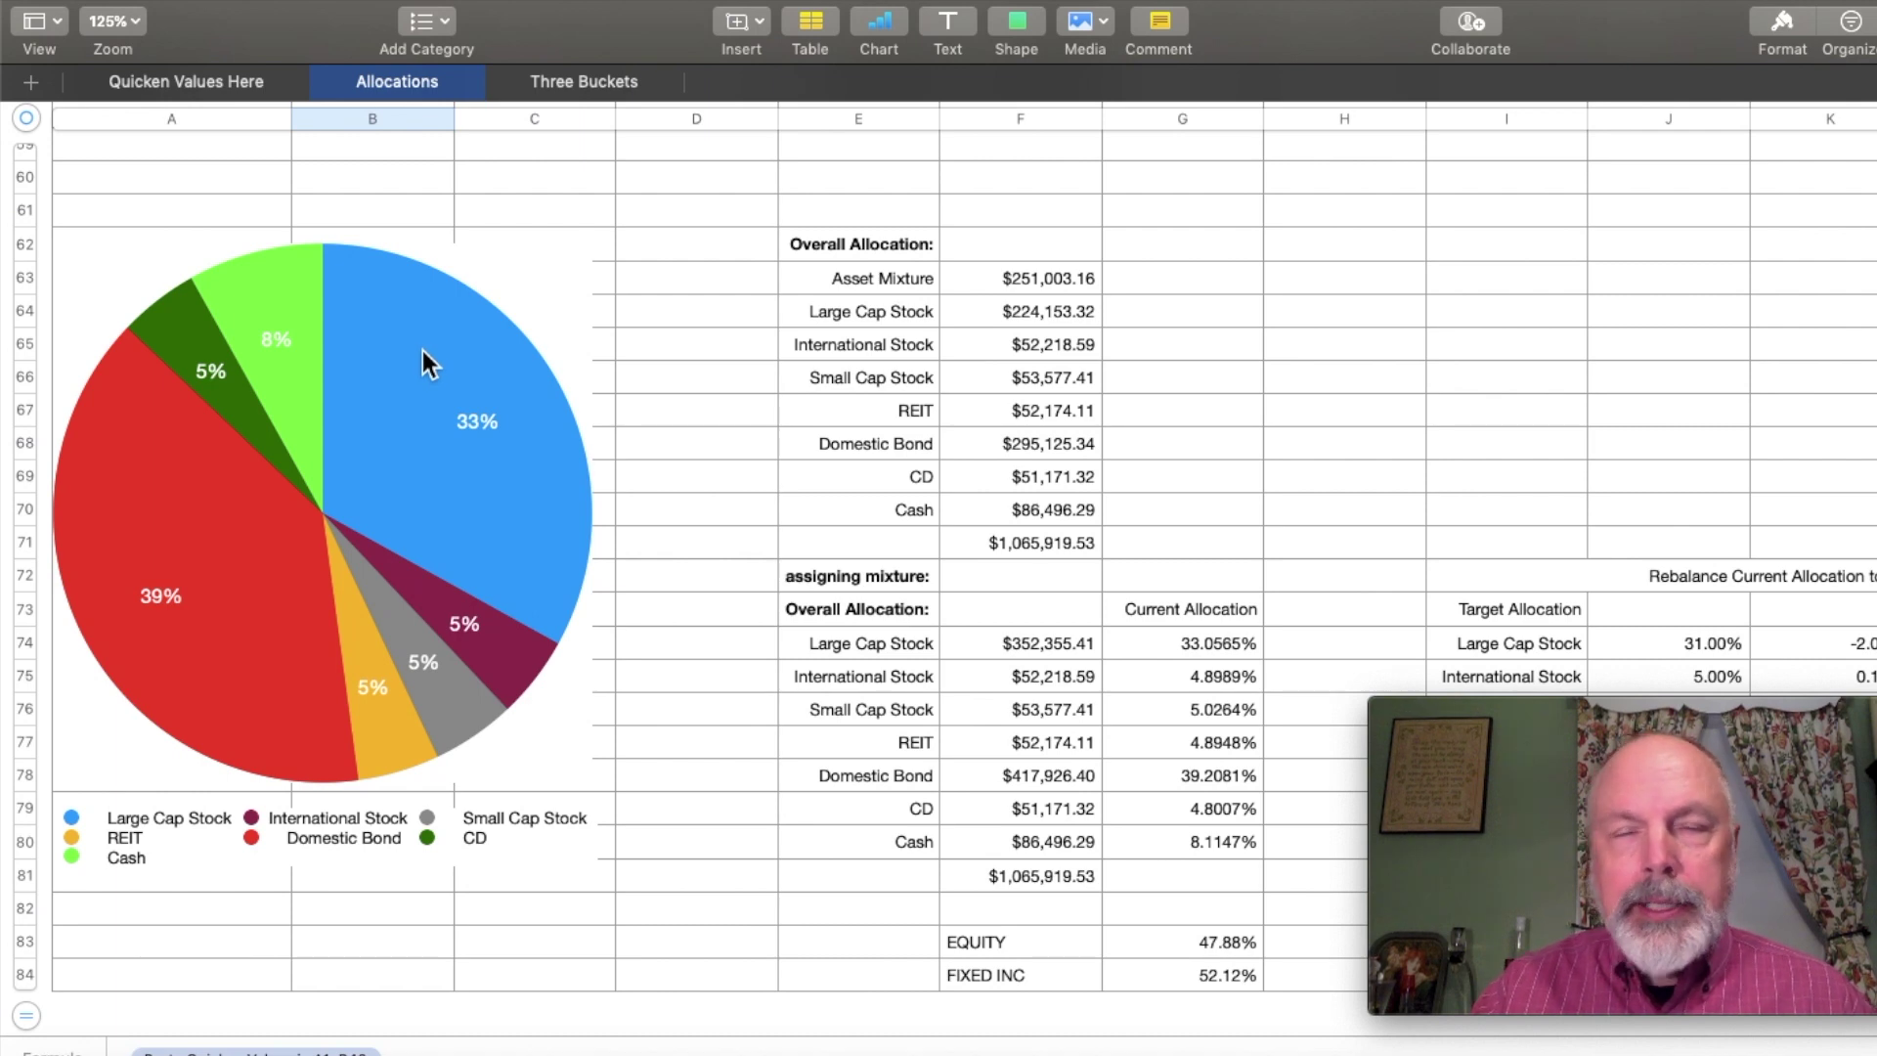
Examine the asset allocation within time buckets and the Three Time Buckets pie chart on the Three Buckets sheet
left_click(599, 84)
scroll(513, 308, "down", 4)
scroll(513, 309, "up", 4)
scroll(514, 308, "right", 15)
scroll(516, 315, "right", 15)
scroll(515, 314, "left", 8)
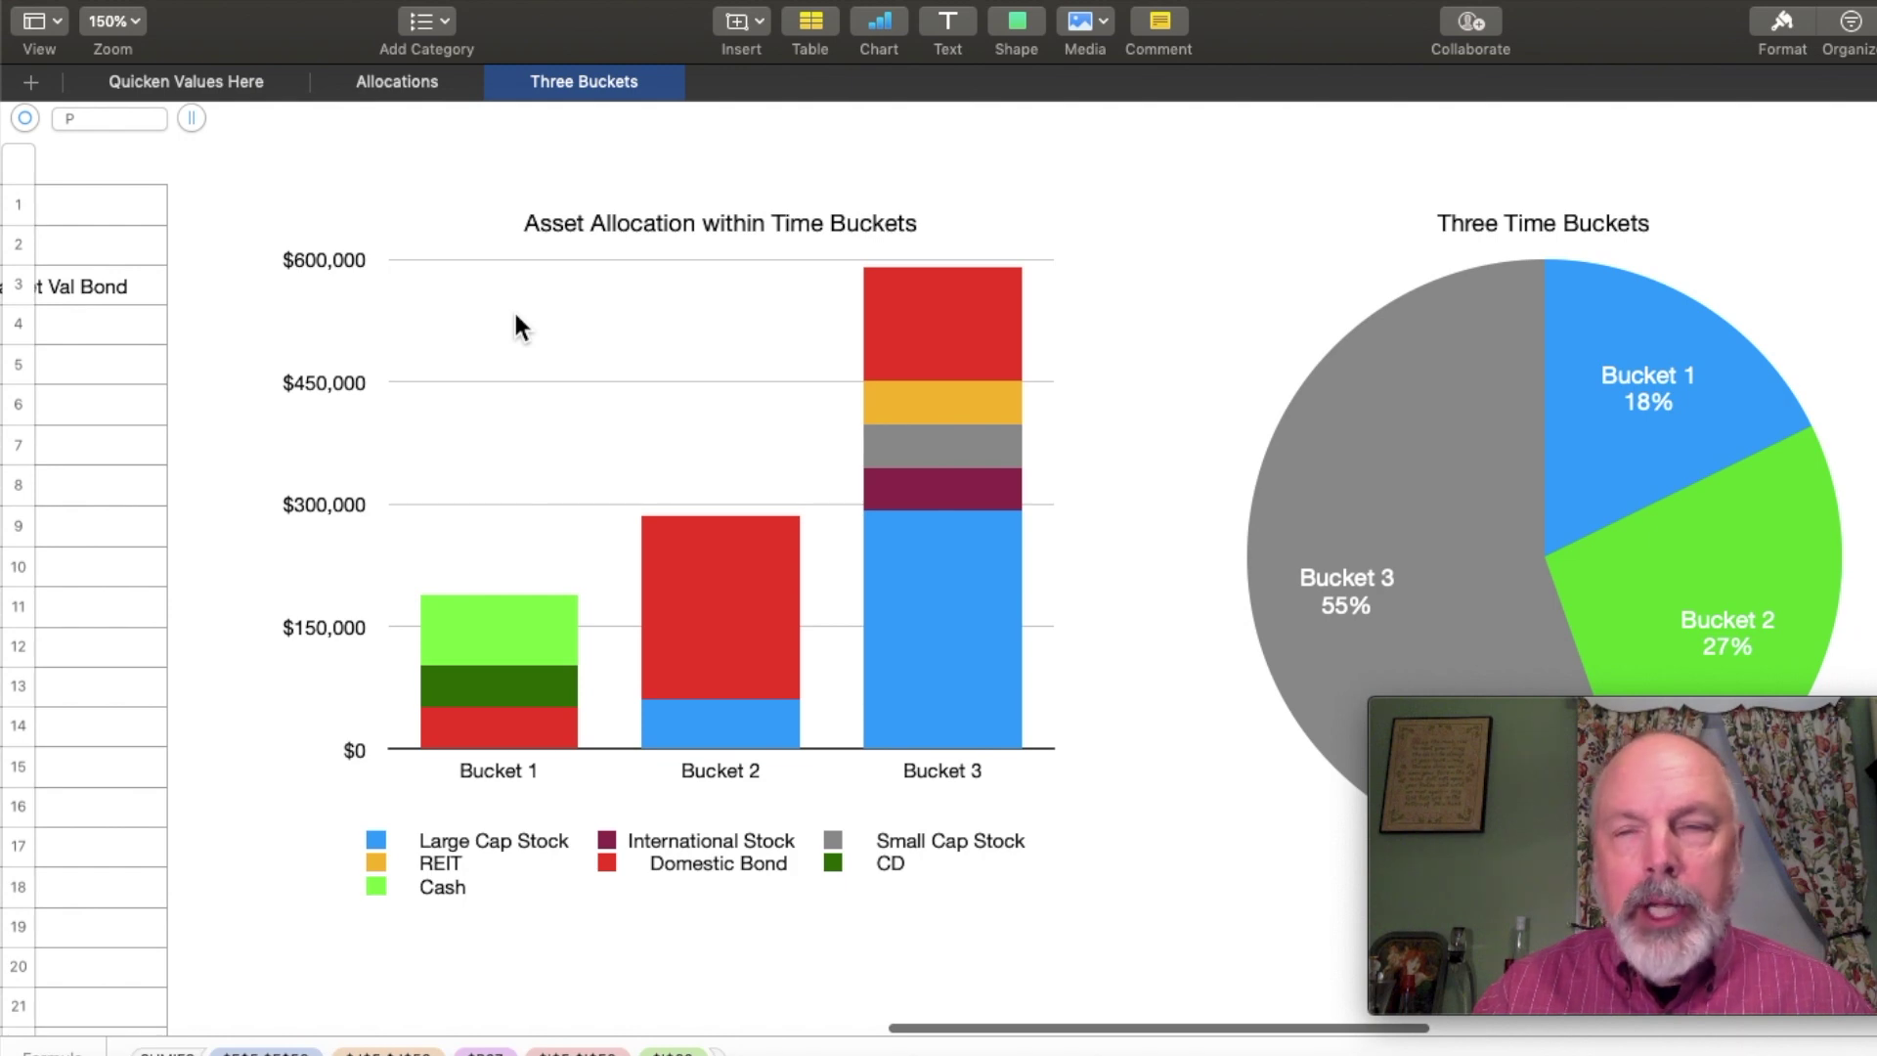
Examine the Asset Allocation within Tax Buckets chart and the Three Tax Buckets pie chart further down the Three Buckets sheet
scroll(515, 317, "down", 10)
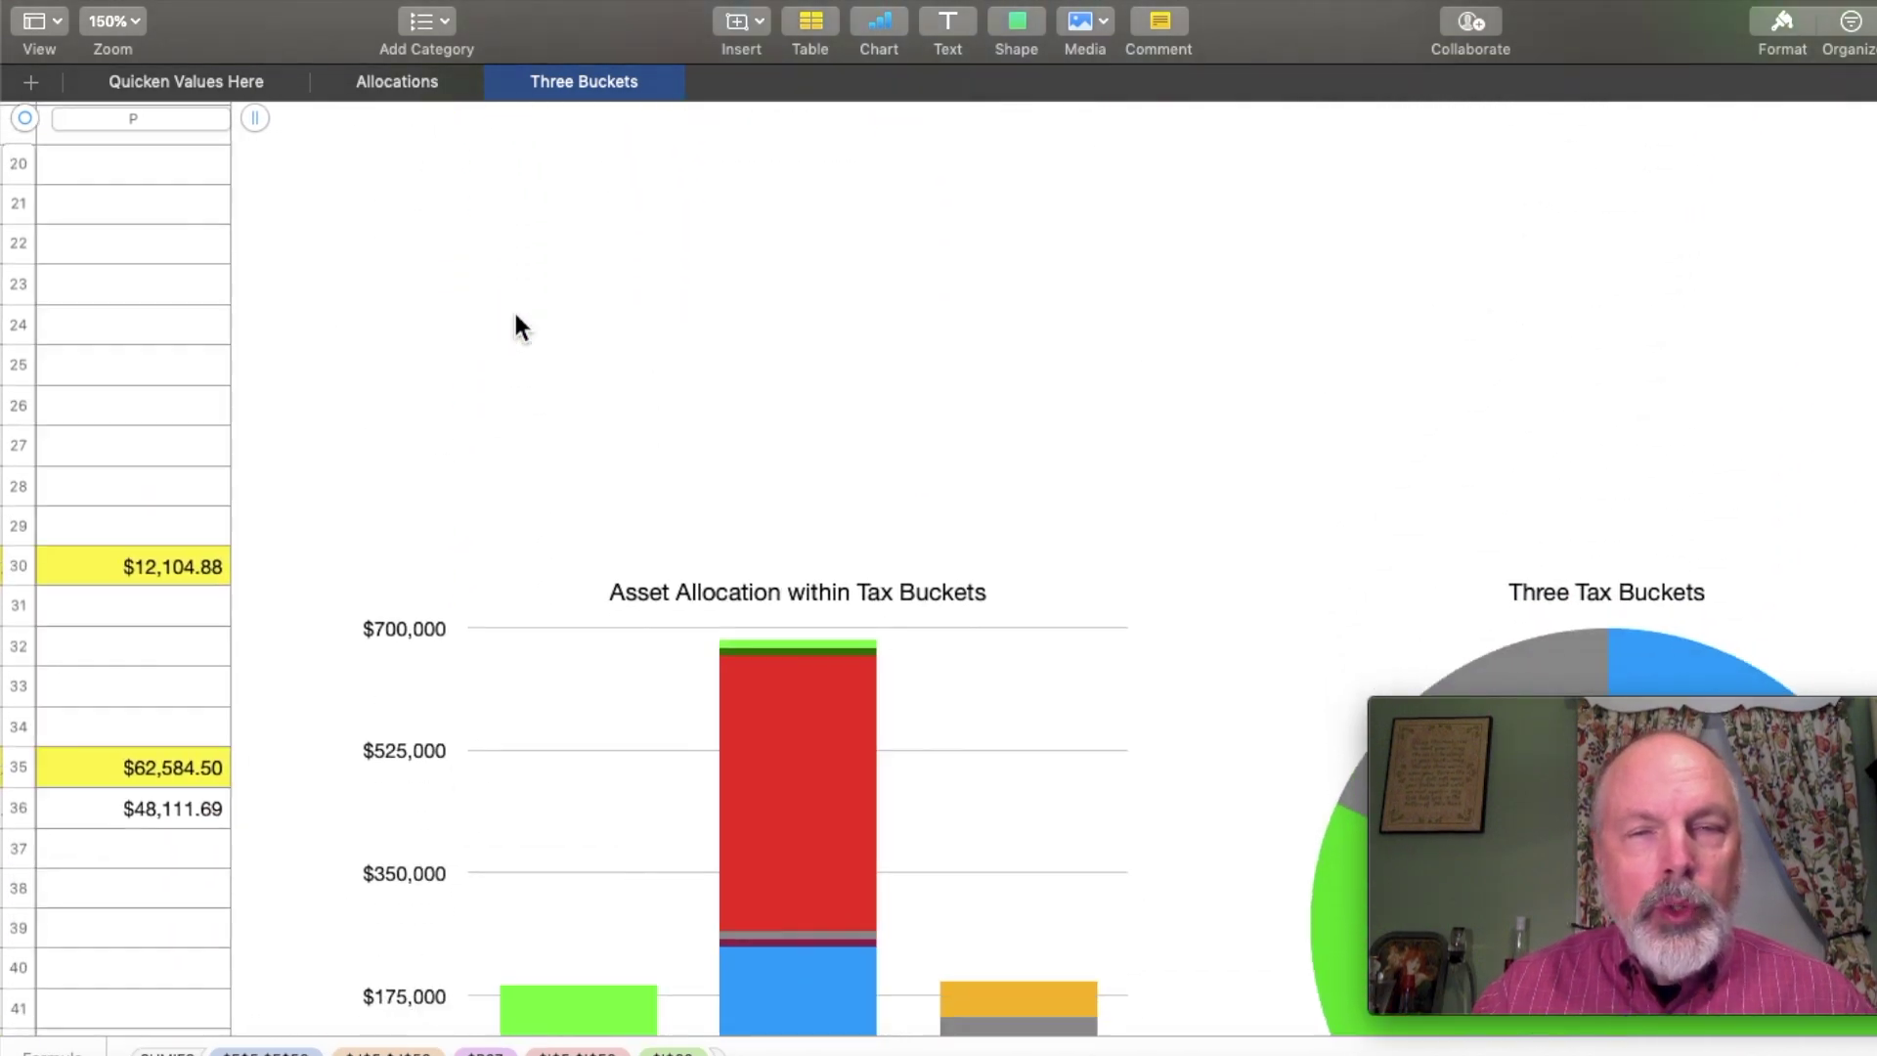
scroll(515, 316, "down", 5)
scroll(515, 317, "right", 2)
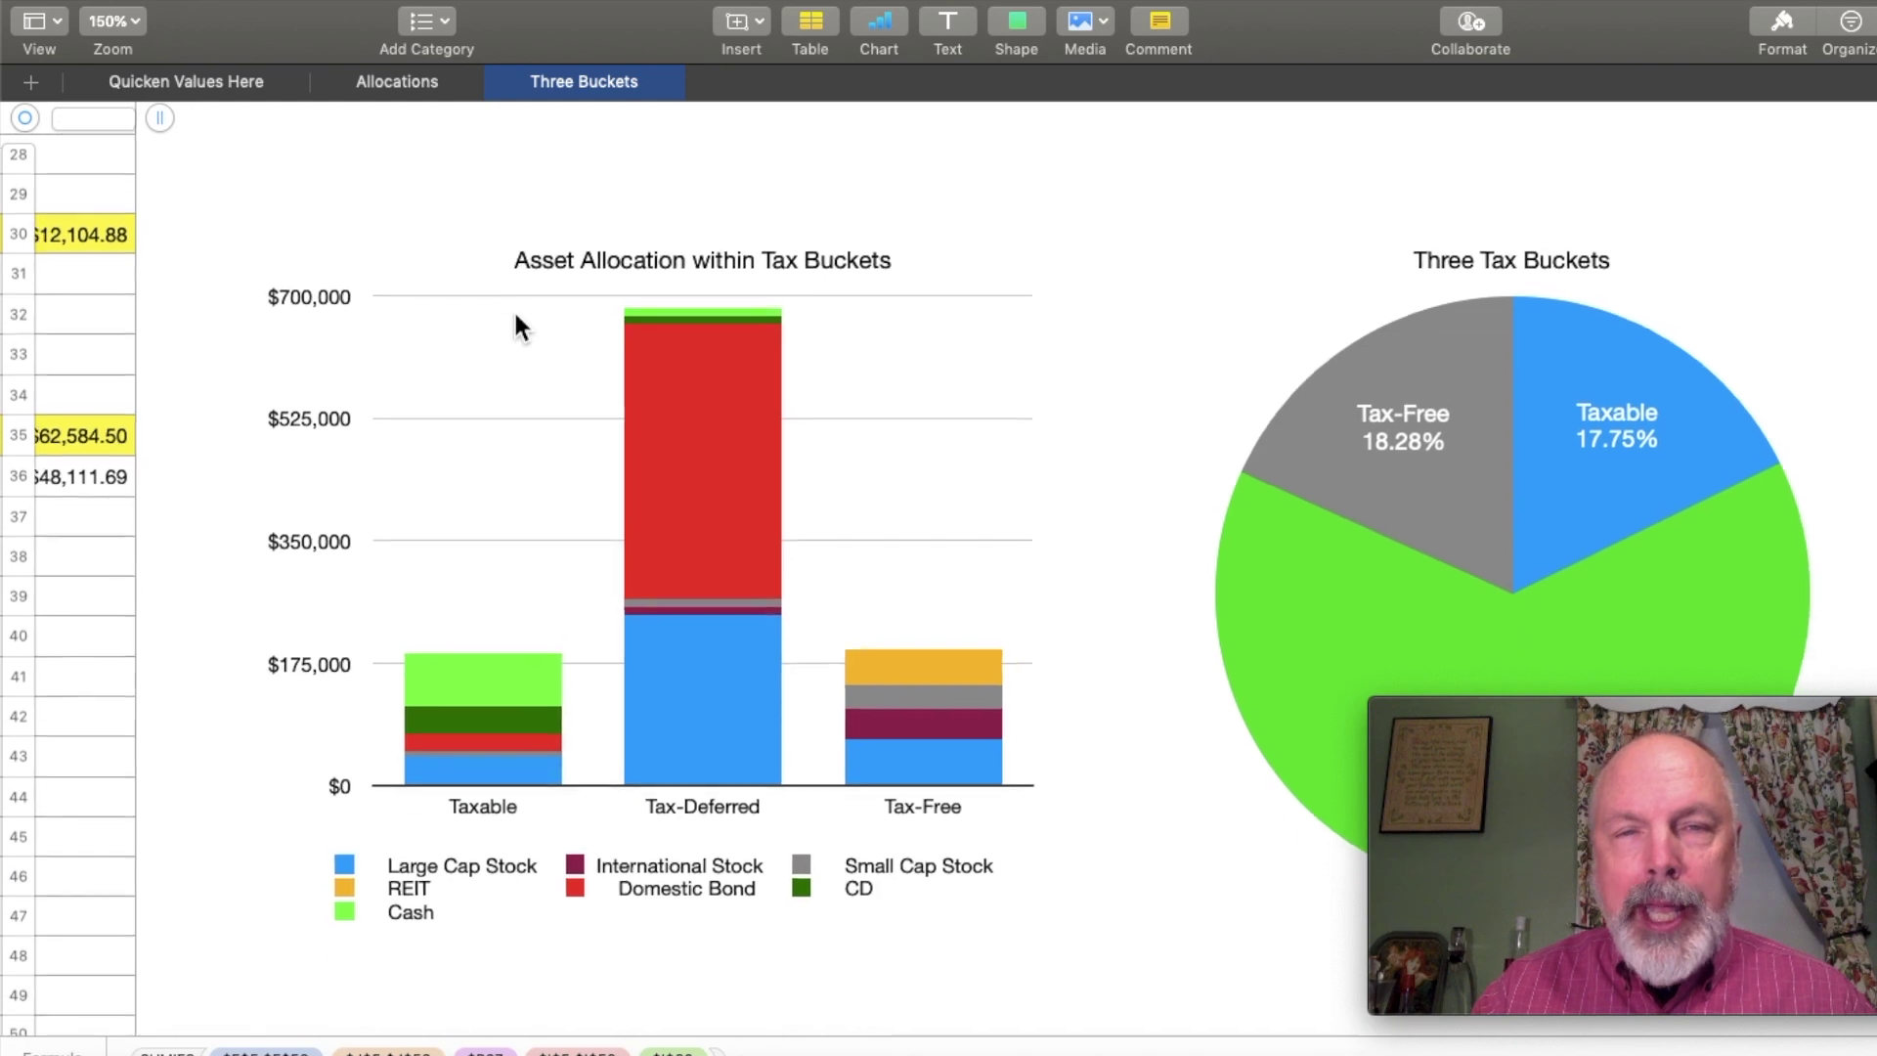
scroll(515, 315, "down", 2)
scroll(515, 315, "right", 2)
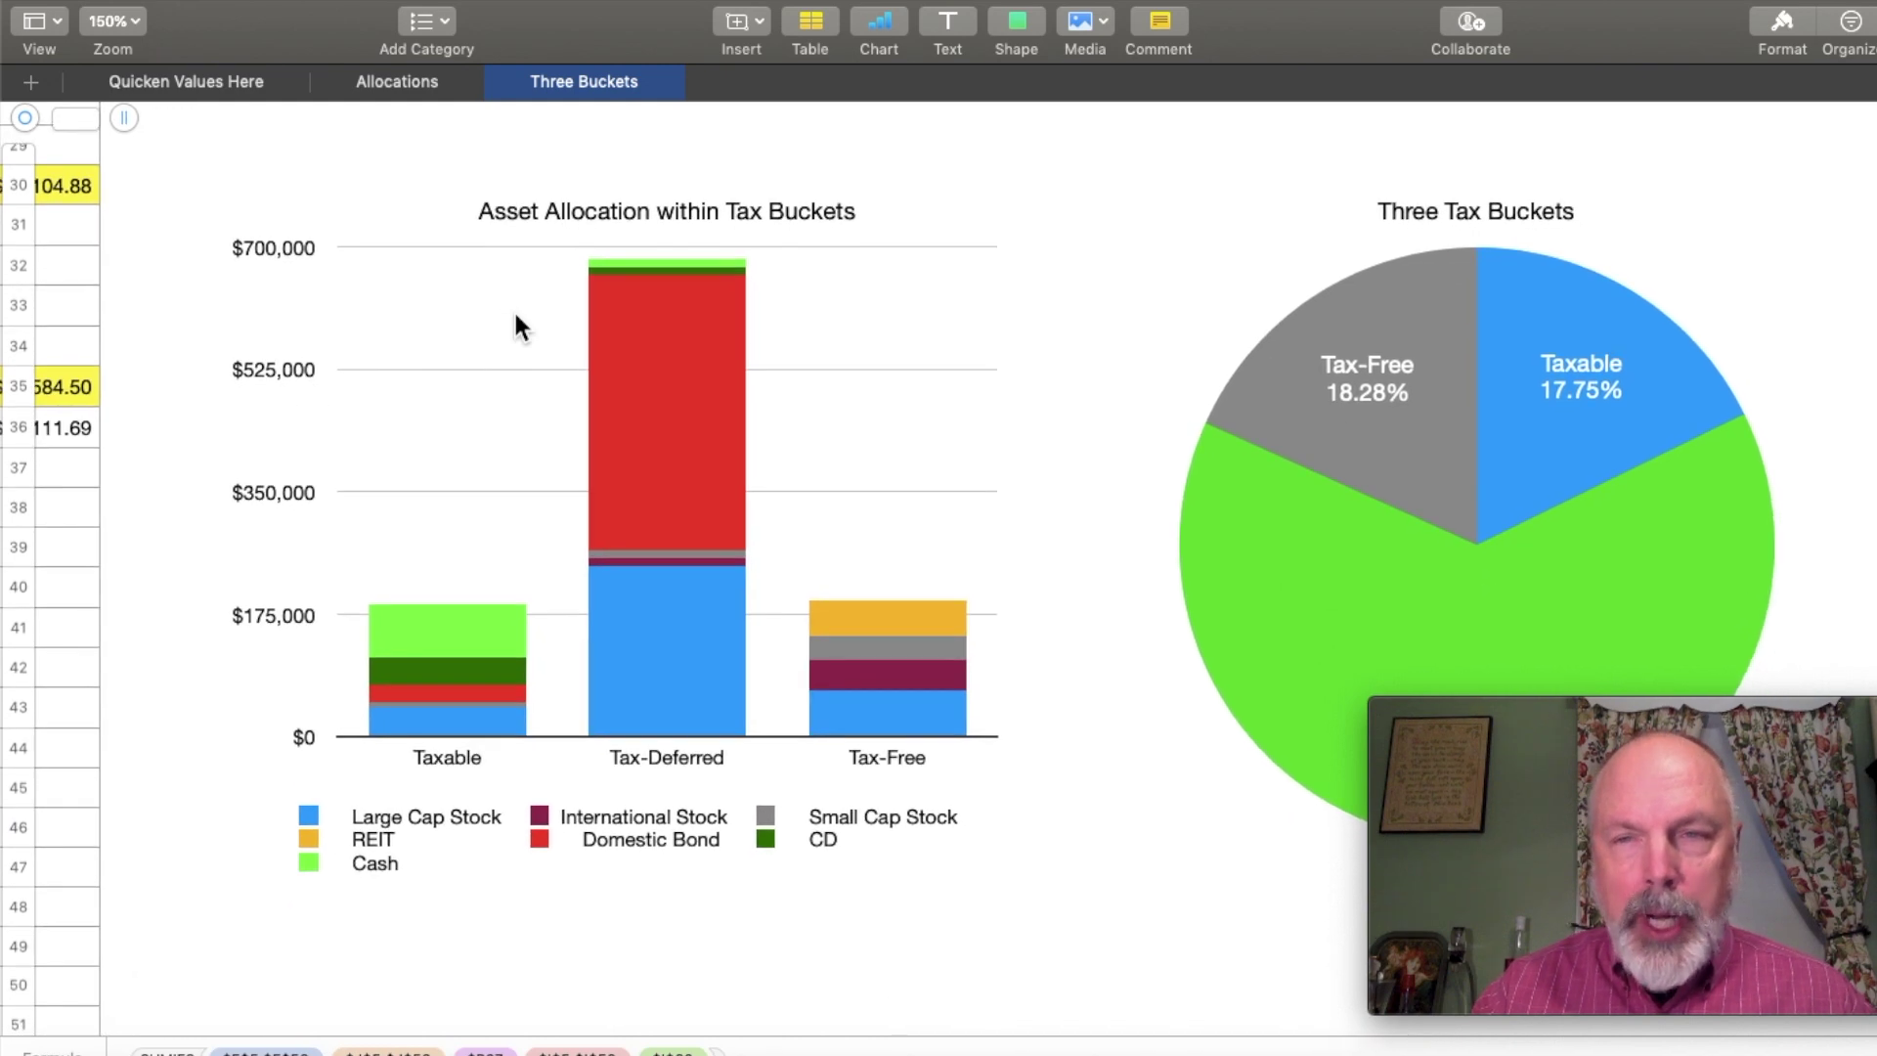
scroll(515, 315, "down", 4)
scroll(515, 315, "right", 2)
scroll(515, 315, "up", 1)
scroll(515, 315, "right", 1)
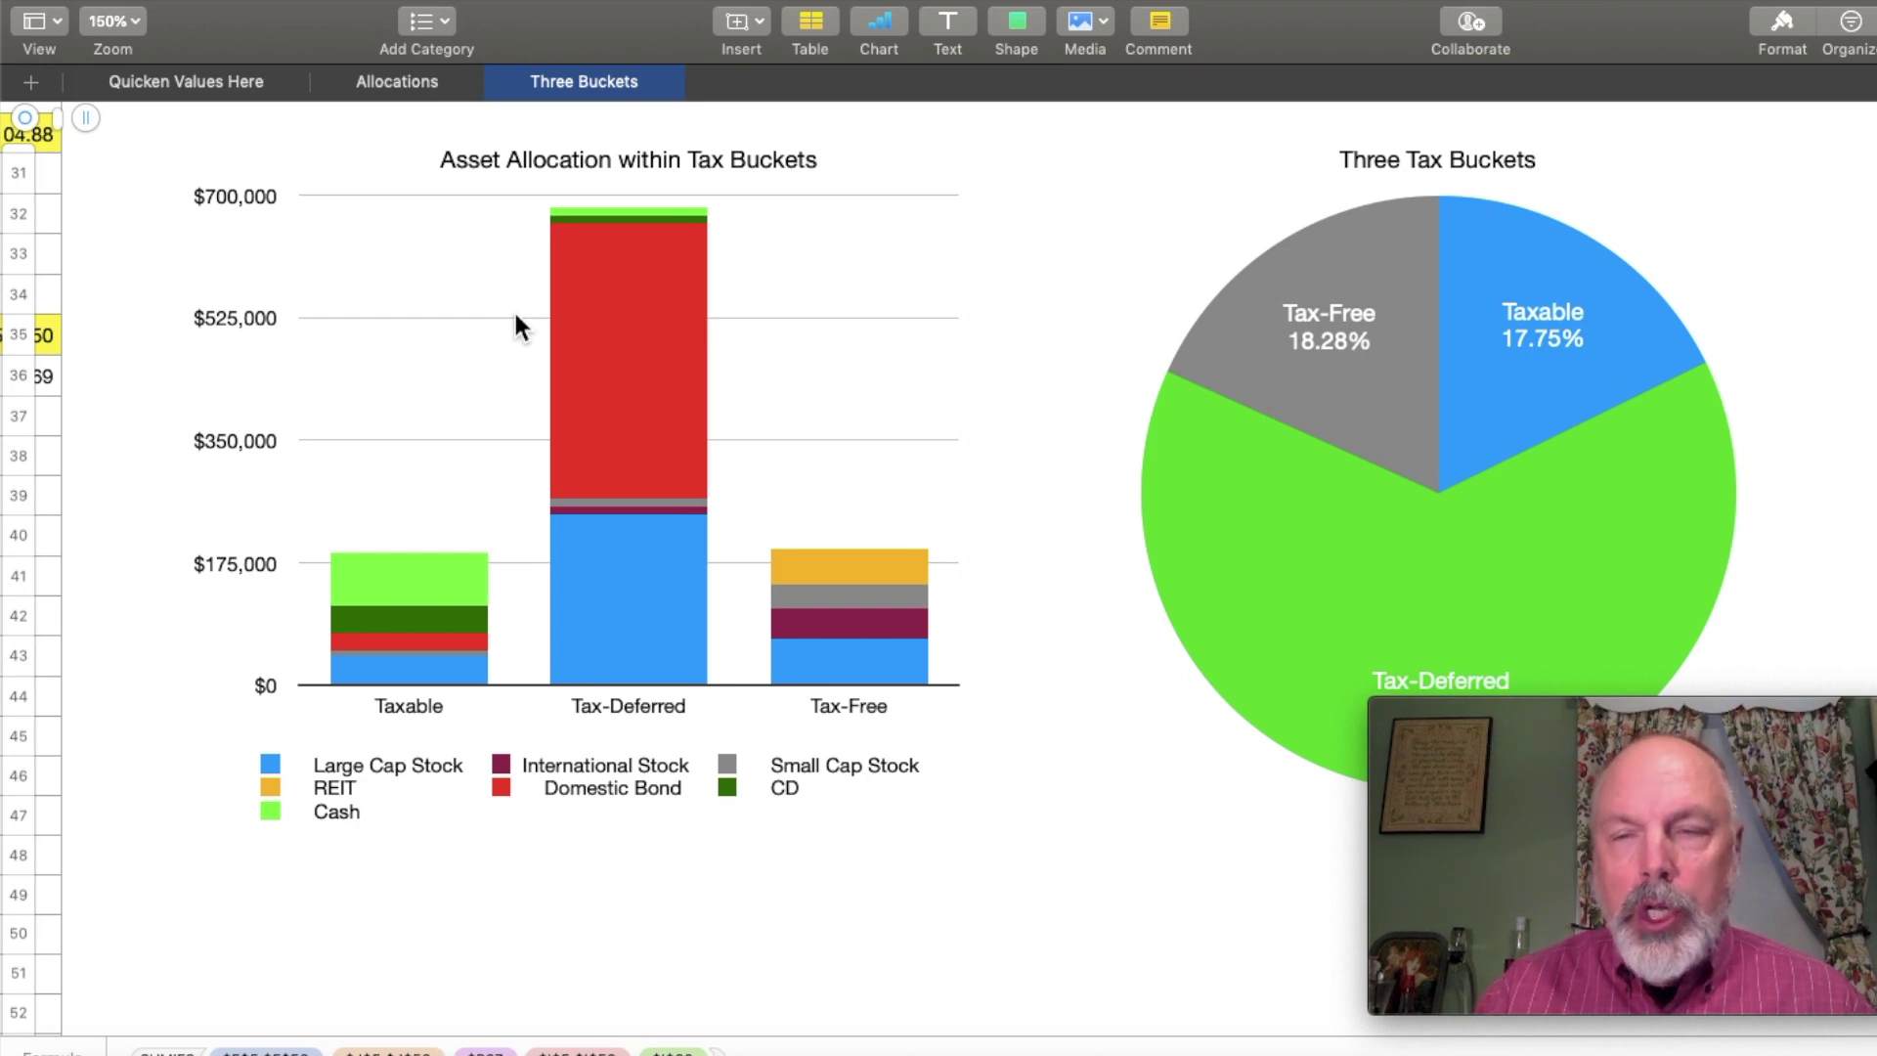
Examine the Tax Buckets by Time Buckets chart beside the tax bucket pie chart
scroll(513, 309, "right", 10)
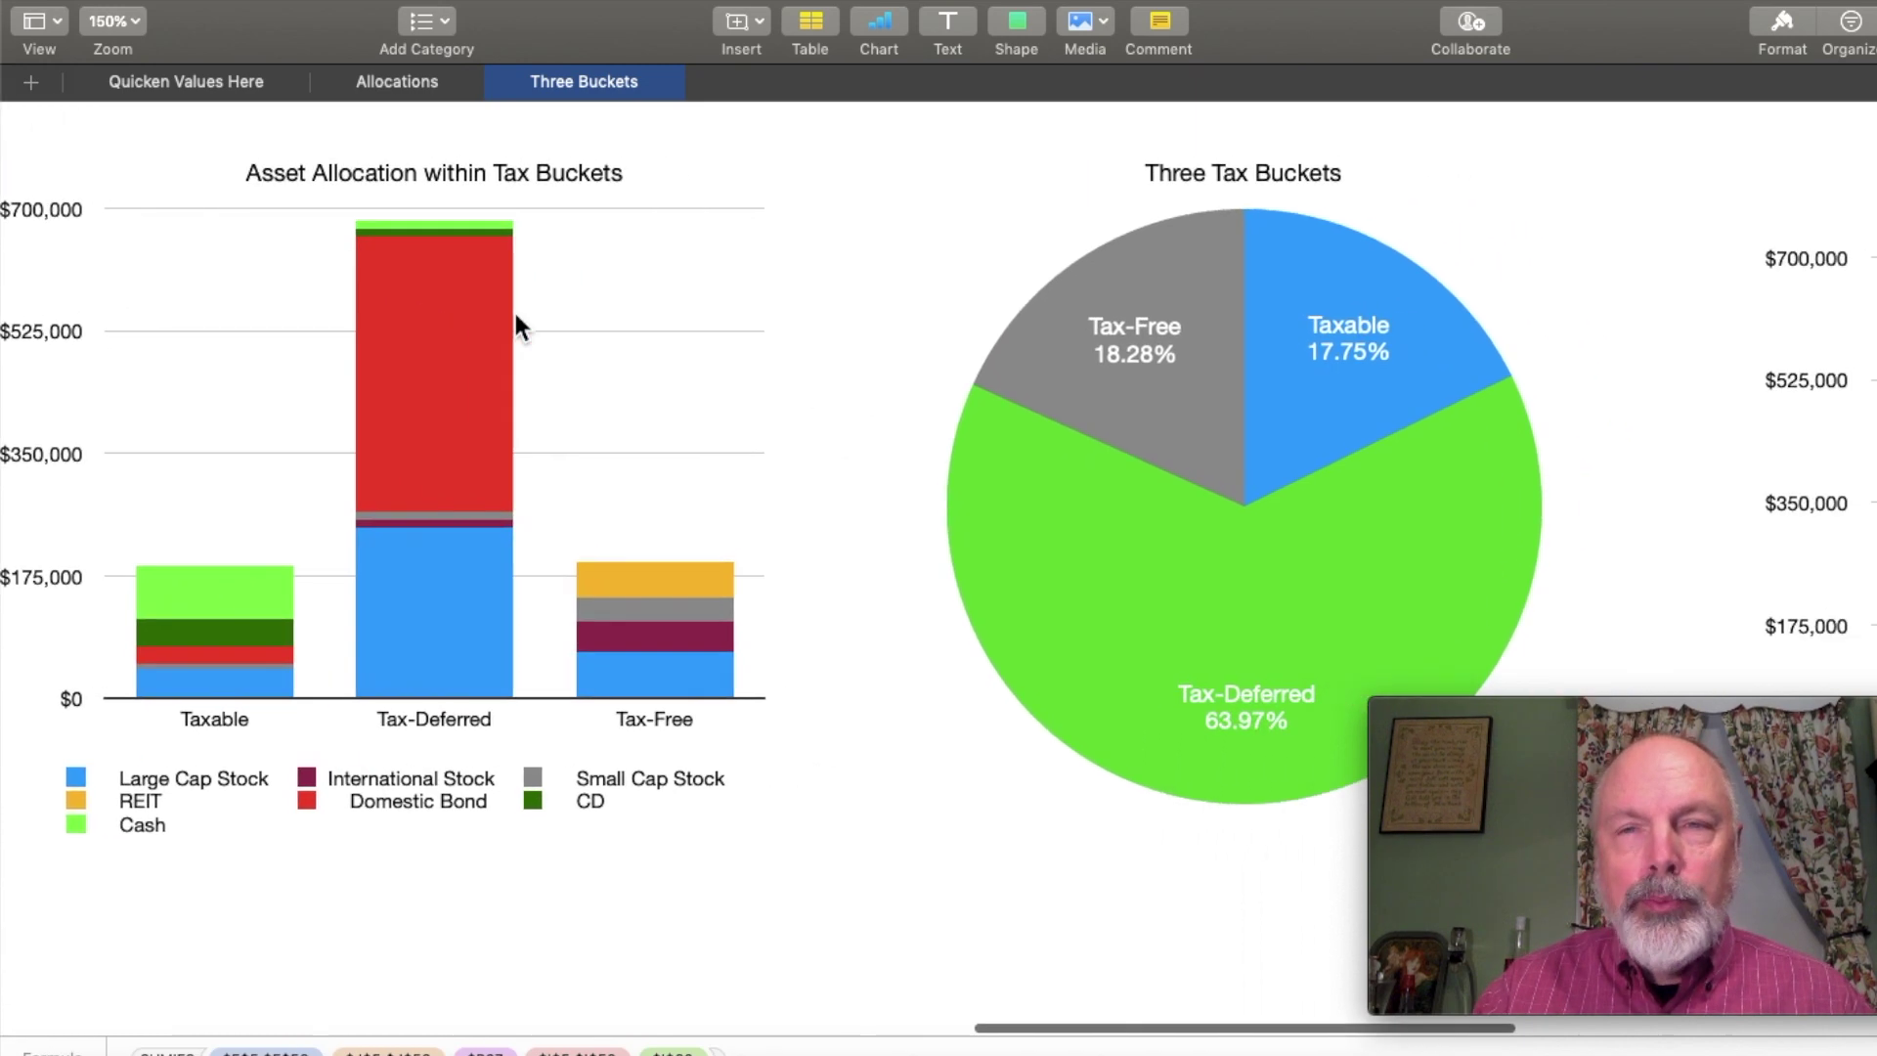
scroll(514, 312, "right", 10)
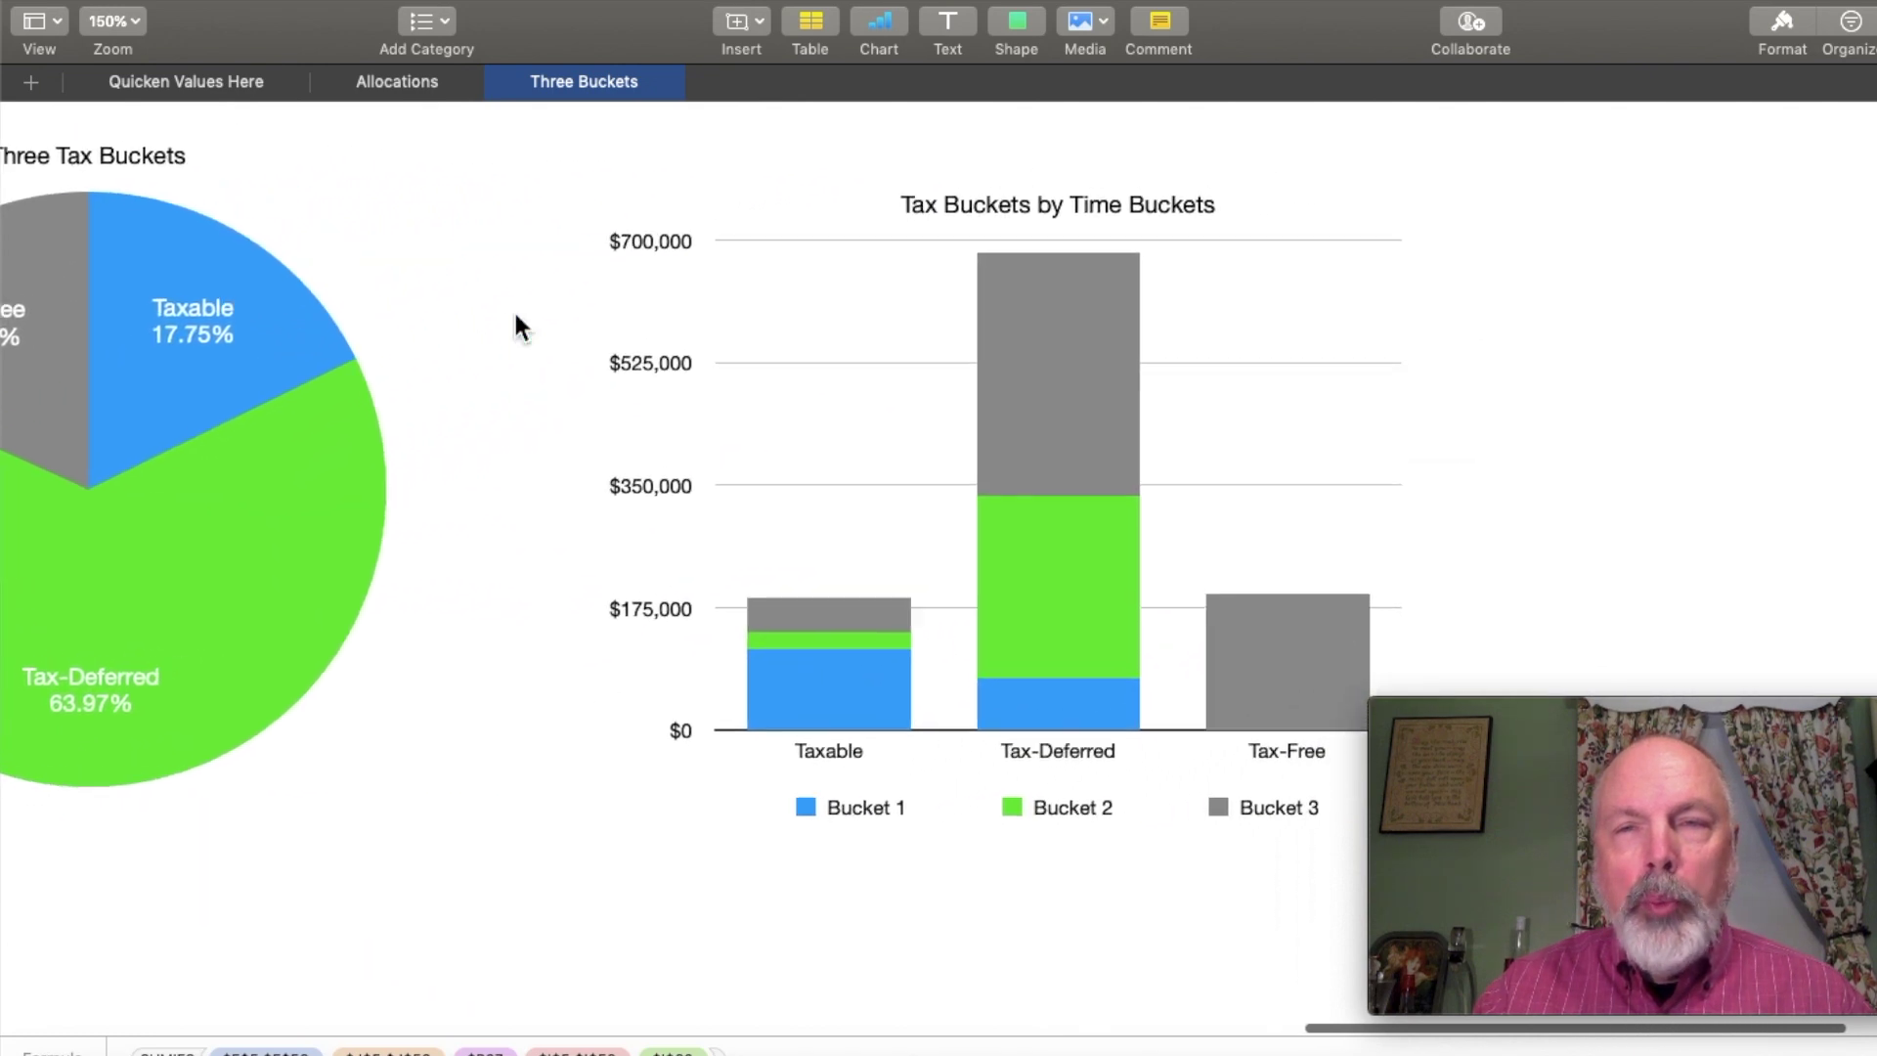
scroll(513, 309, "right", 1)
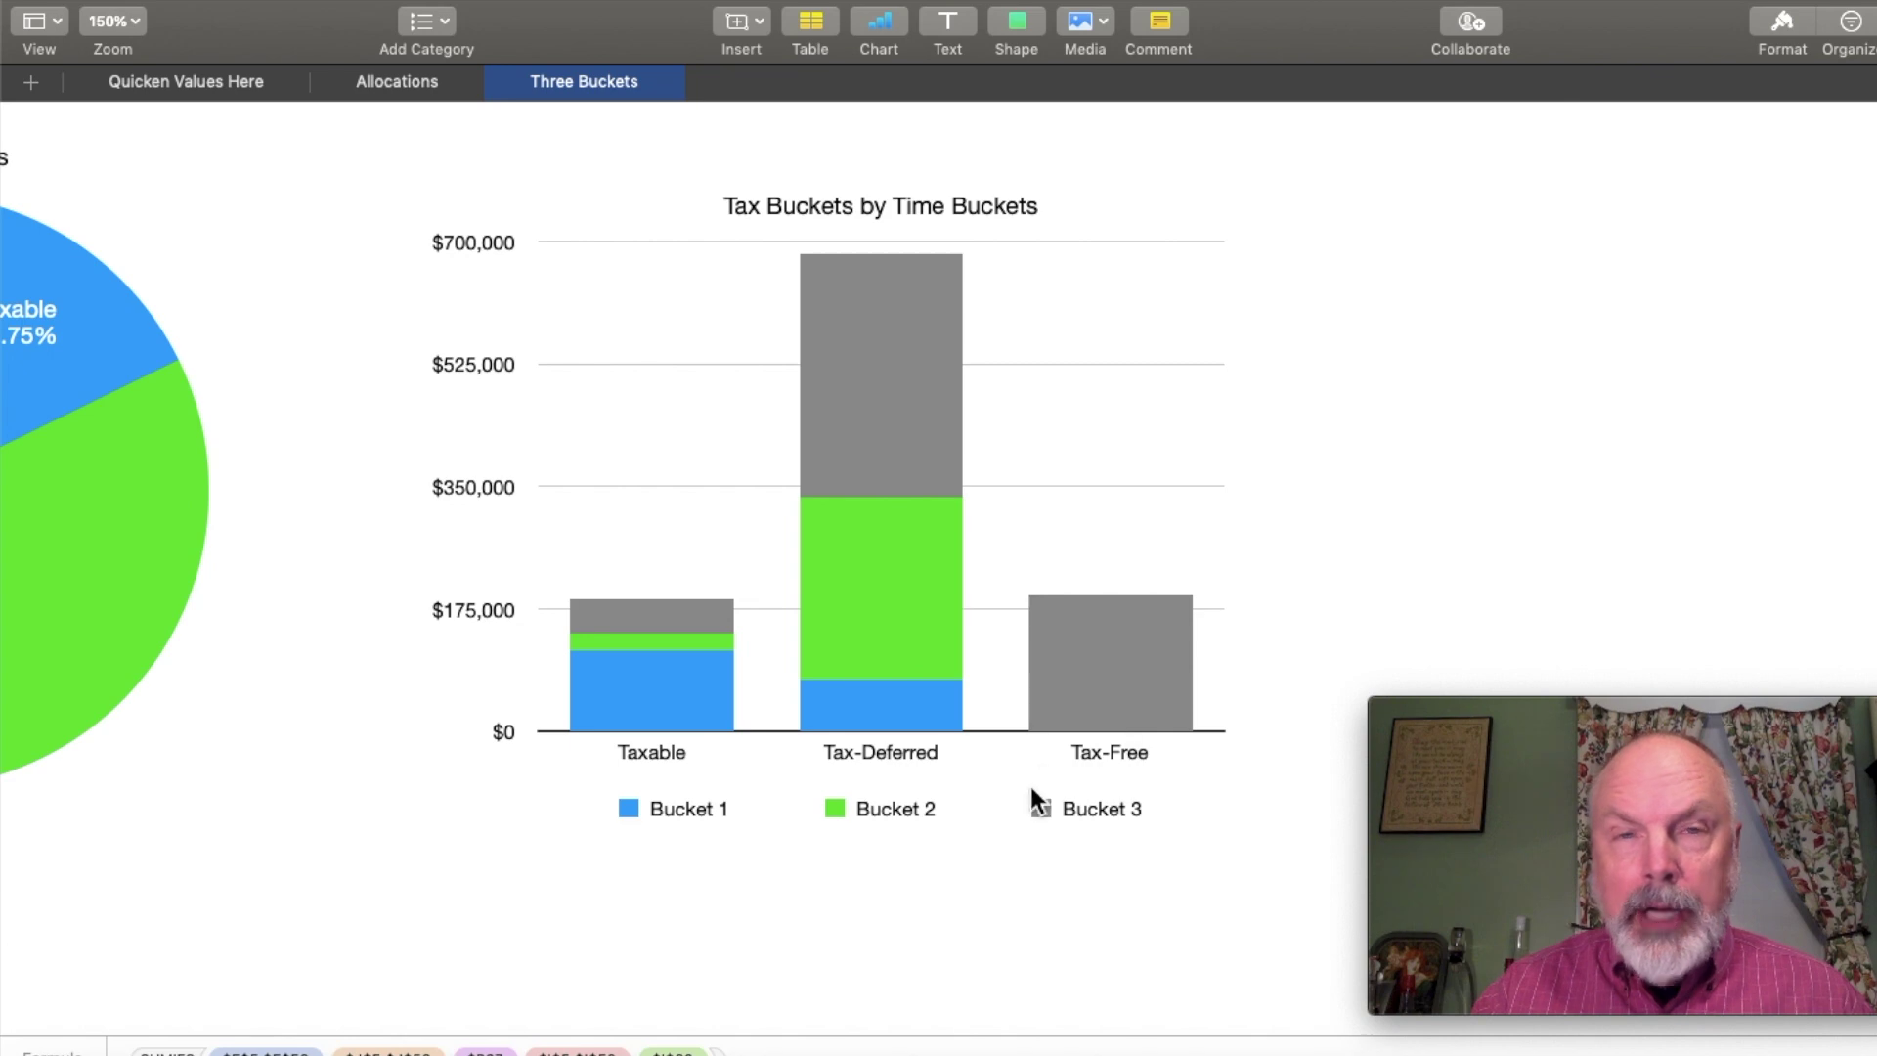
Examine how the three time buckets split by tax status in the Time Buckets by Tax Buckets chart
scroll(1042, 735, "down", 10)
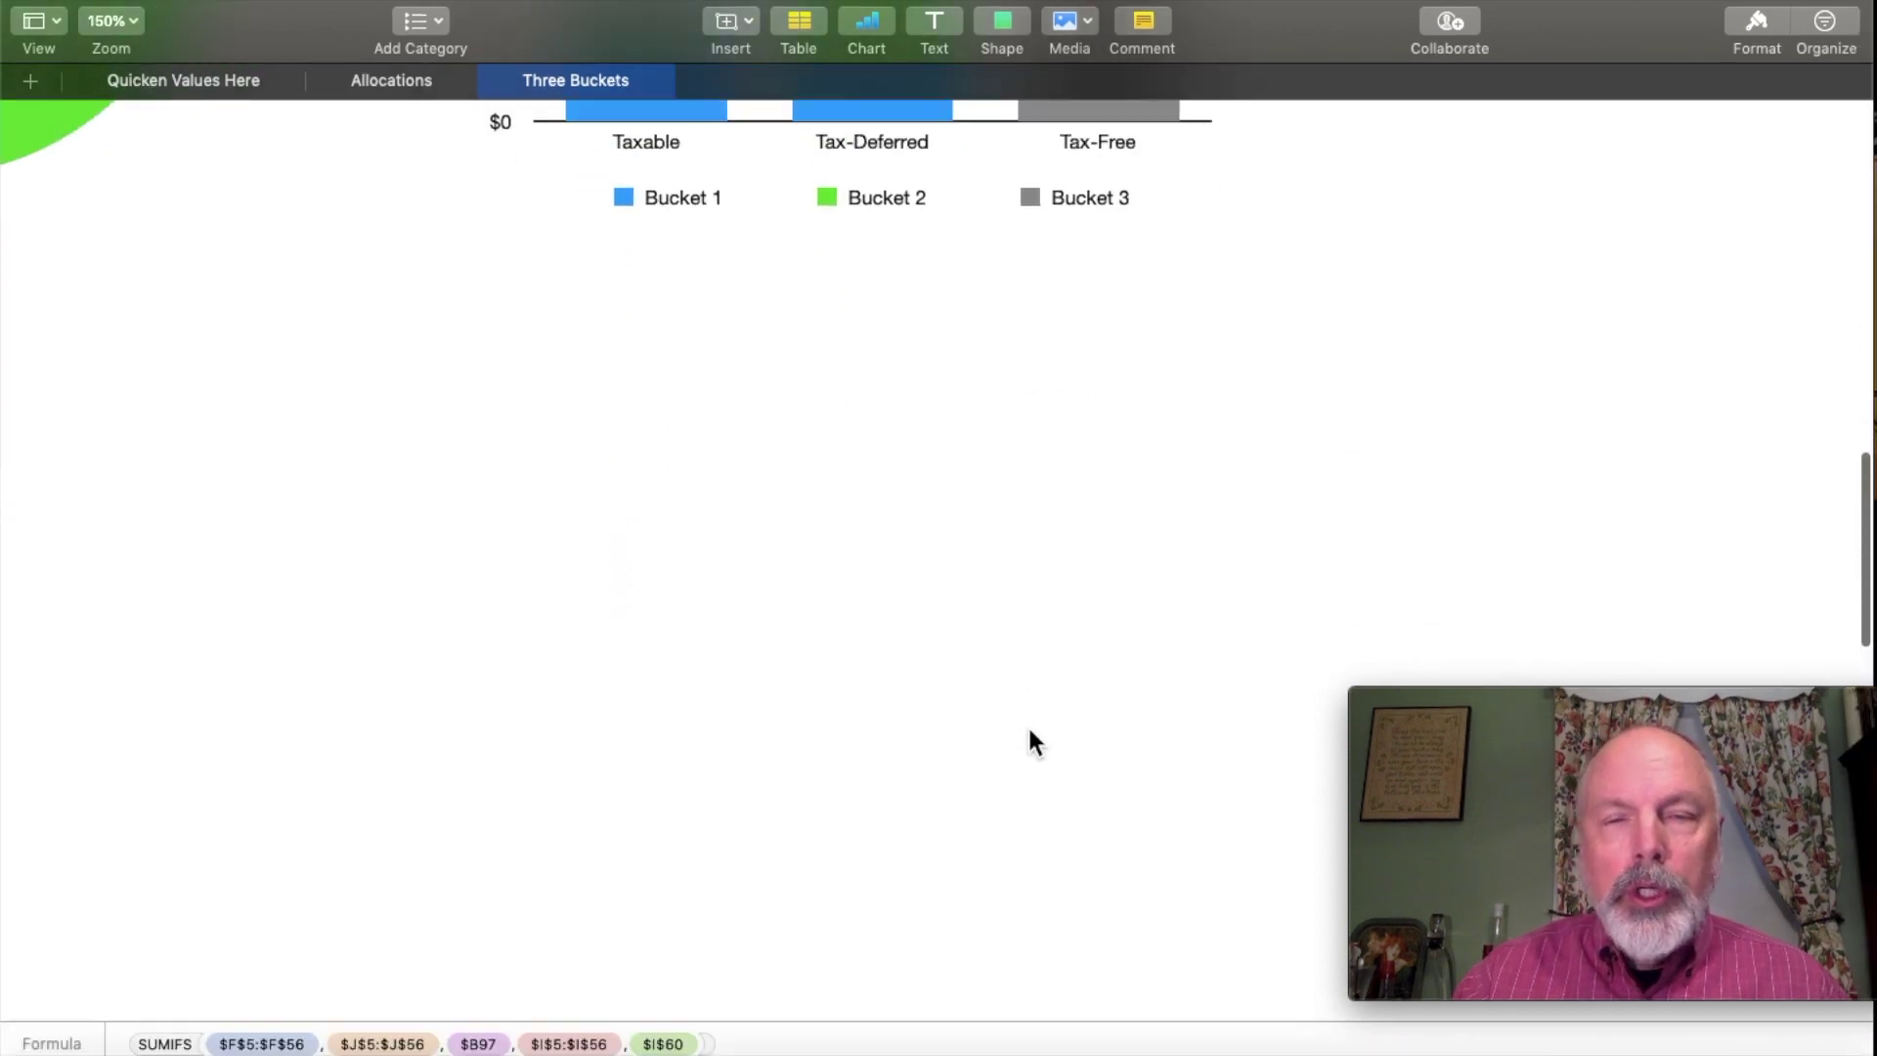
scroll(1029, 724, "up", 15)
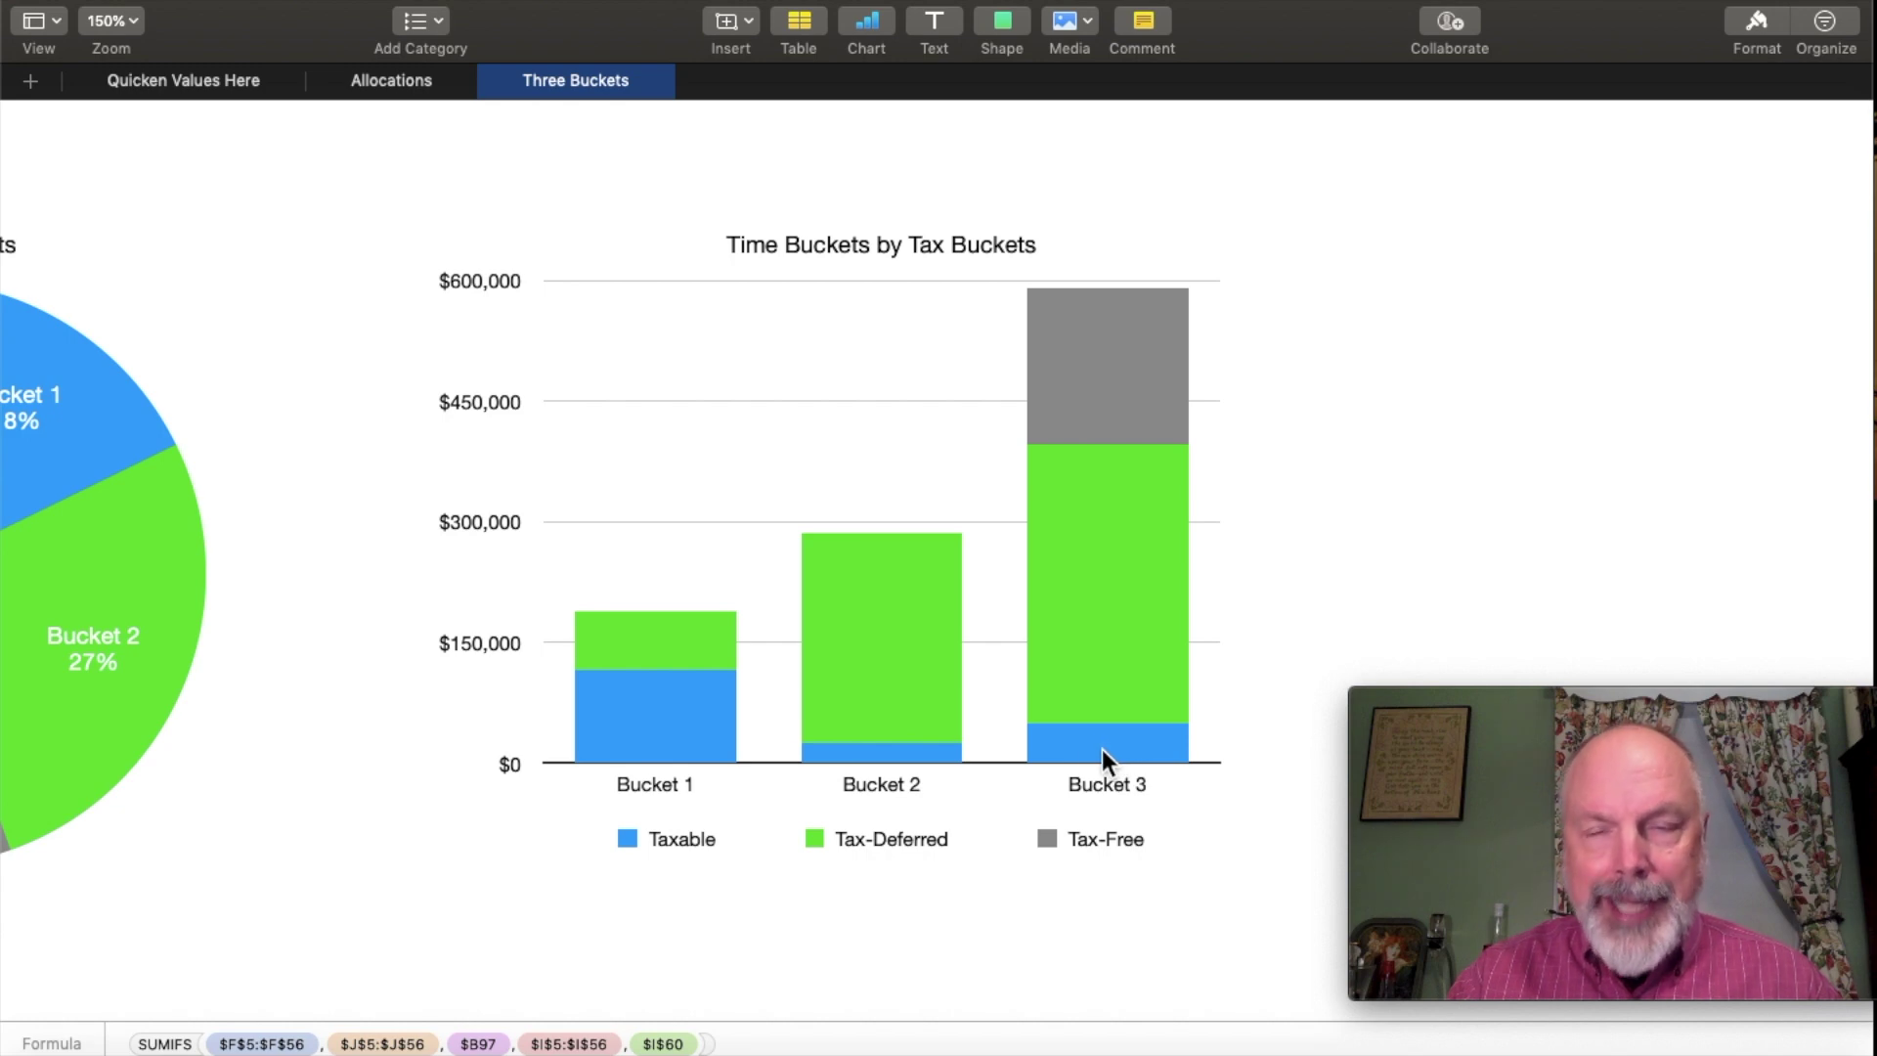
scroll(855, 802, "up", 1)
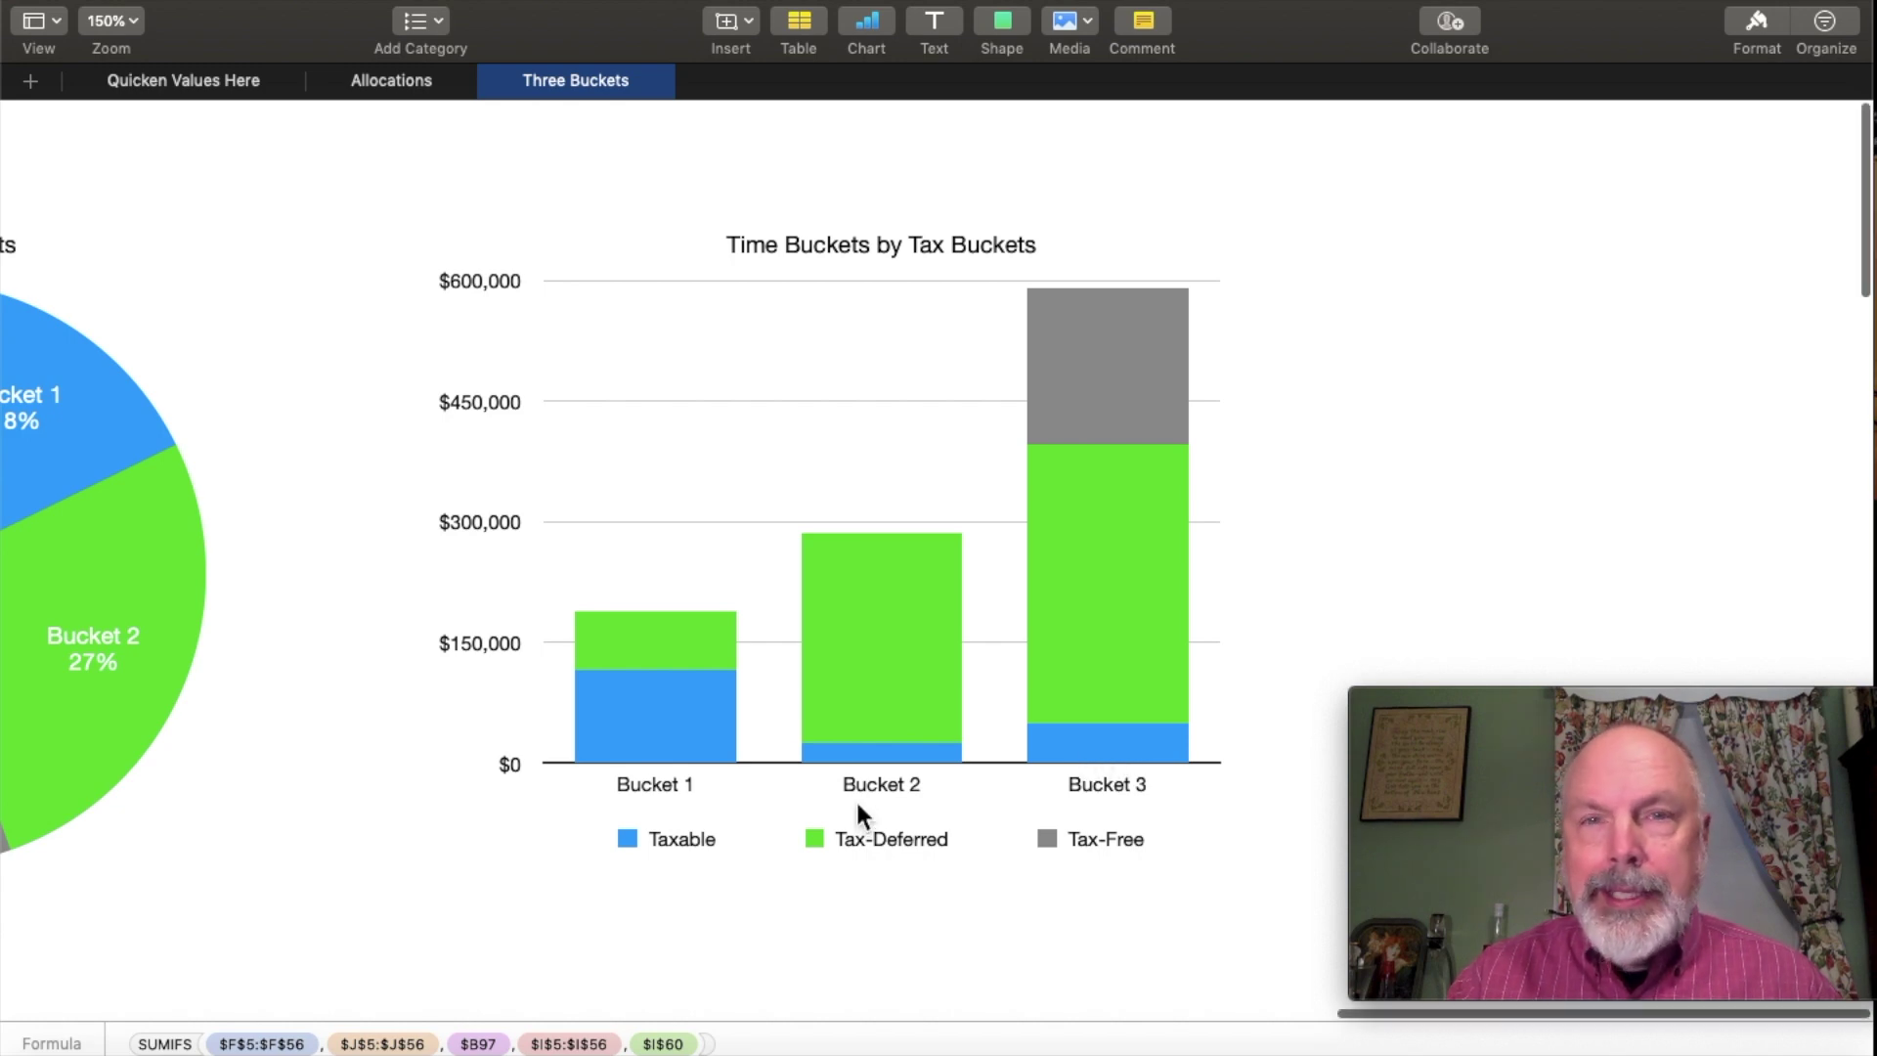
scroll(883, 584, "down", 3)
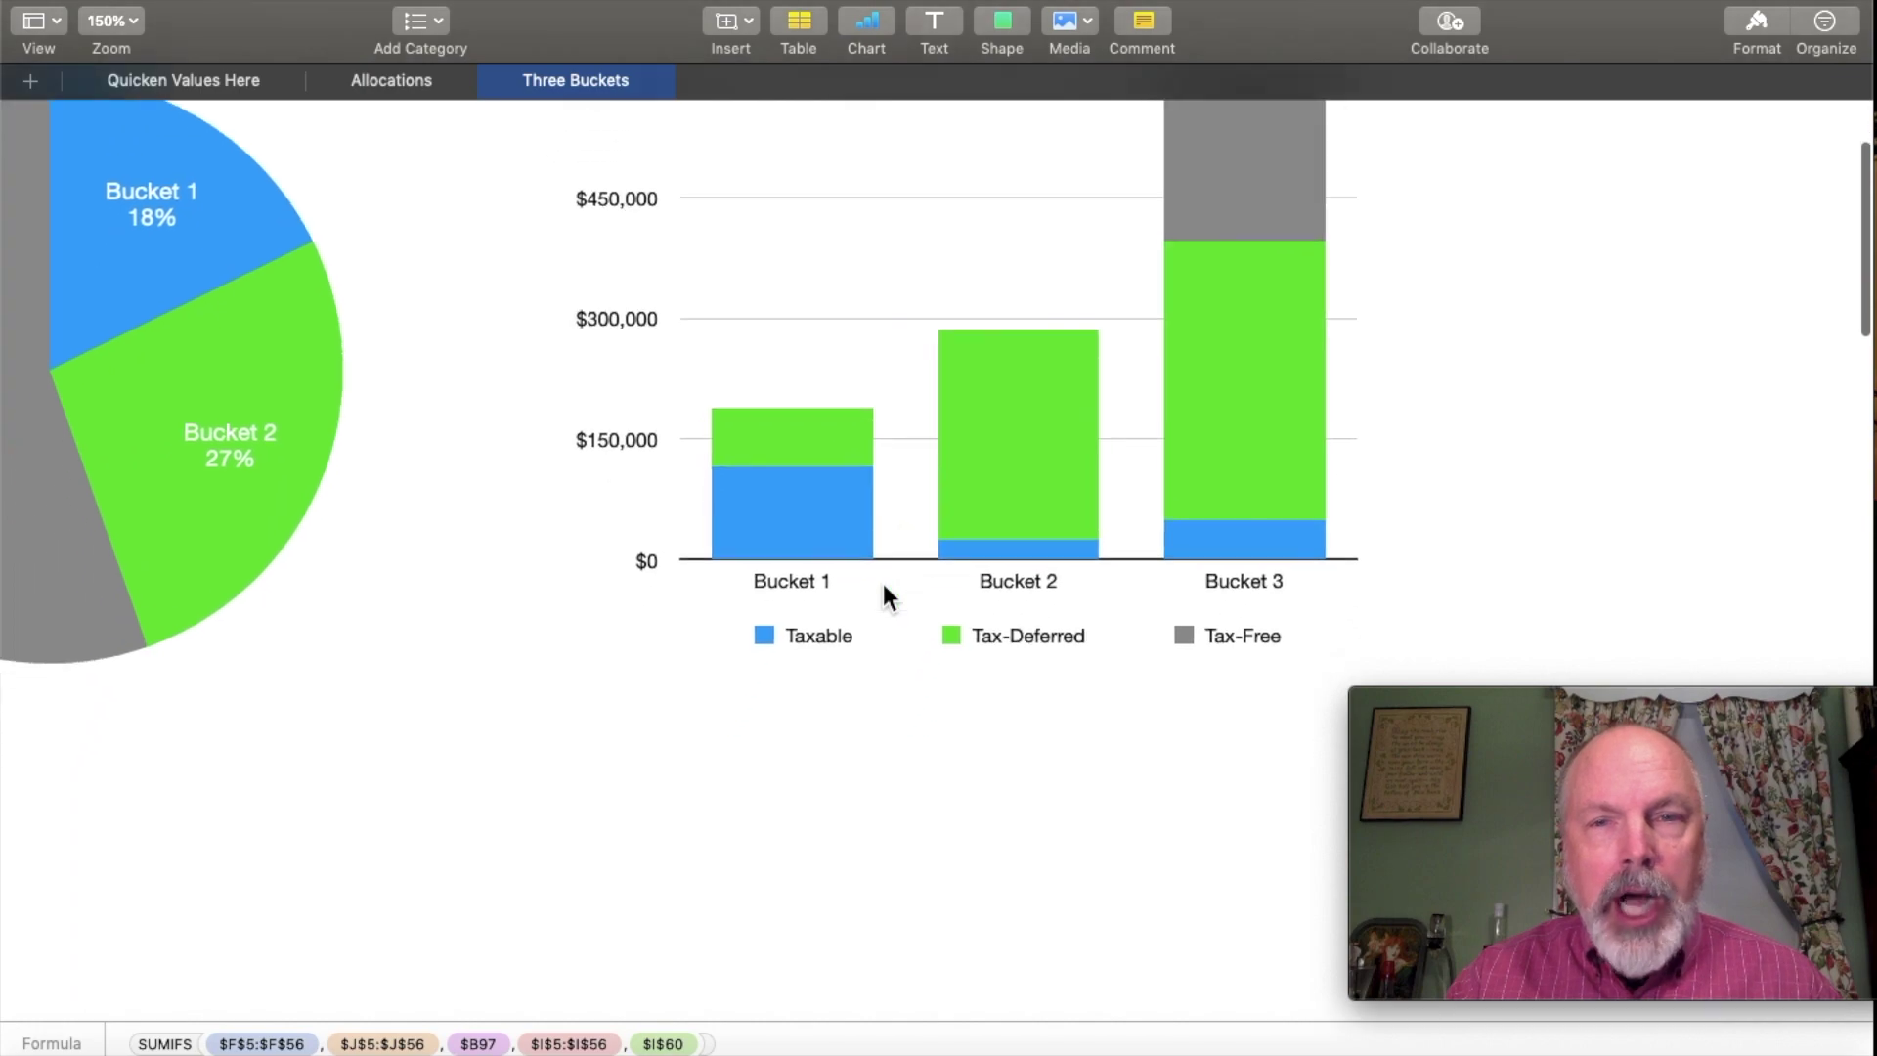
Review the Rebalancing Time Buckets section and the table of tax buckets by time bucket at the end of the Three Buckets table
scroll(882, 584, "left", 15)
scroll(882, 579, "left", 15)
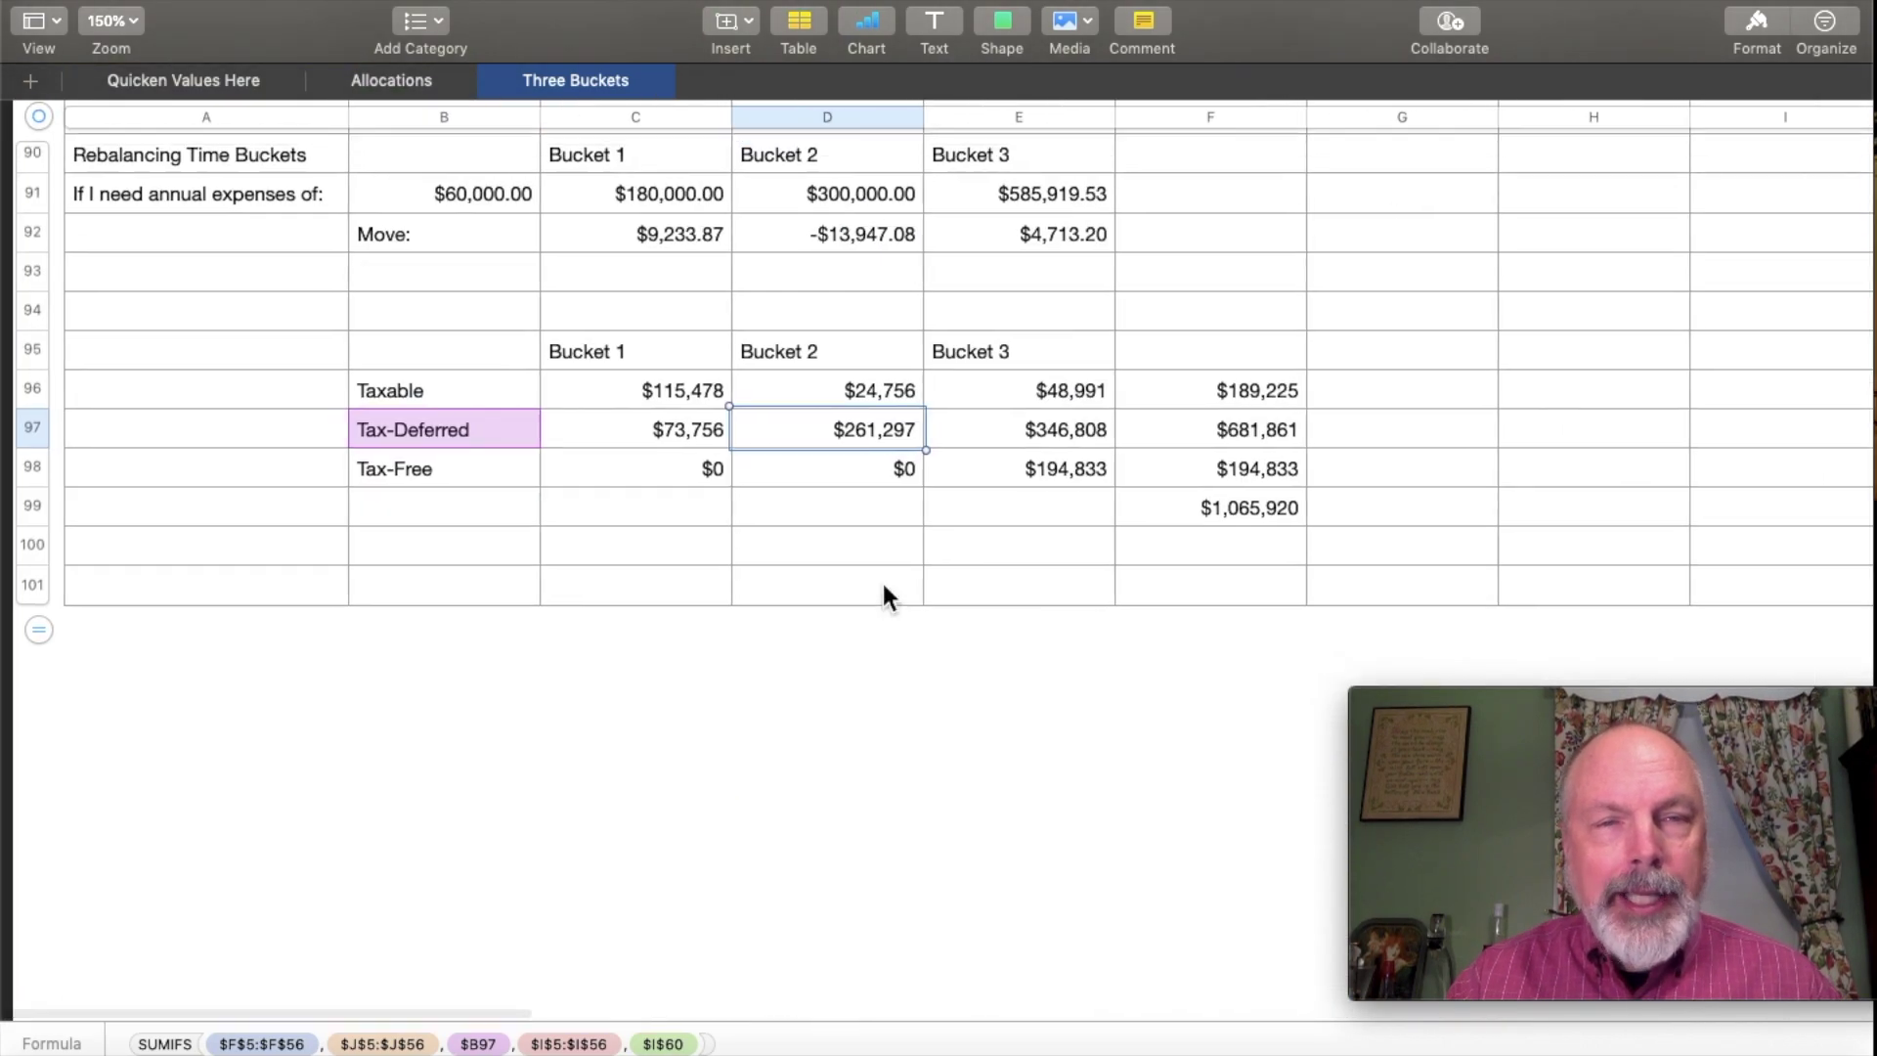
scroll(882, 579, "up", 3)
scroll(884, 586, "up", 1)
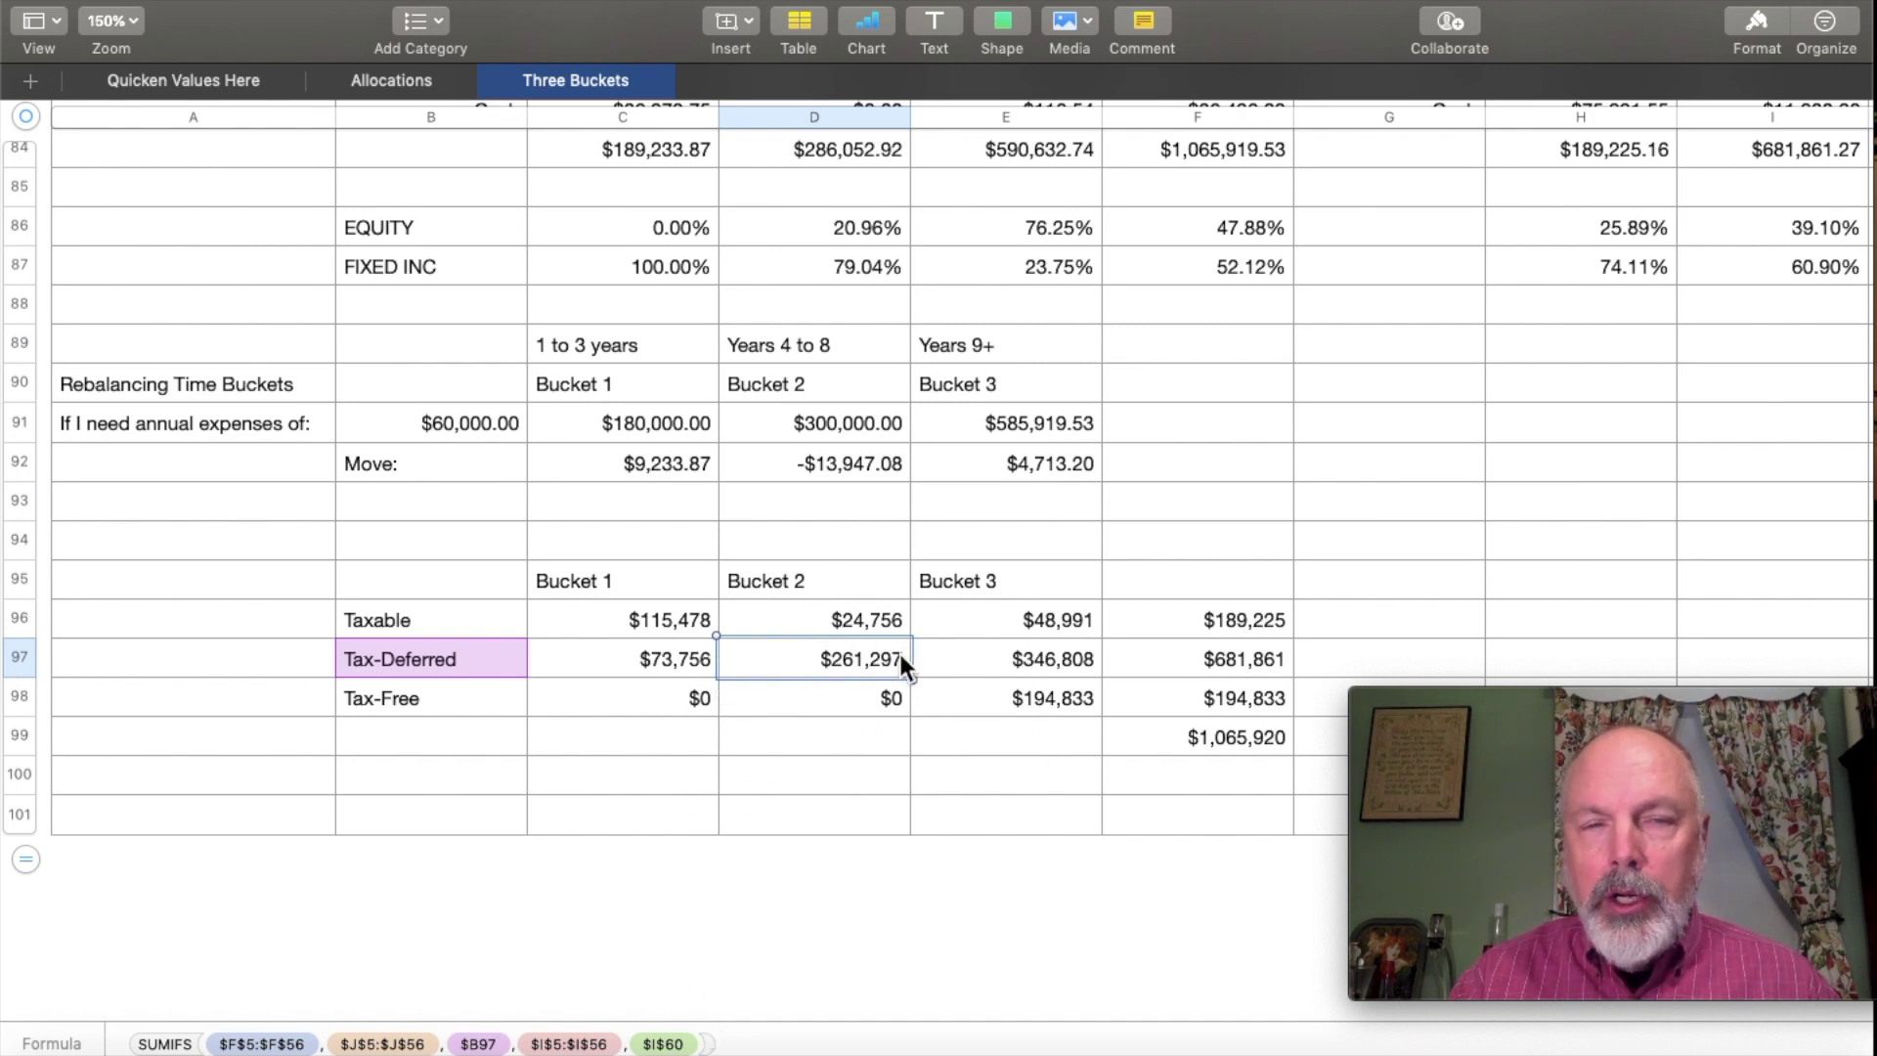
Compare the Tax Buckets by Time Buckets chart with the Time Buckets by Tax Buckets chart
scroll(931, 730, "right", 2)
scroll(931, 738, "right", 15)
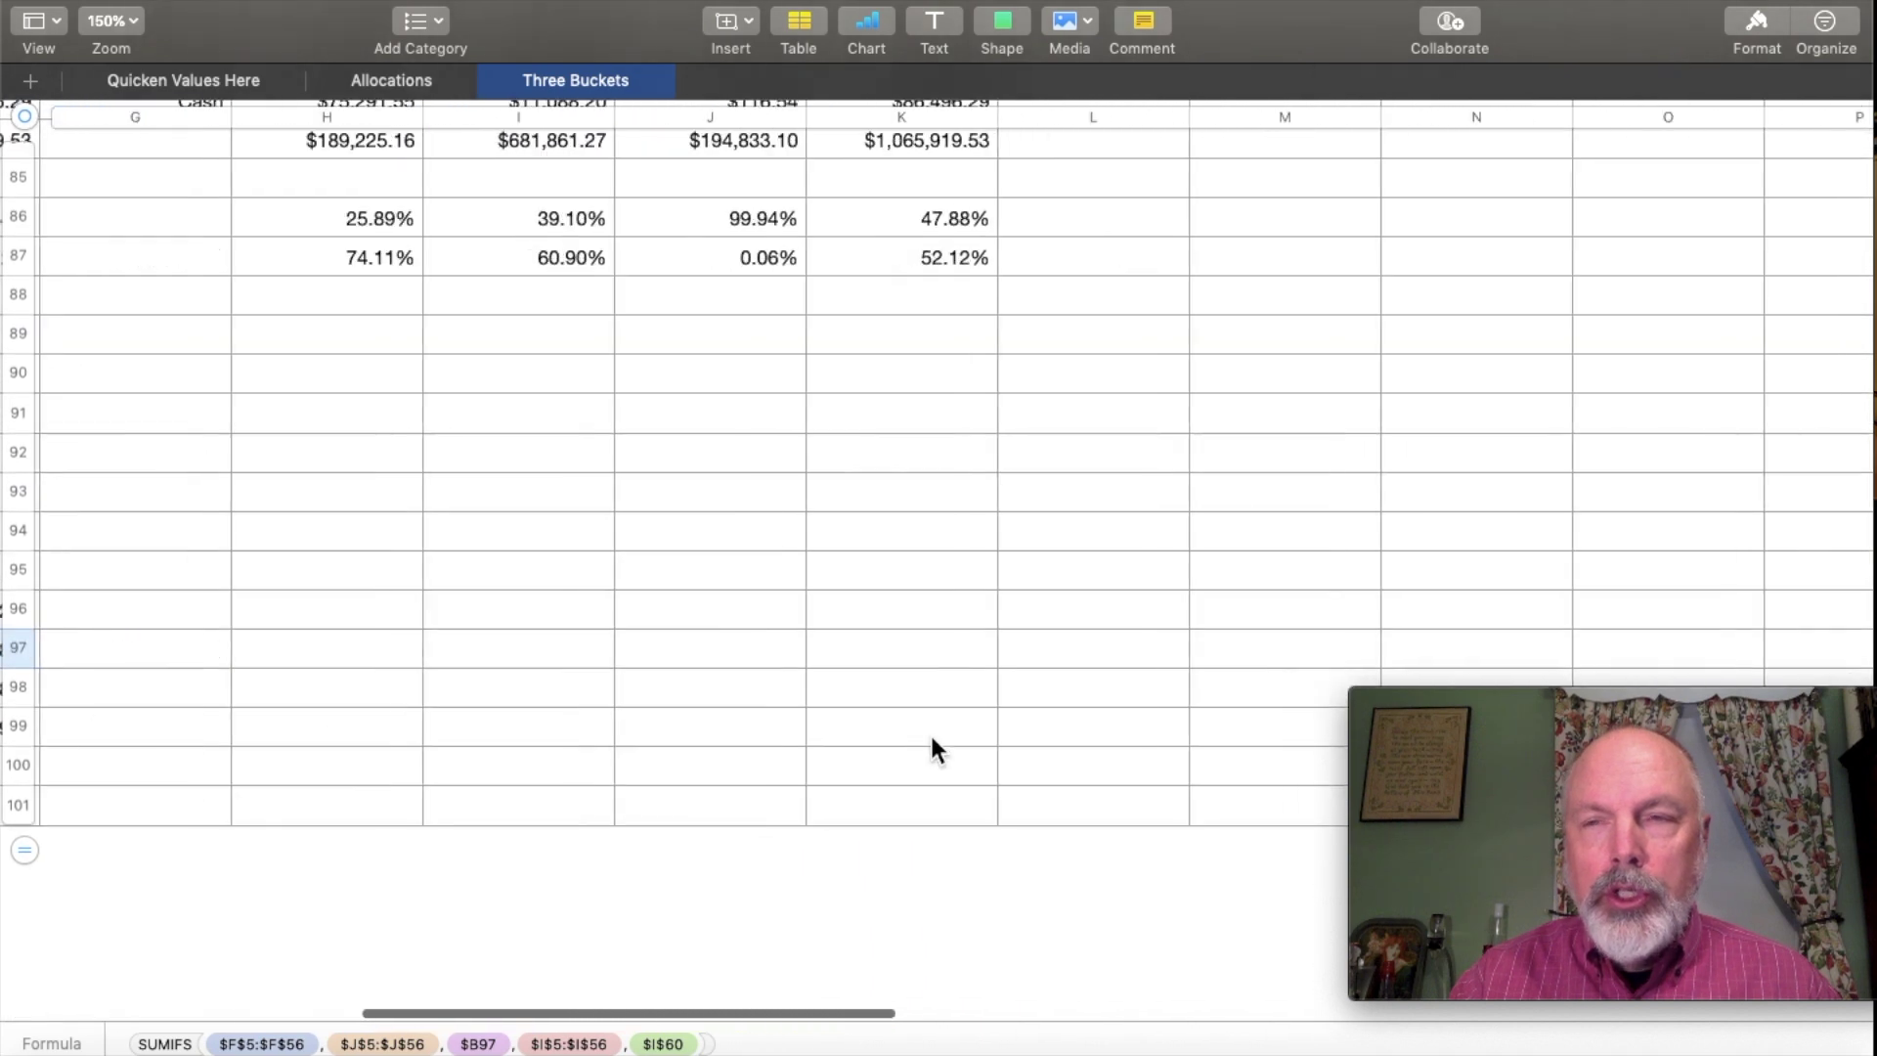
scroll(932, 739, "up", 6)
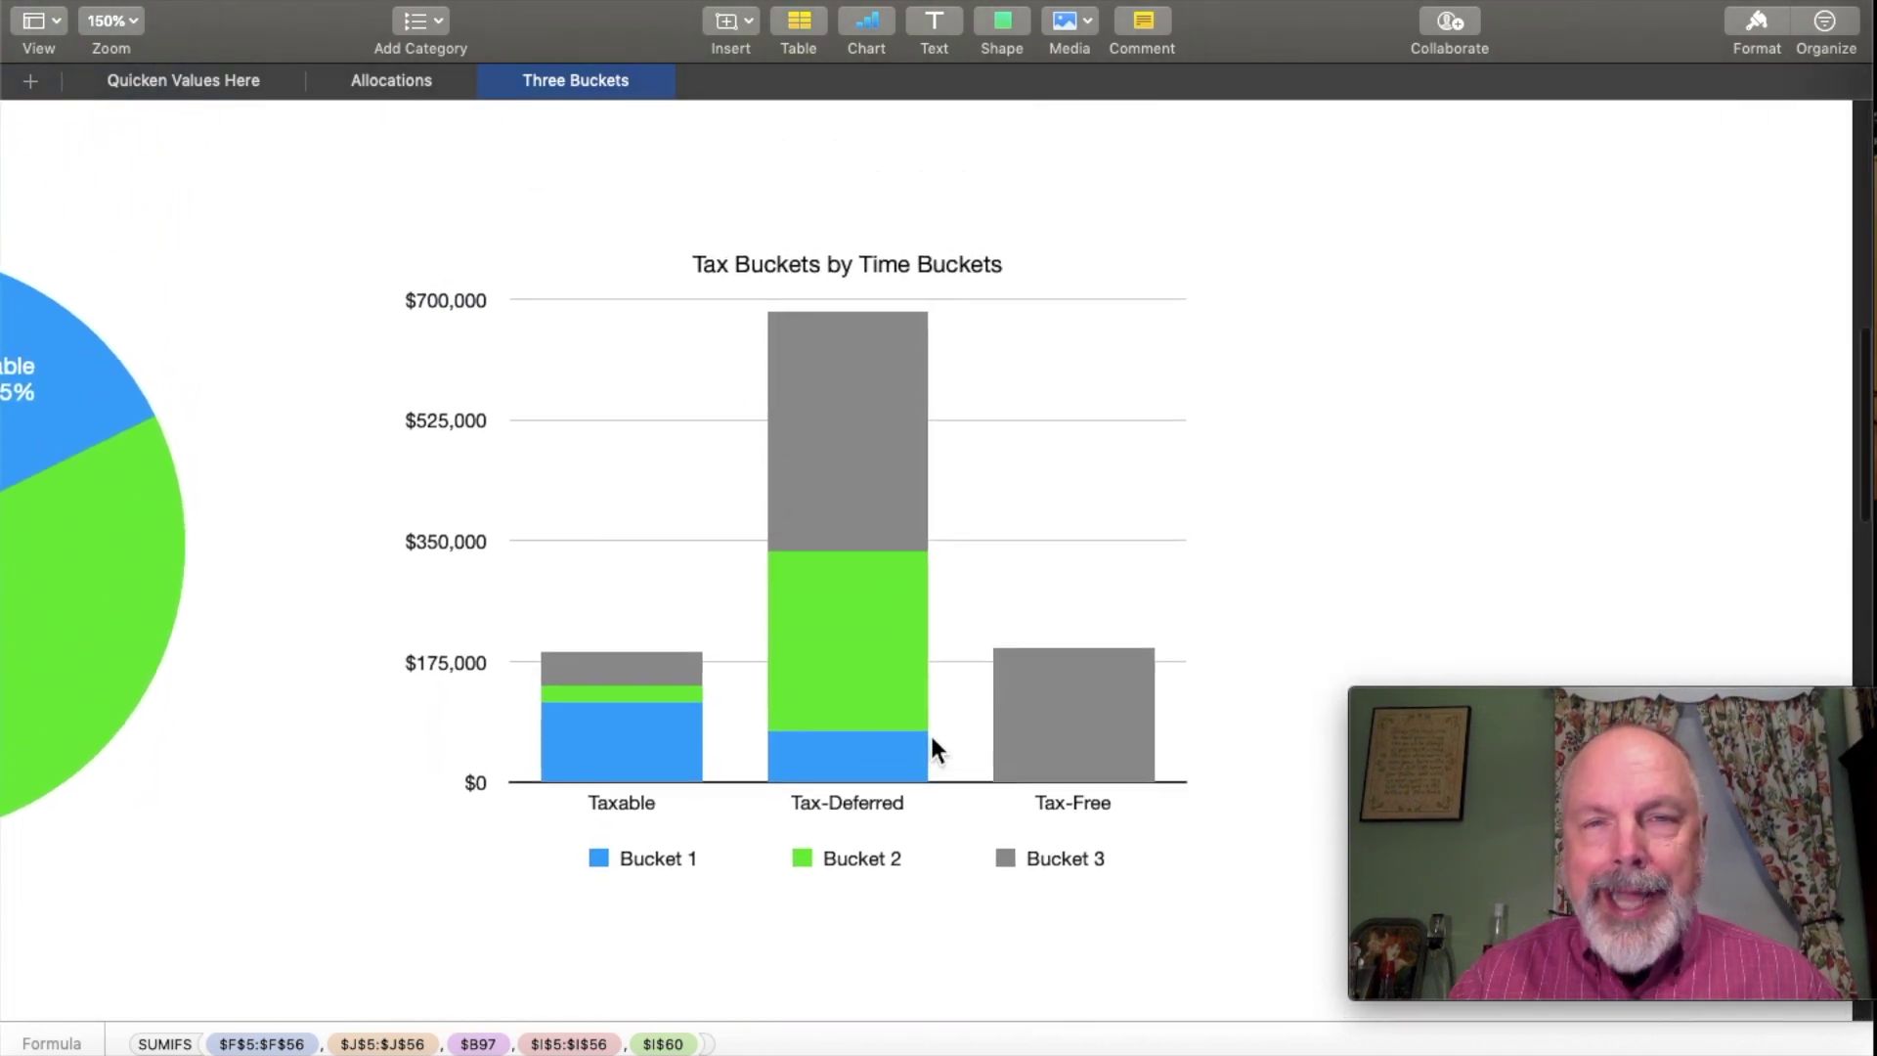
scroll(931, 740, "up", 6)
scroll(930, 736, "down", 15)
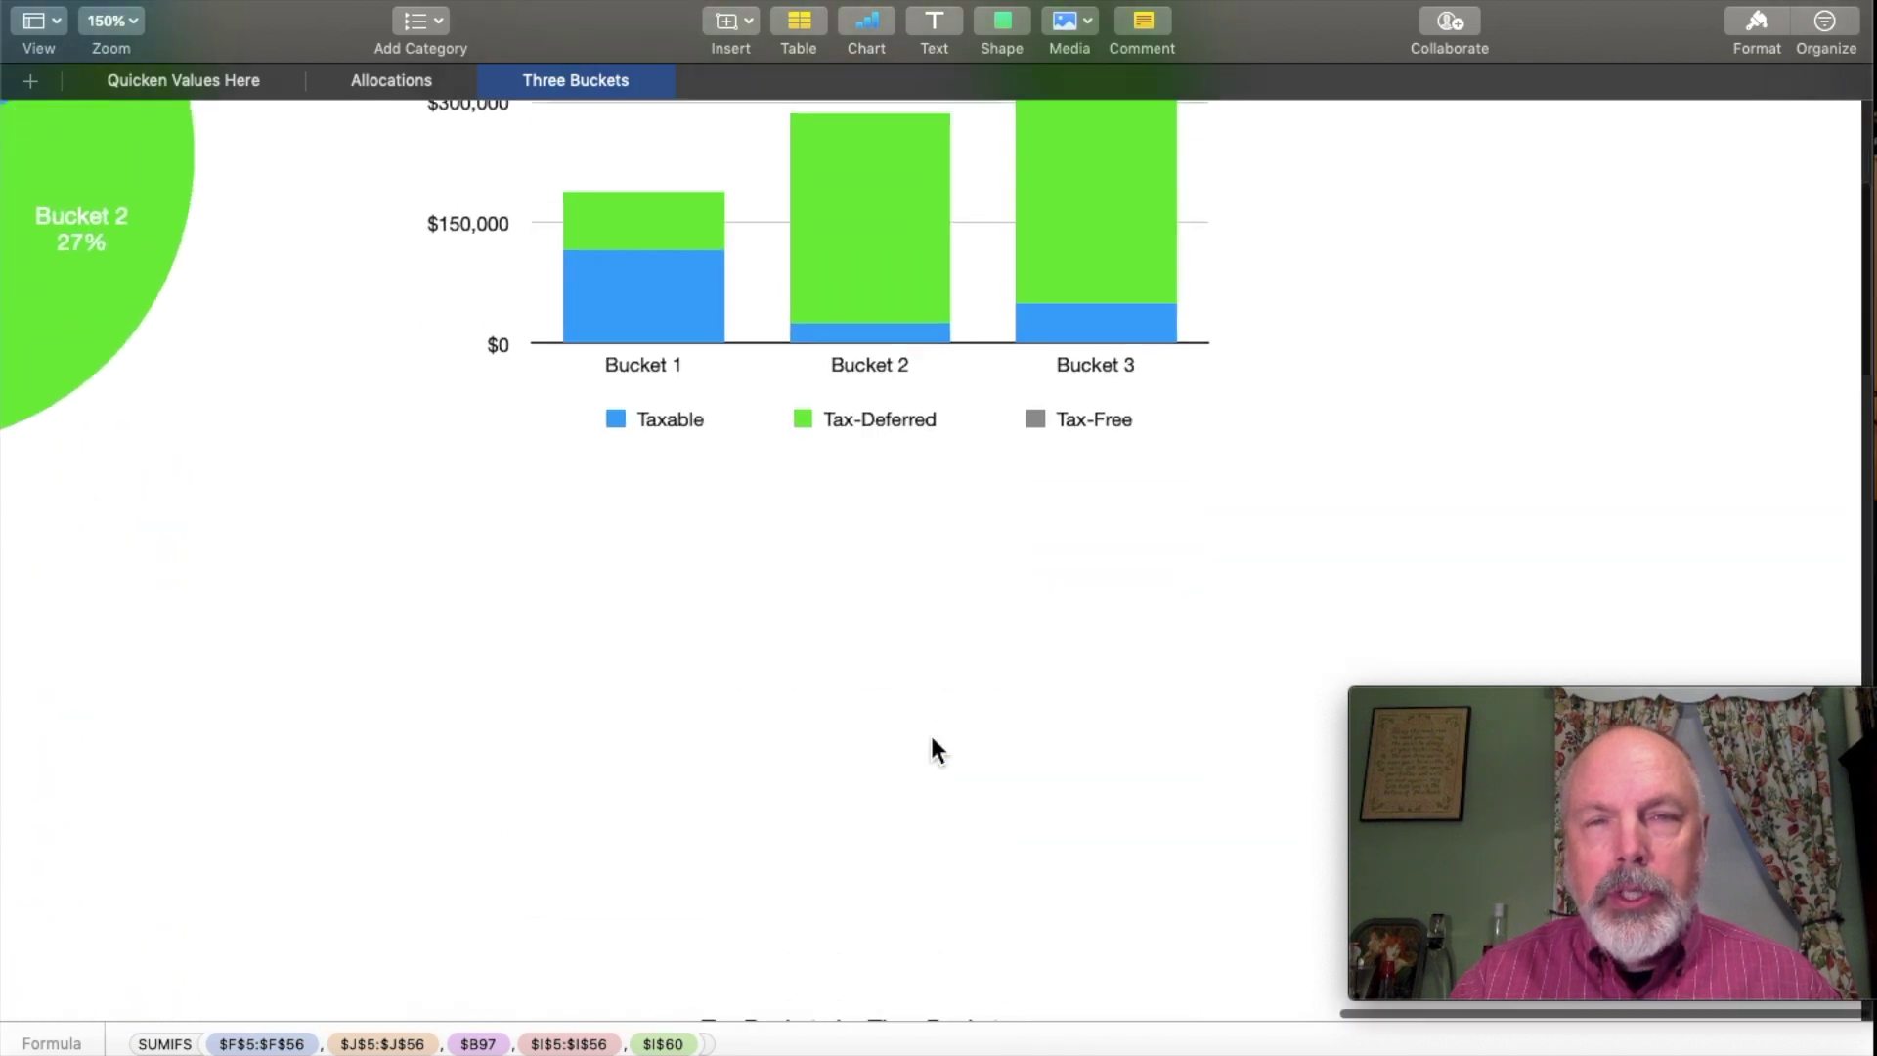
scroll(929, 731, "up", 2)
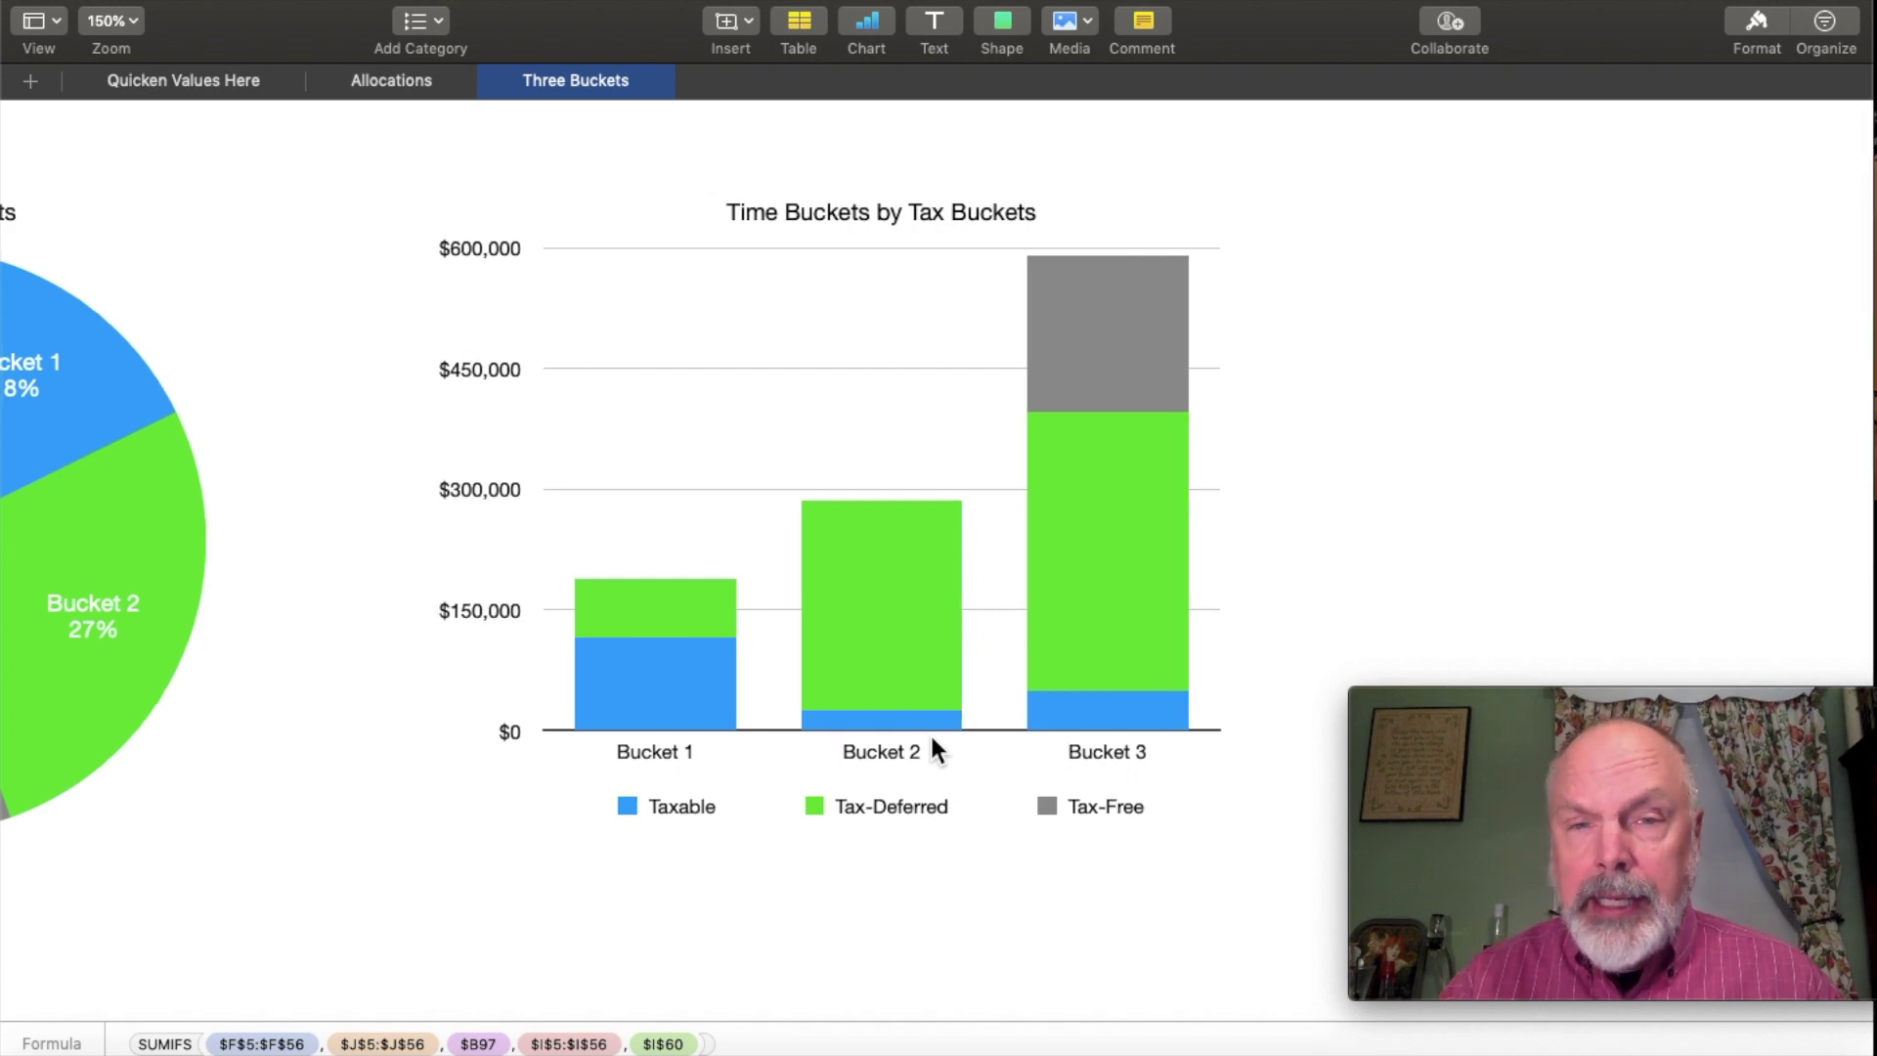
scroll(929, 732, "down", 2)
scroll(930, 731, "left", 2)
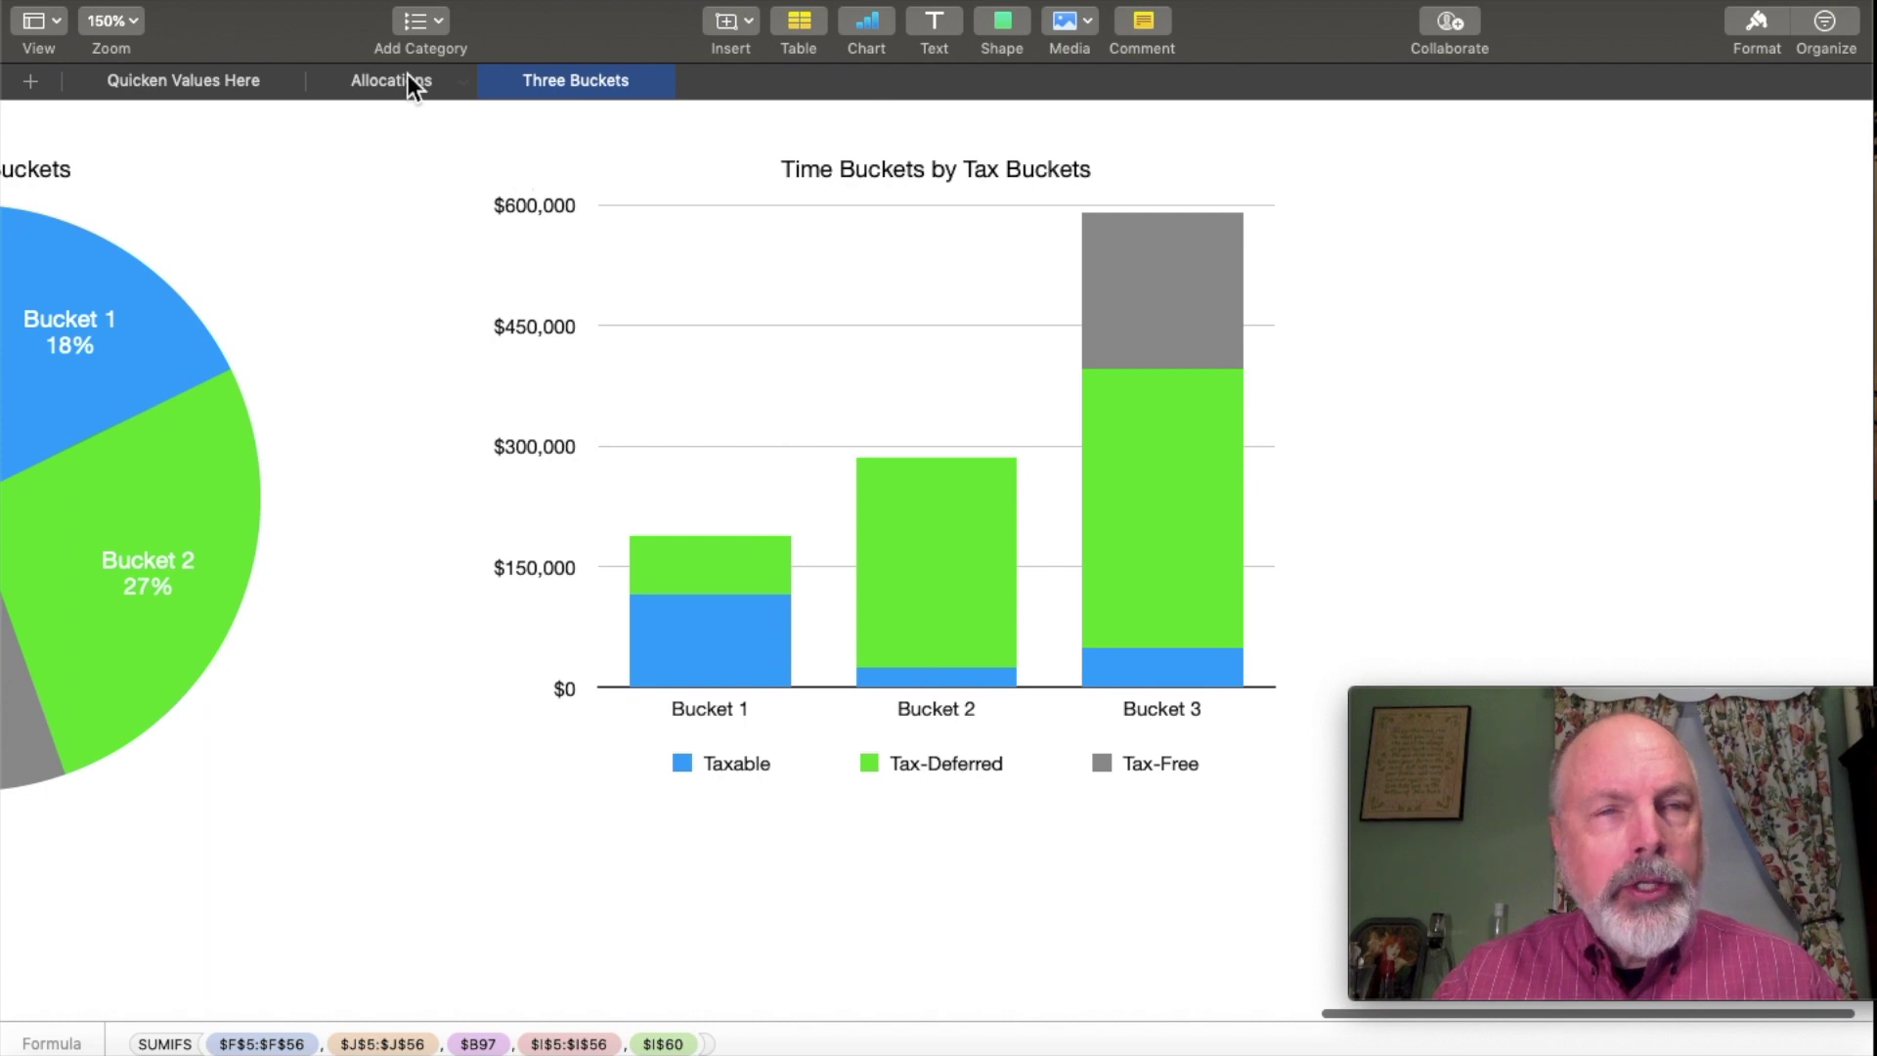
Review the section for rebalancing the current allocation to the target allocation on the Allocations sheet
left_click(407, 80)
scroll(827, 377, "right", 10)
scroll(827, 376, "down", 1)
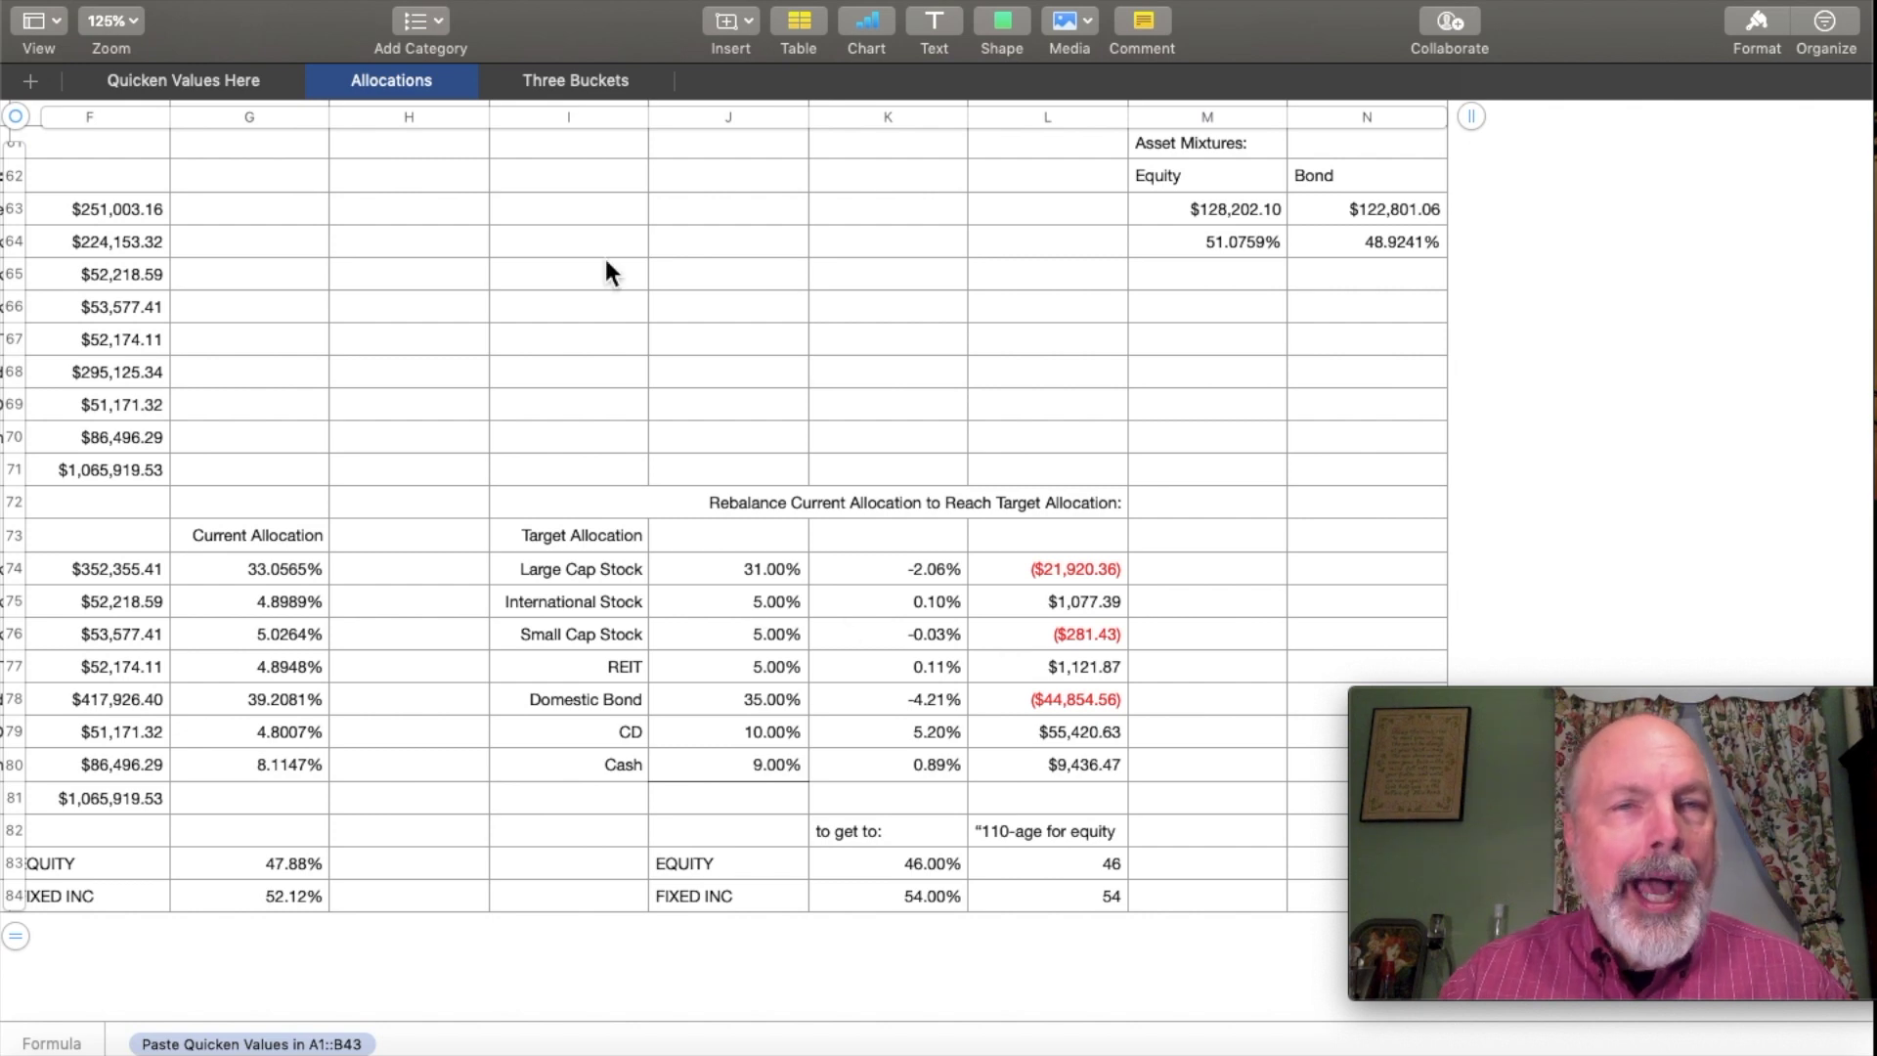
Review the time bucket, tax bucket and asset class assigned to each holding, including the yellow-highlighted rows, in the Three Buckets table
left_click(596, 81)
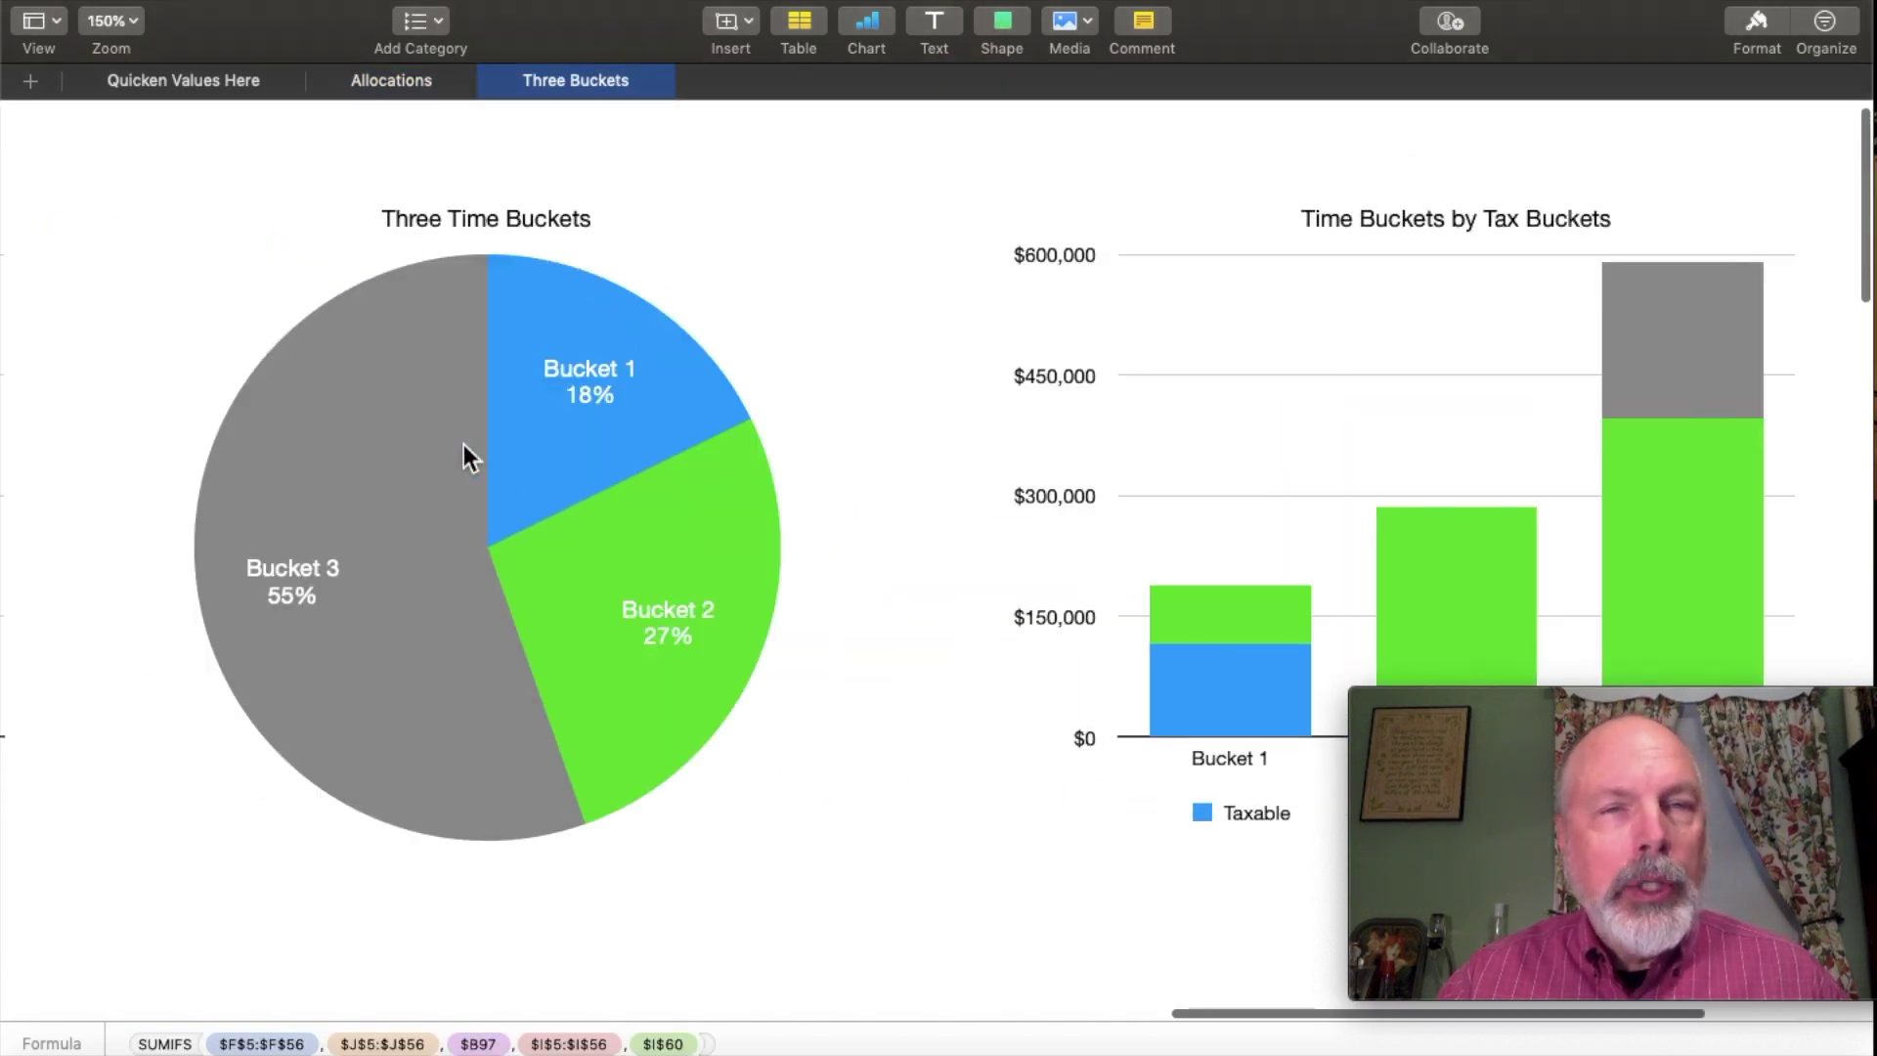
scroll(463, 444, "left", 15)
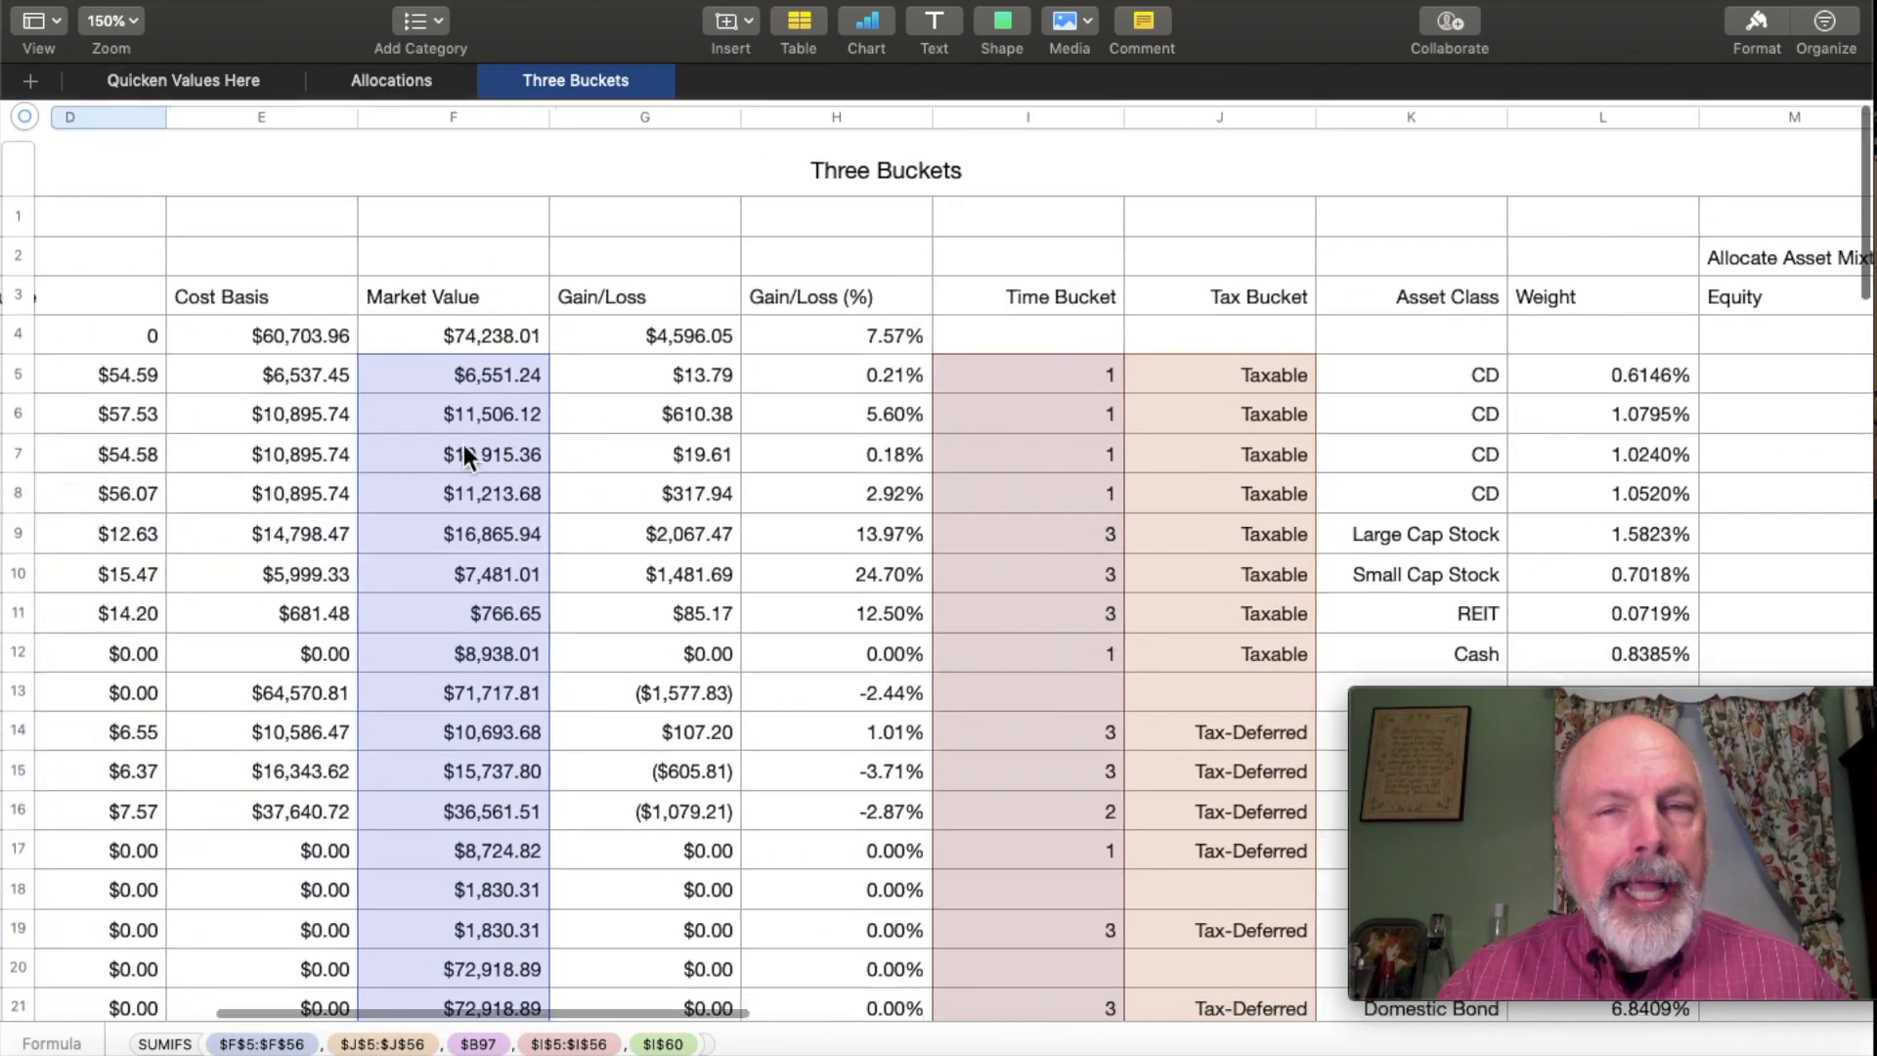
scroll(464, 444, "down", 8)
scroll(464, 444, "right", 4)
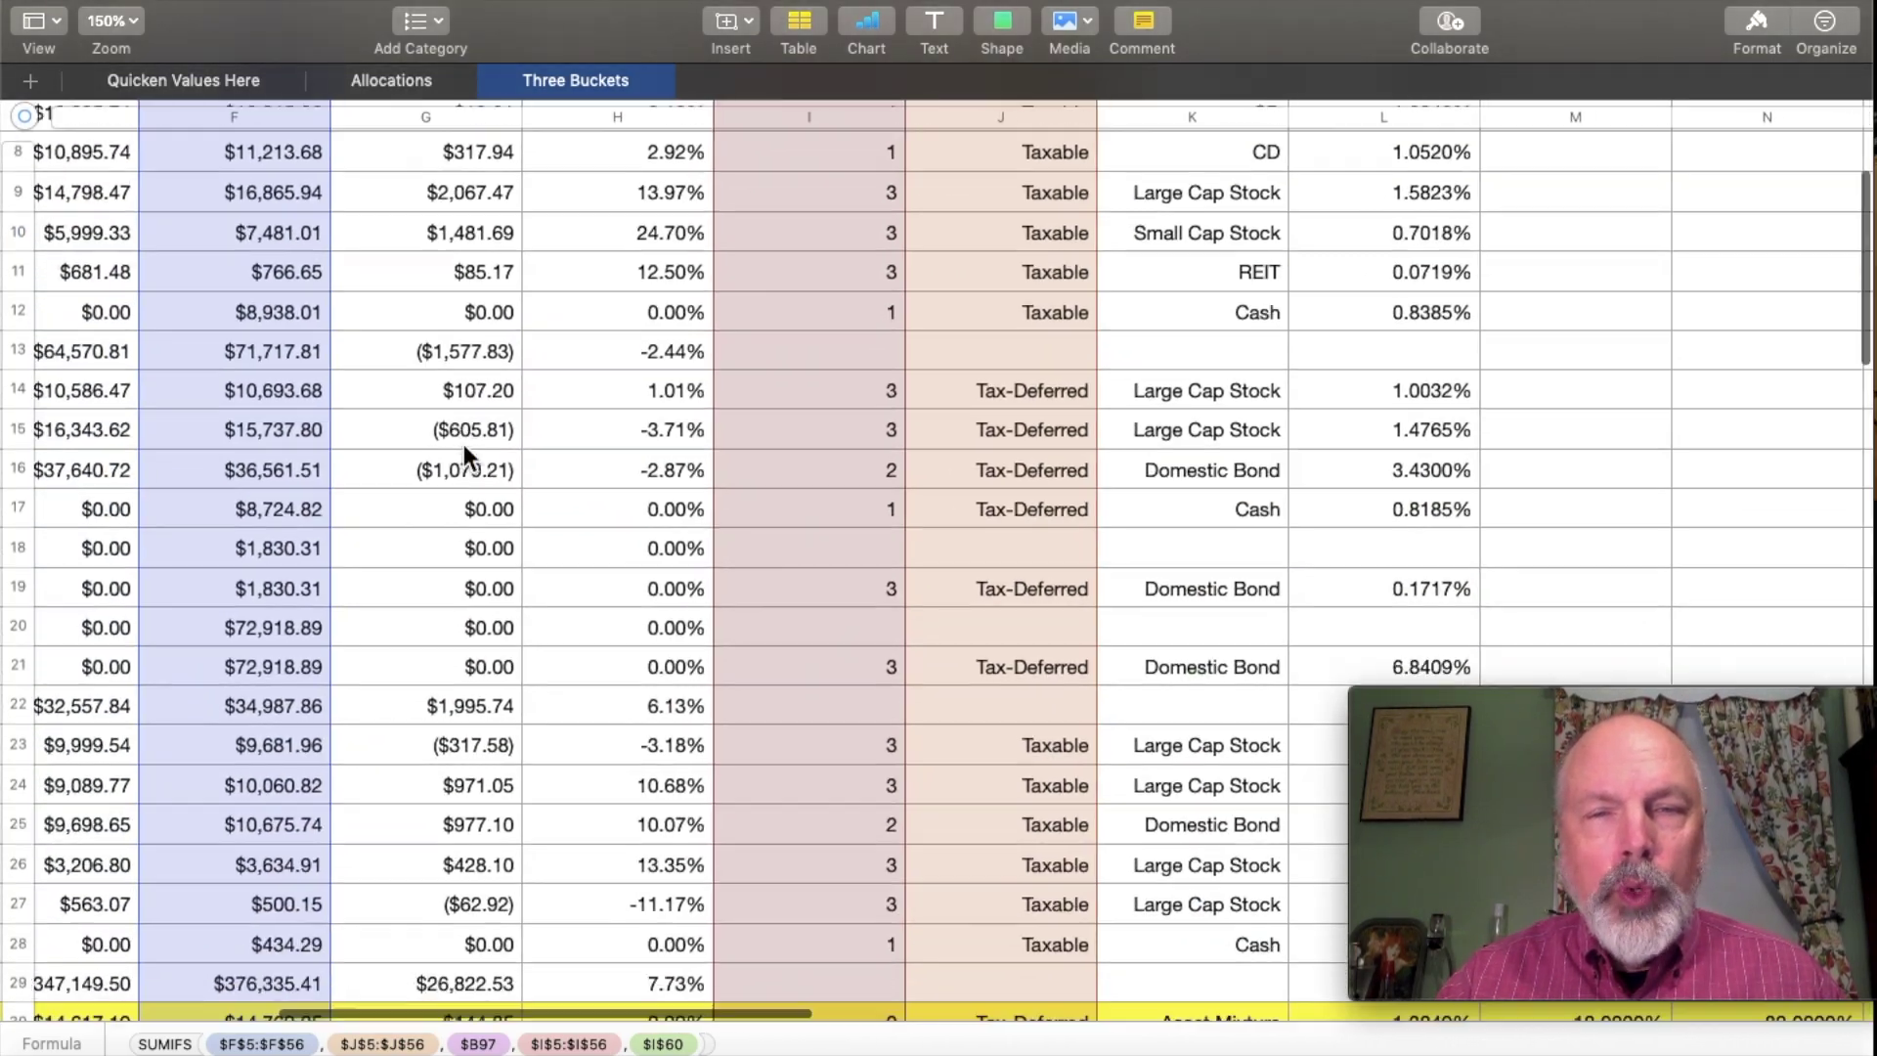
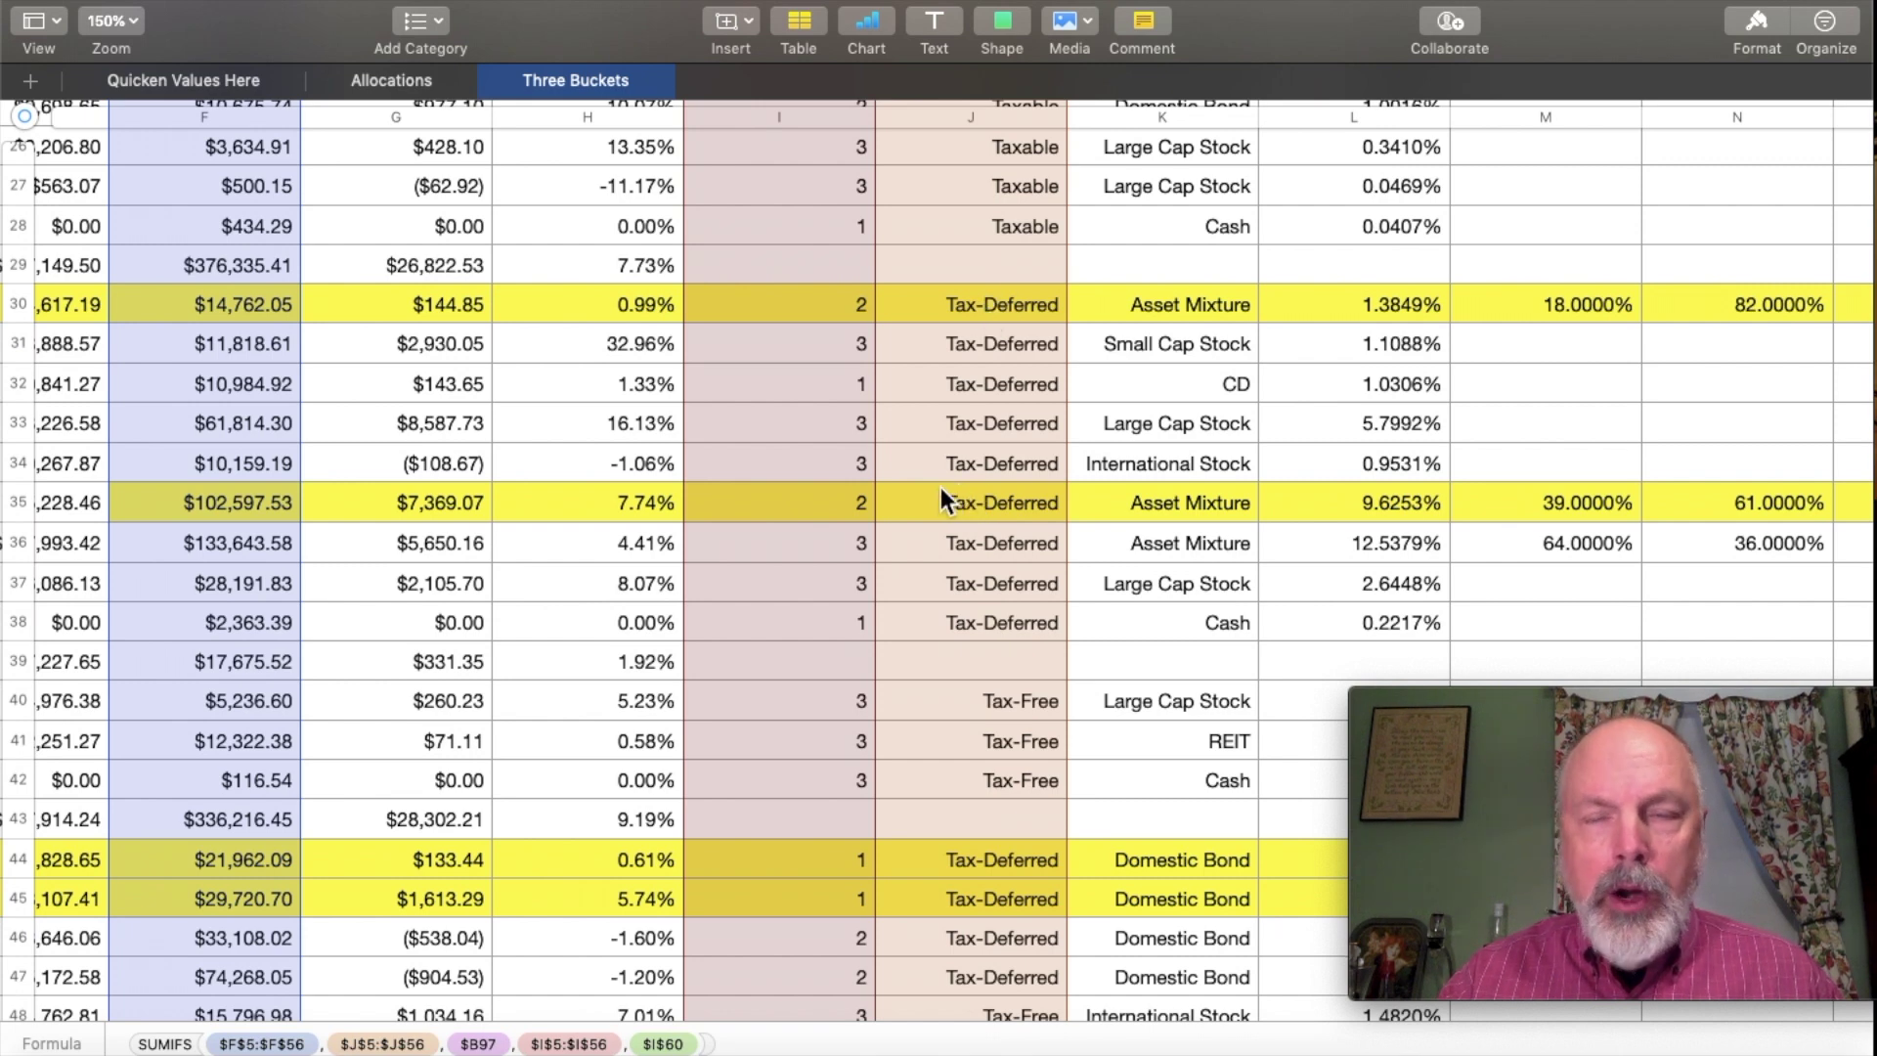
scroll(930, 494, "down", 4)
scroll(930, 494, "left", 2)
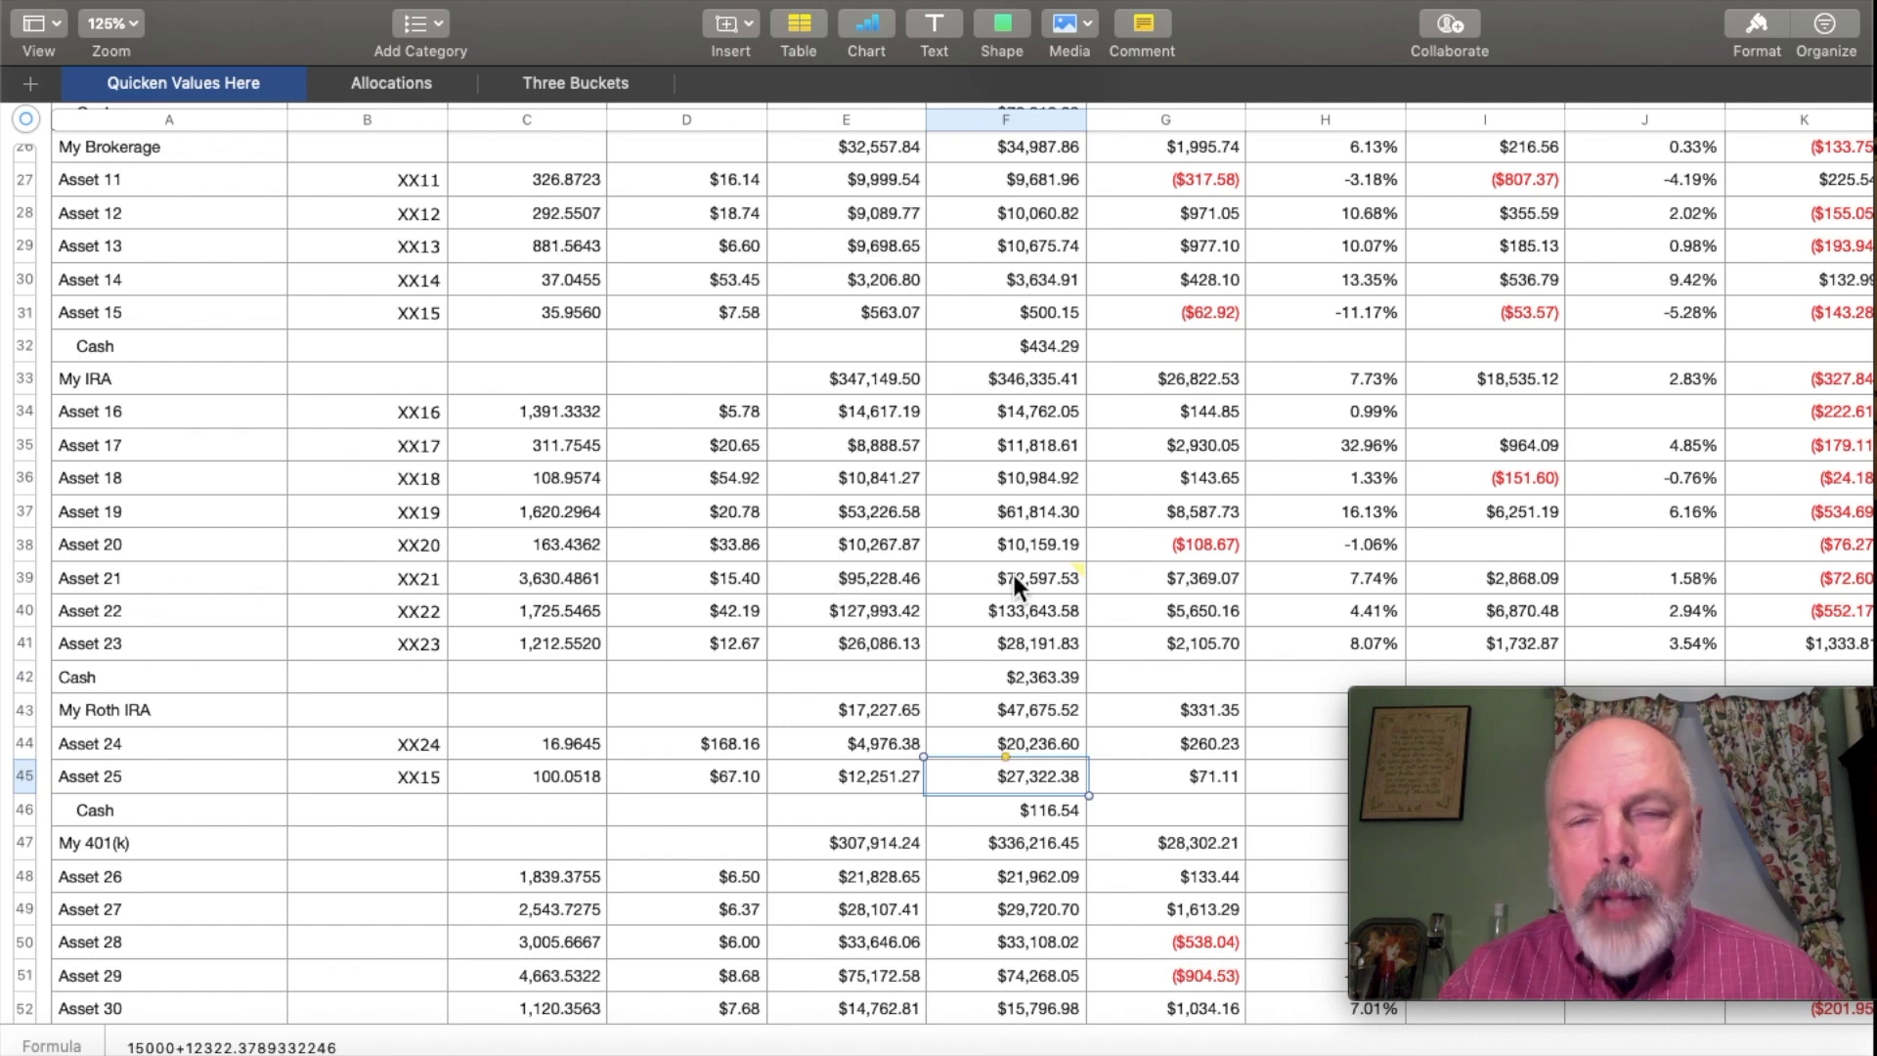
Inspect the Roth conversion amounts for Asset 24 and Asset 21 on the Quicken Values Here sheet, including Asset 21's comment
mouse_move(1024, 567)
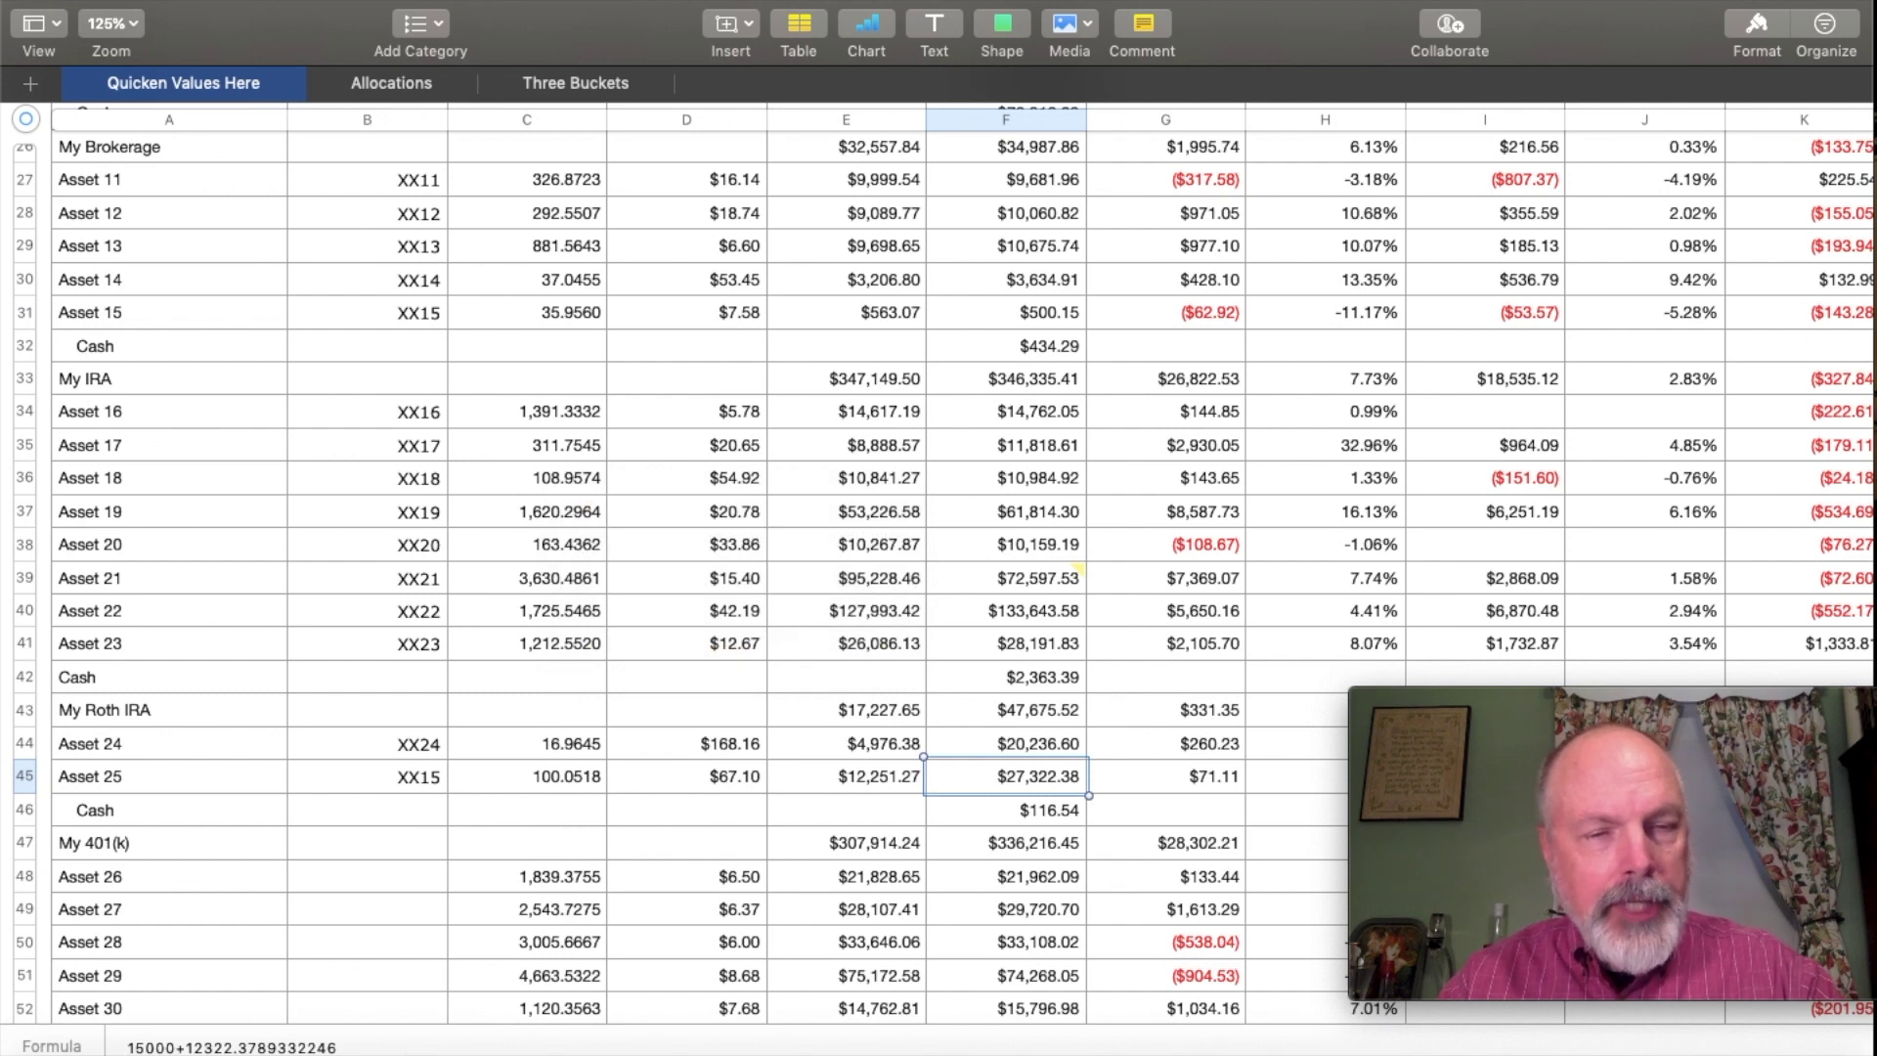
left_click(1029, 737)
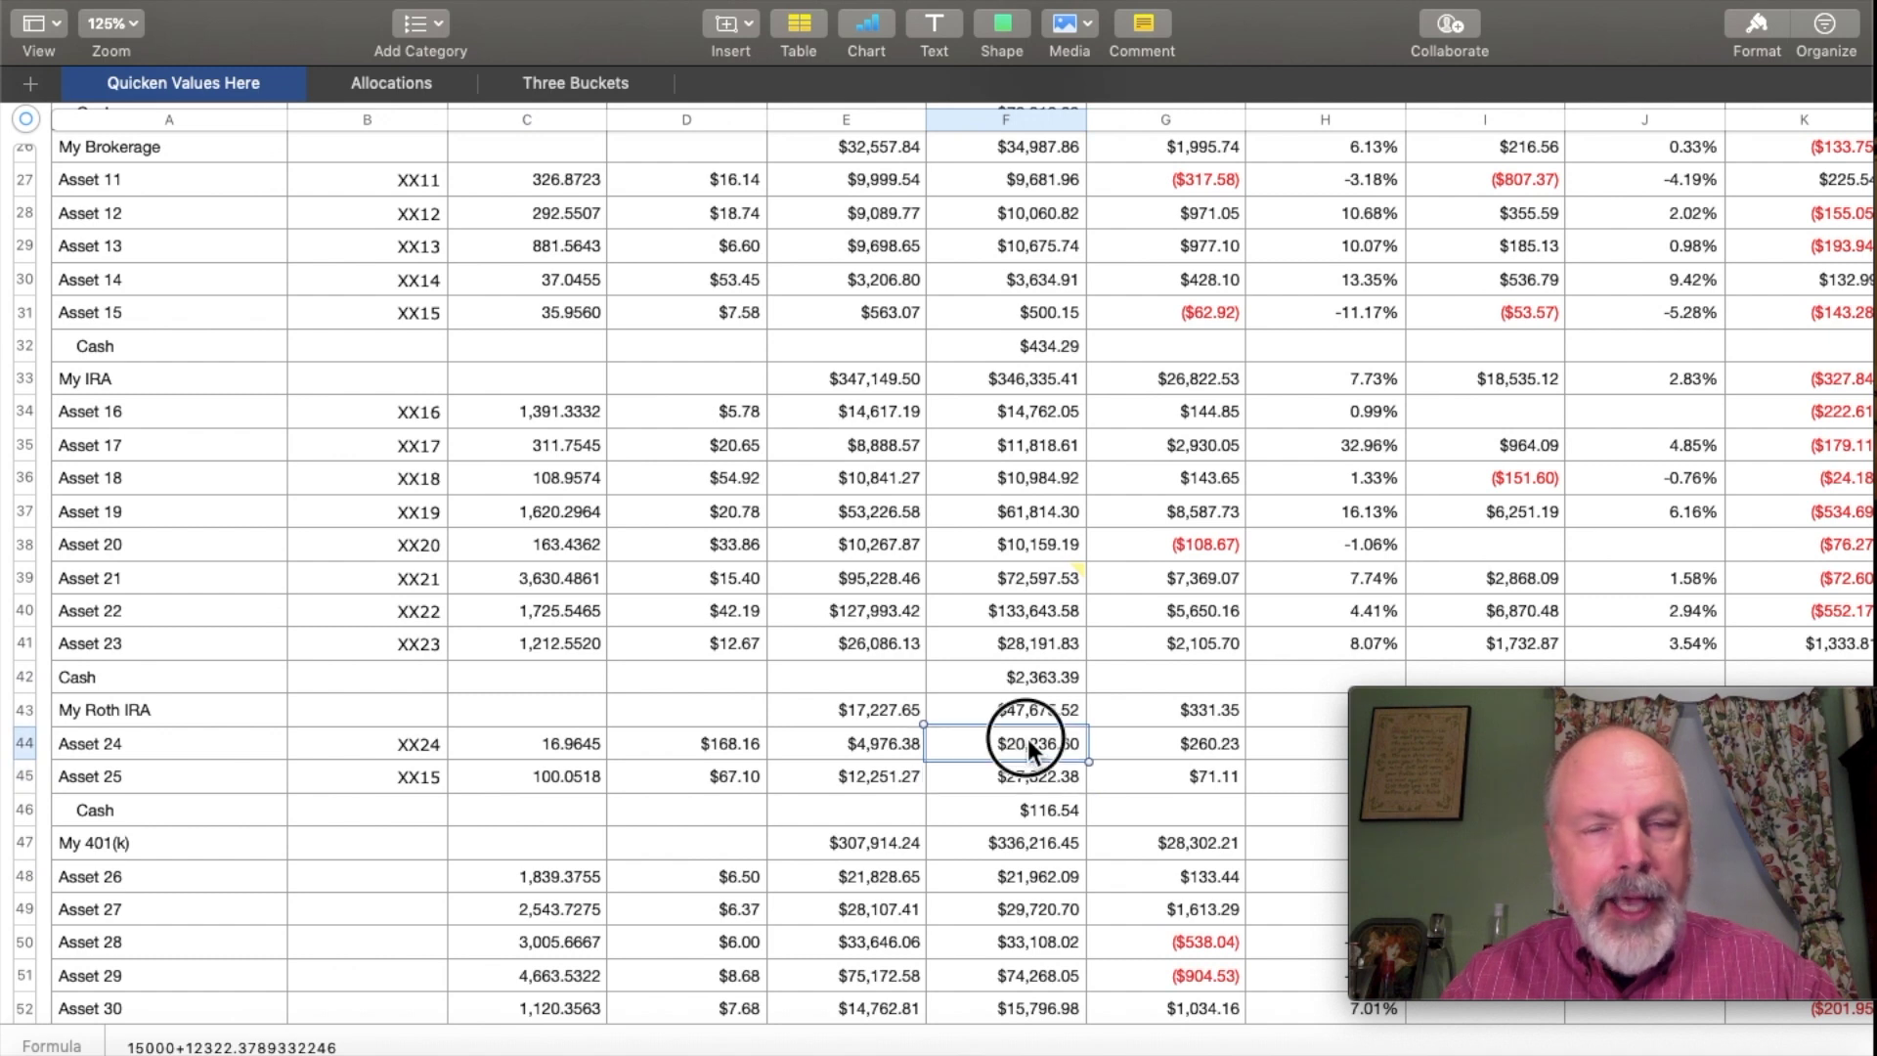
left_click(1029, 577)
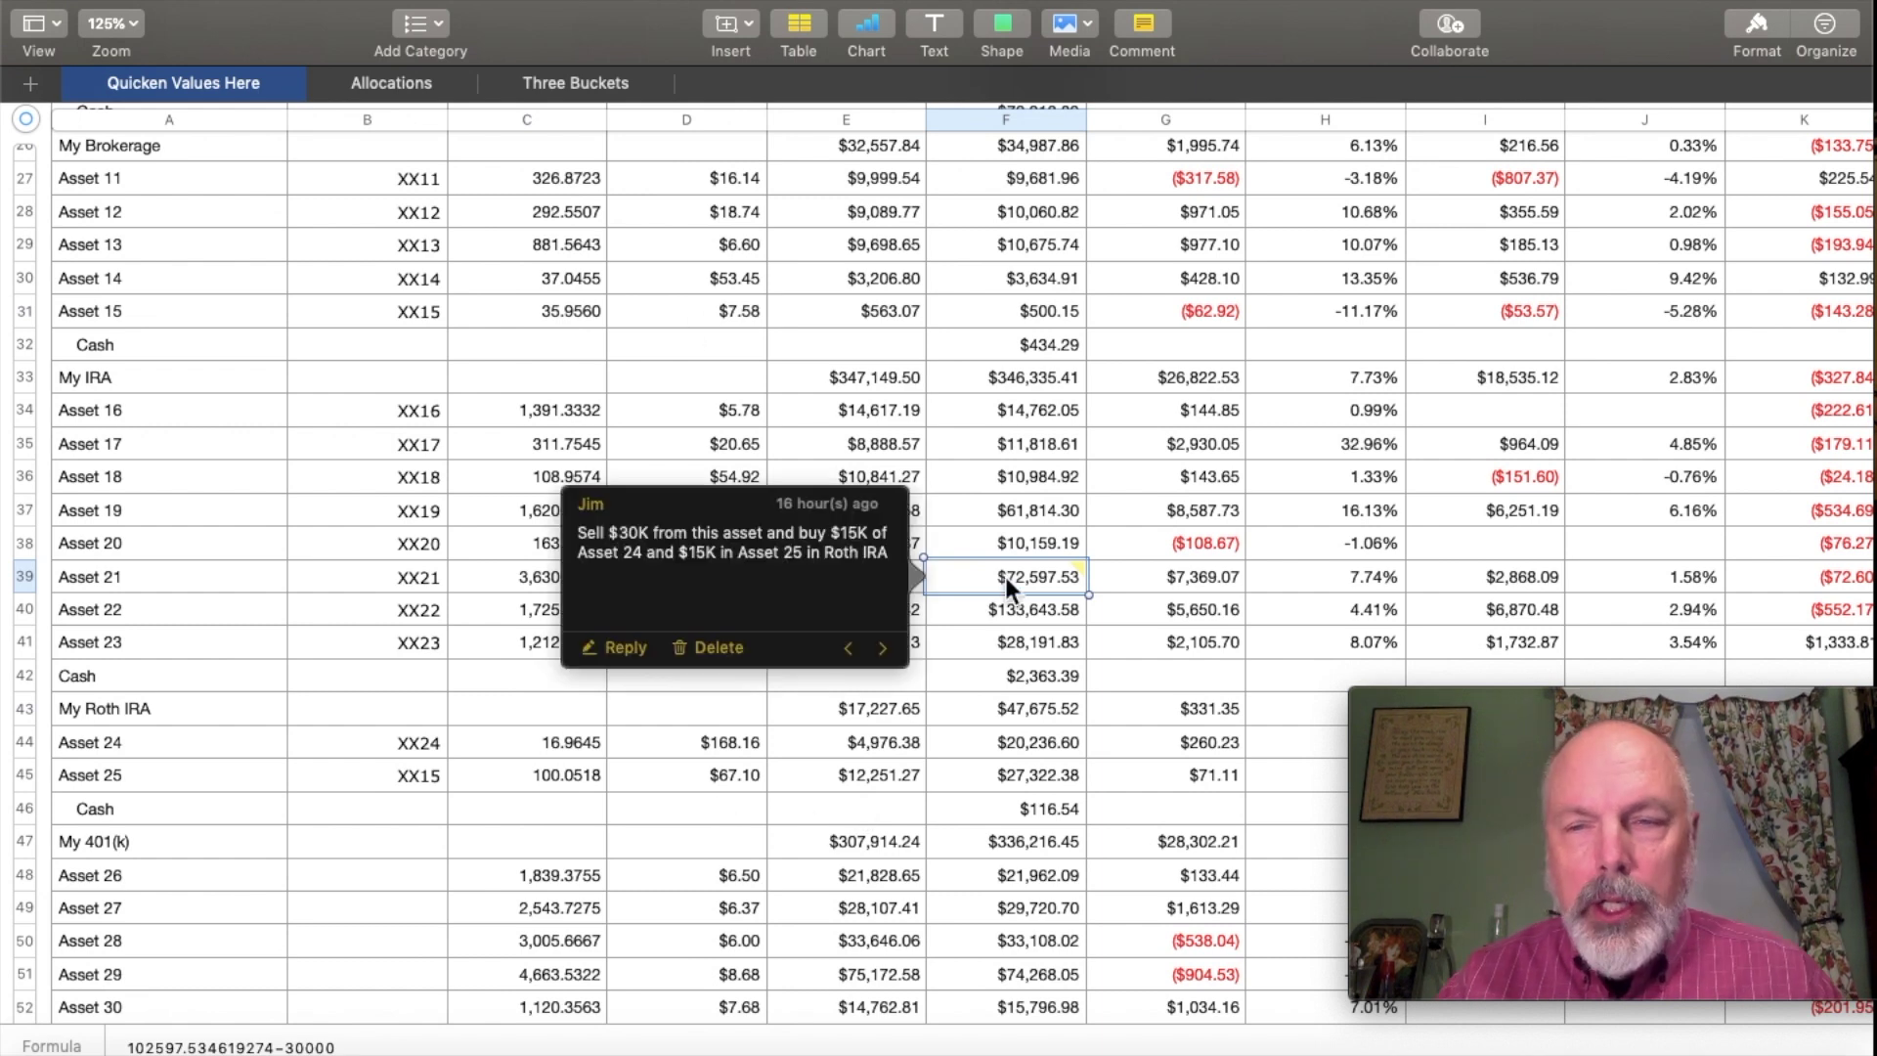
Compare the Three Tax Buckets pie chart after the Roth conversion with the one in Portfolio Asset Allocation Sample Updated.numbers
left_click(592, 84)
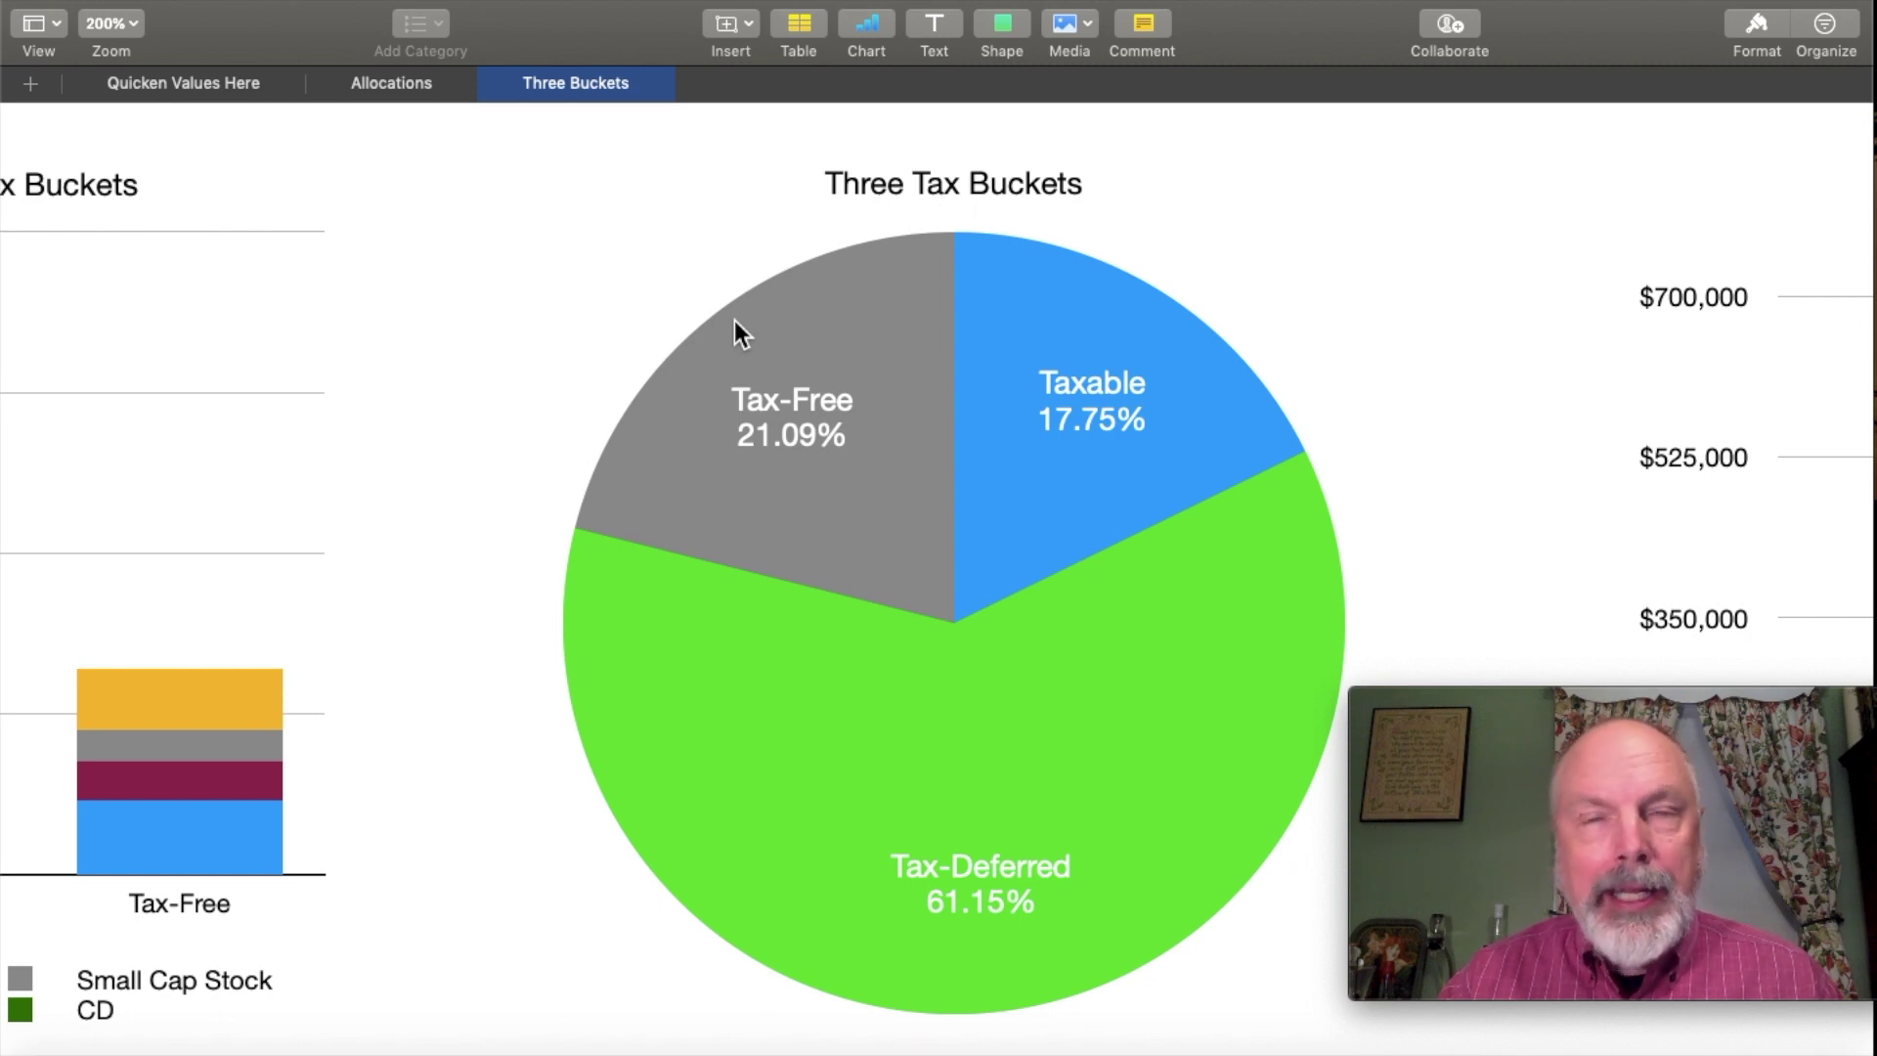
left_click(893, 353)
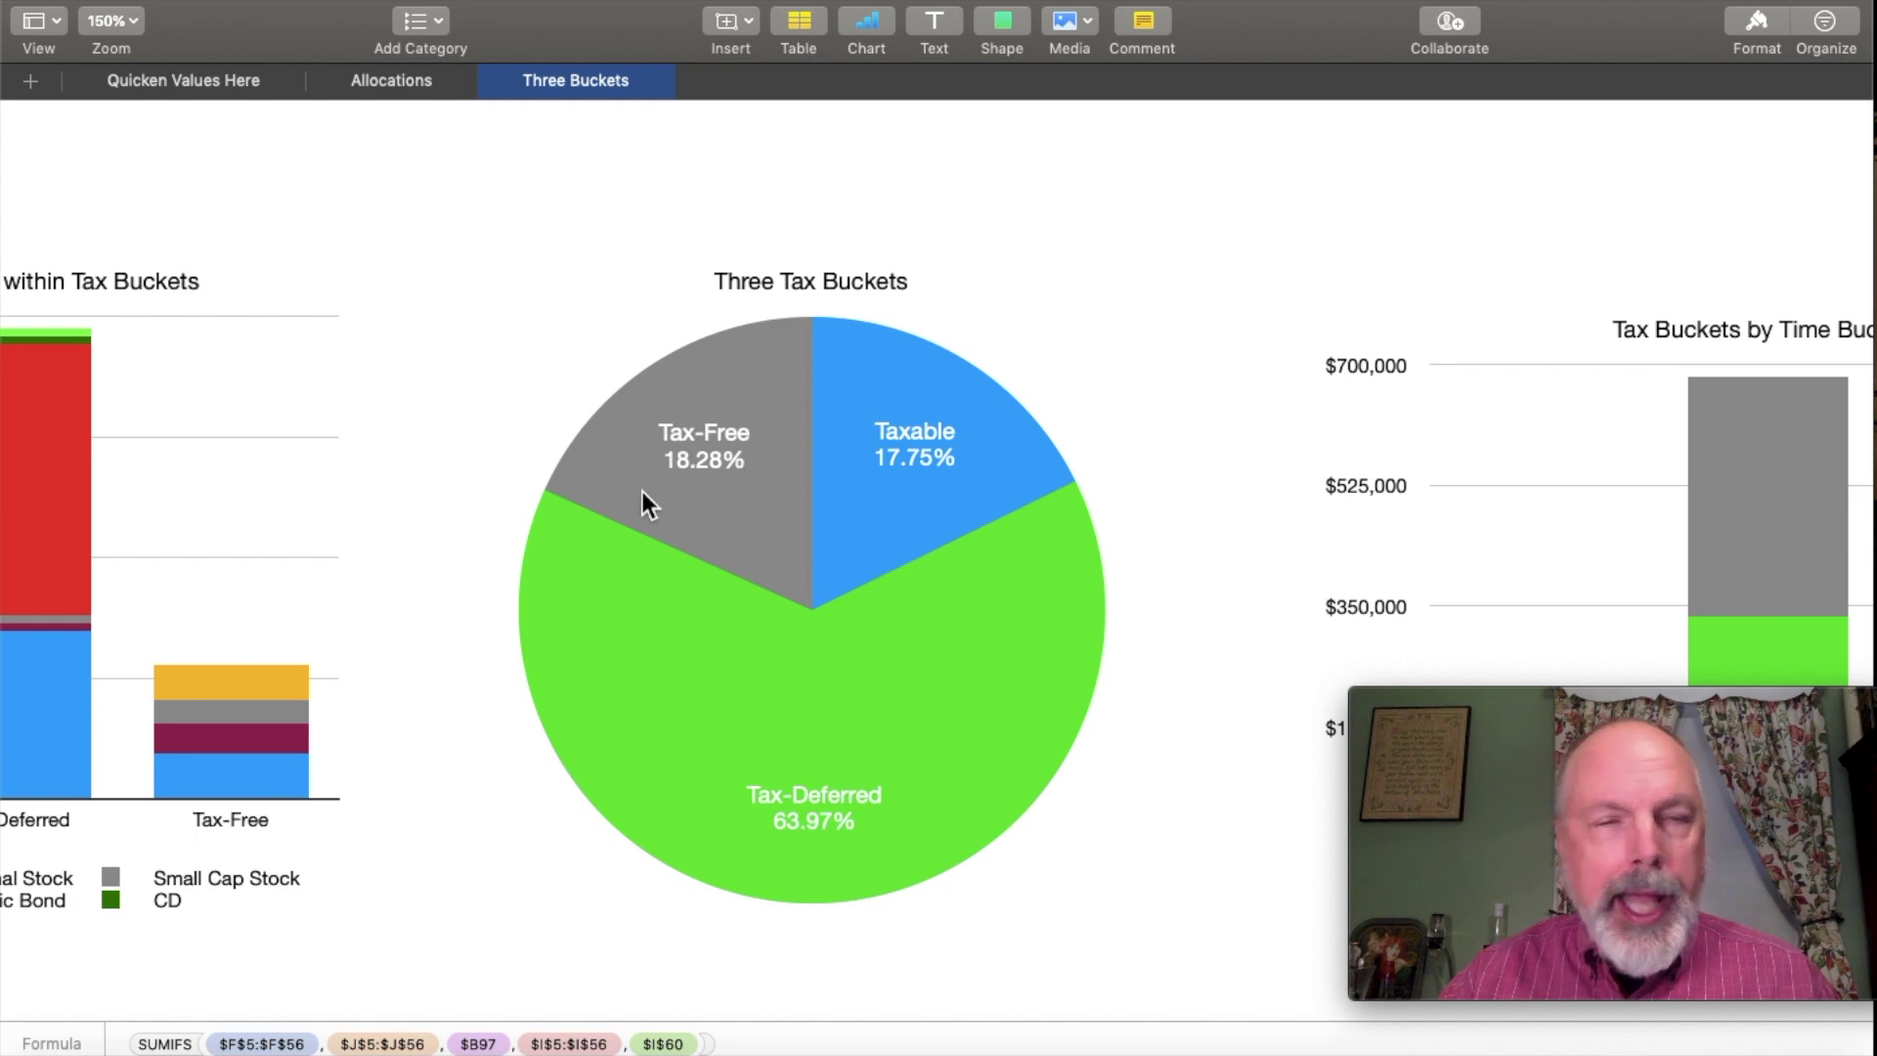
Compare the current and target allocation sections on the Allocations sheets of the Updated and After Roth Conversion portfolio files
left_click(416, 84)
scroll(445, 305, "down", 2)
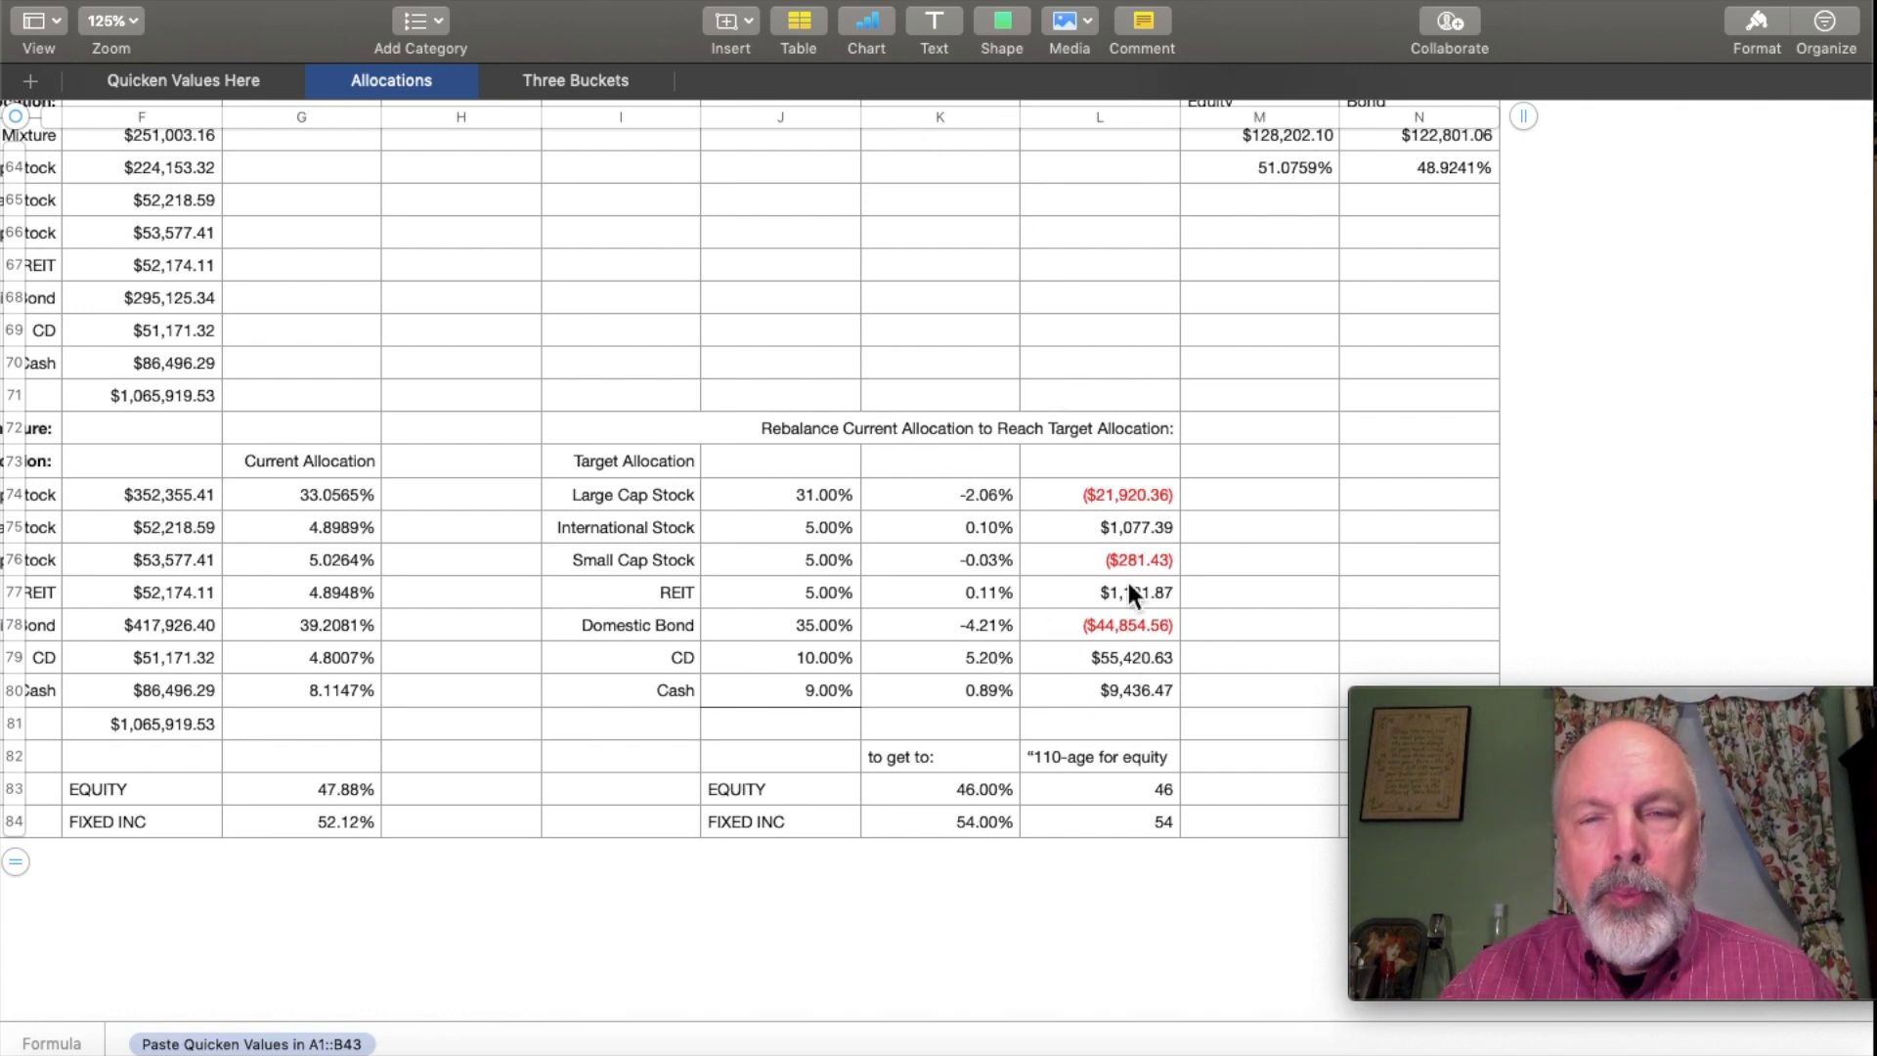
left_click(856, 0)
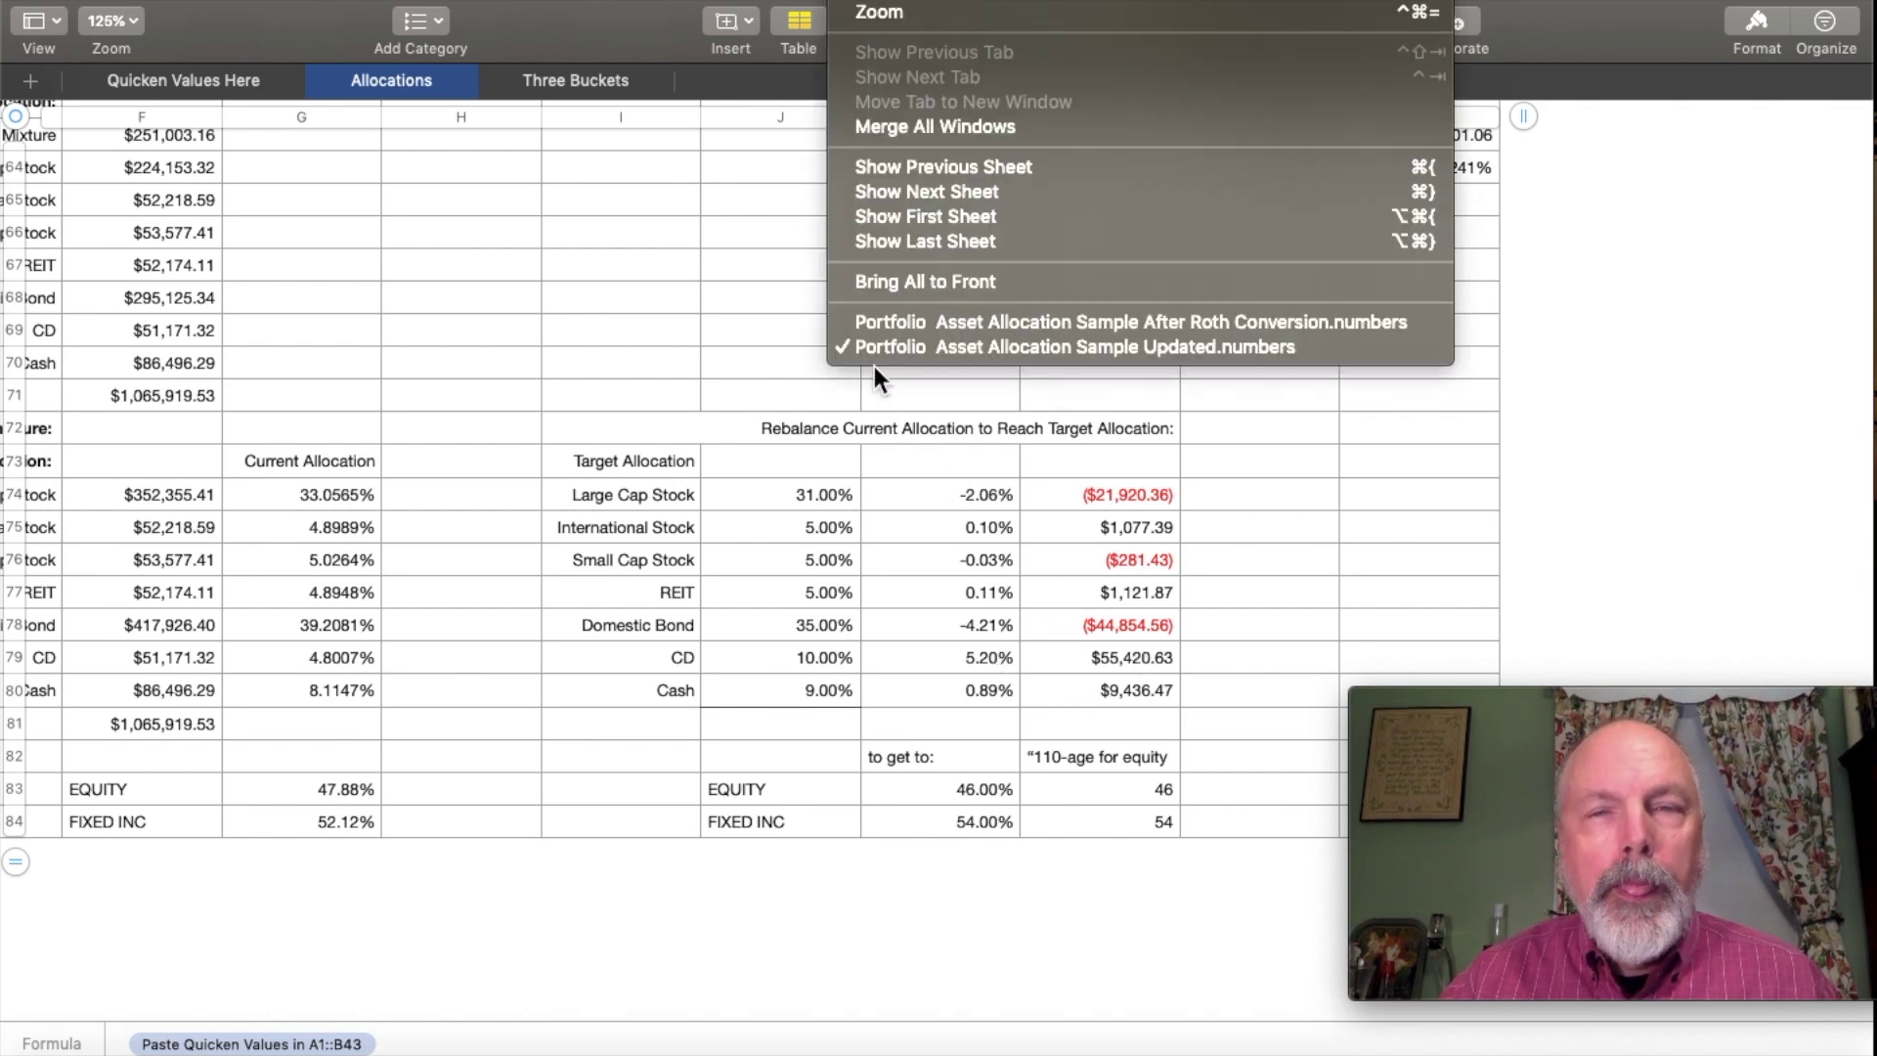
left_click(925, 315)
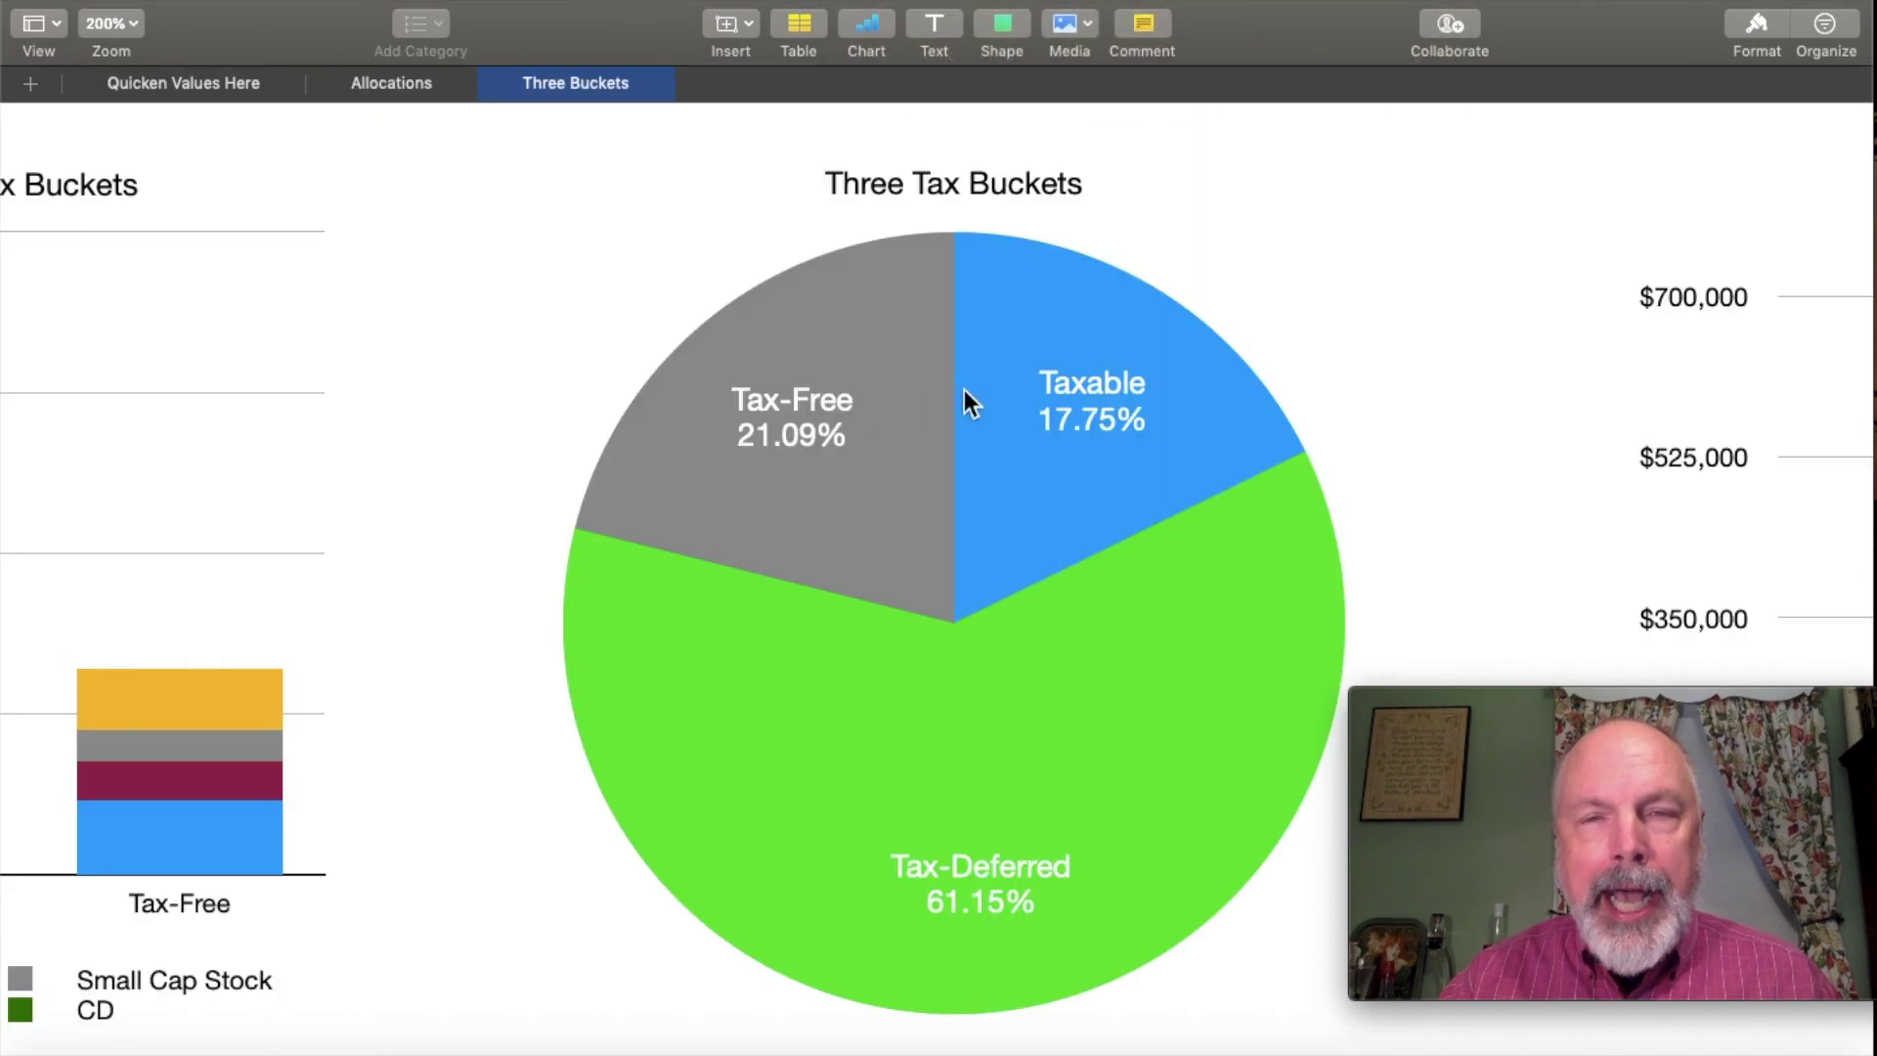
left_click(401, 82)
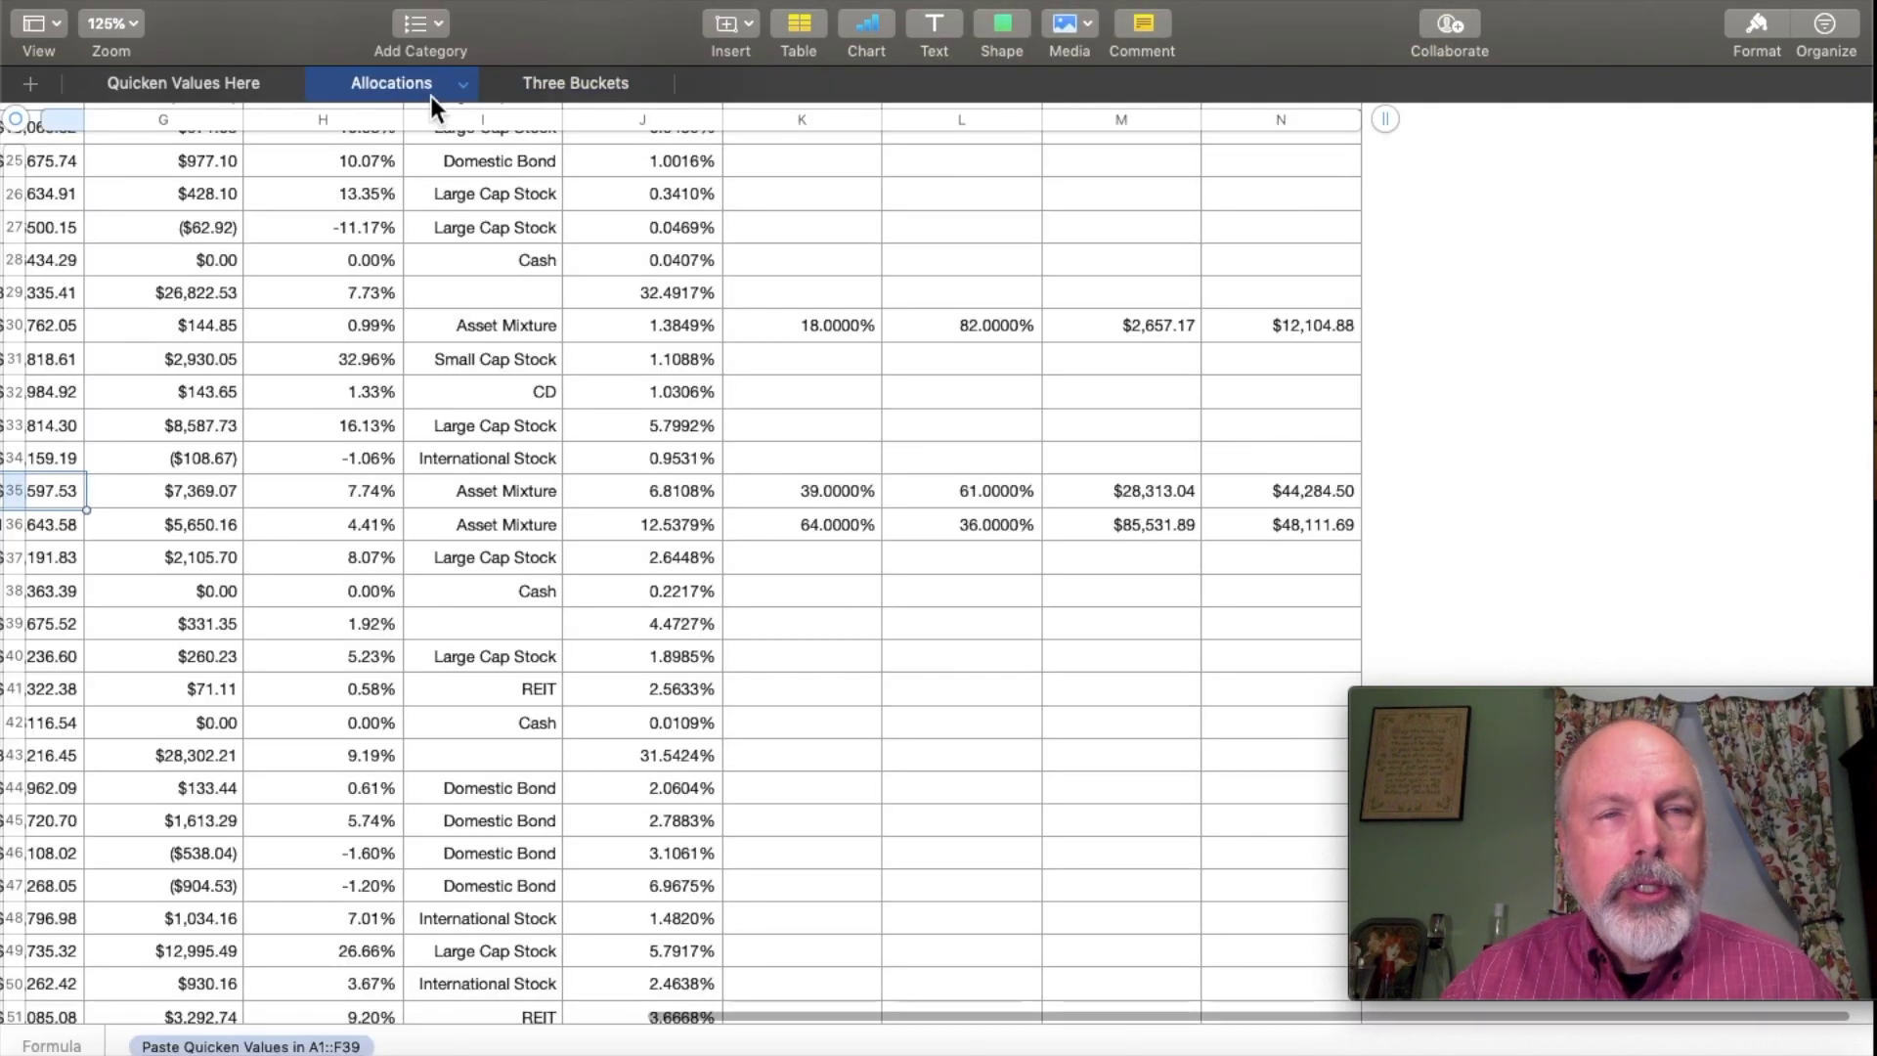
scroll(672, 444, "down", 15)
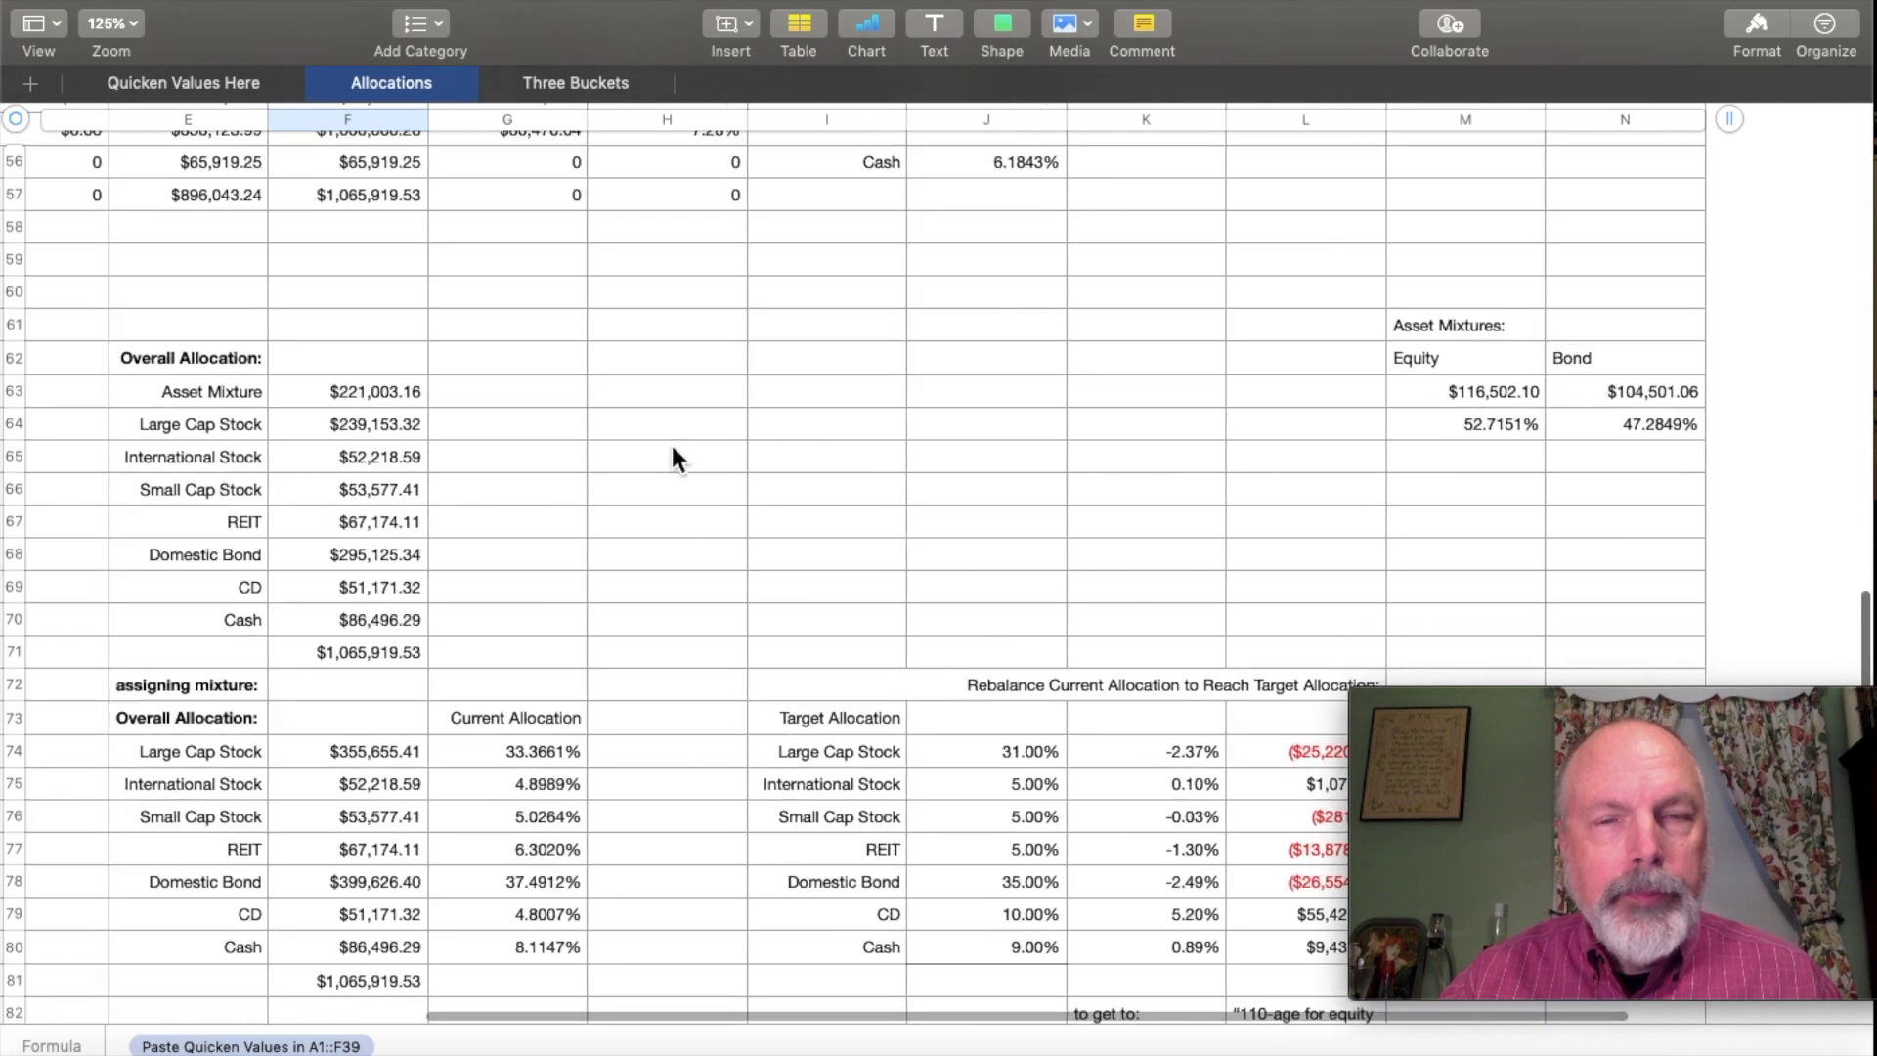
scroll(672, 444, "up", 1)
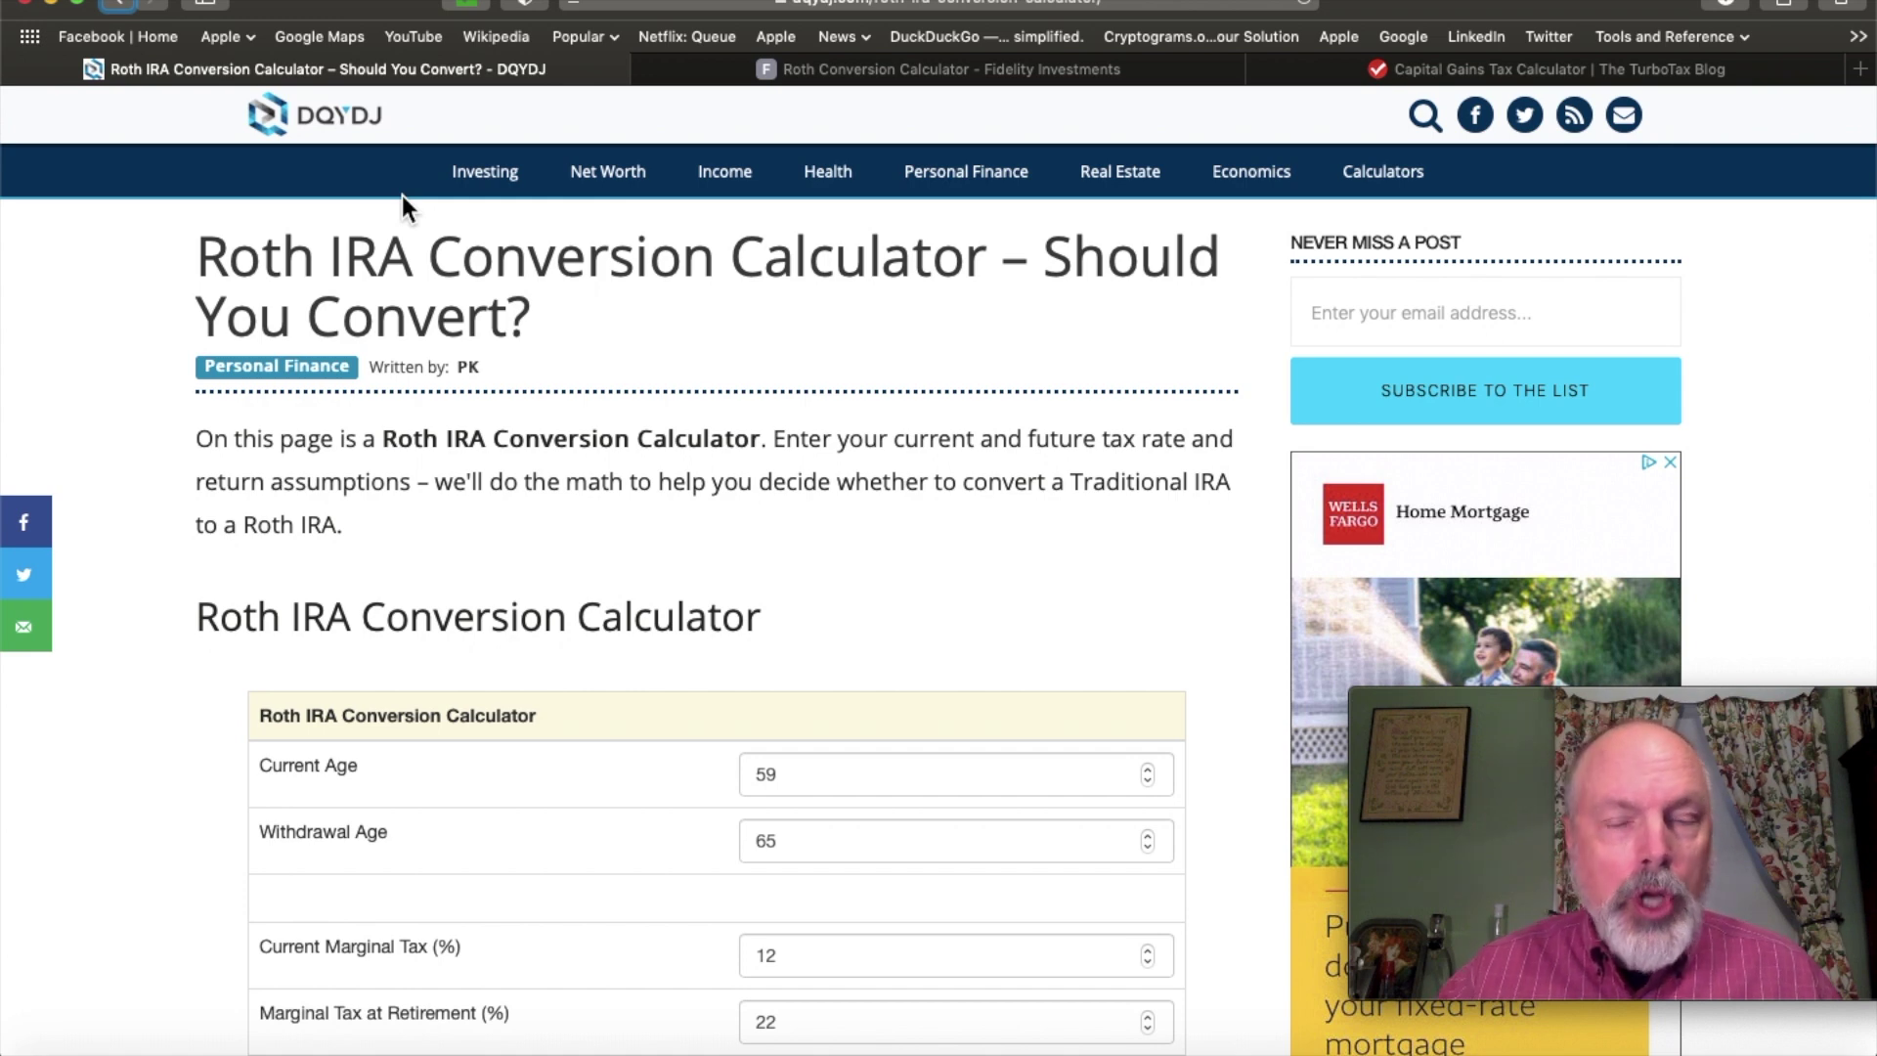
Review the tax, age and return assumptions in DQYDJ's Roth IRA Conversion Calculator in the browser and calculate the result for converting $30,000
scroll(440, 684, "down", 1)
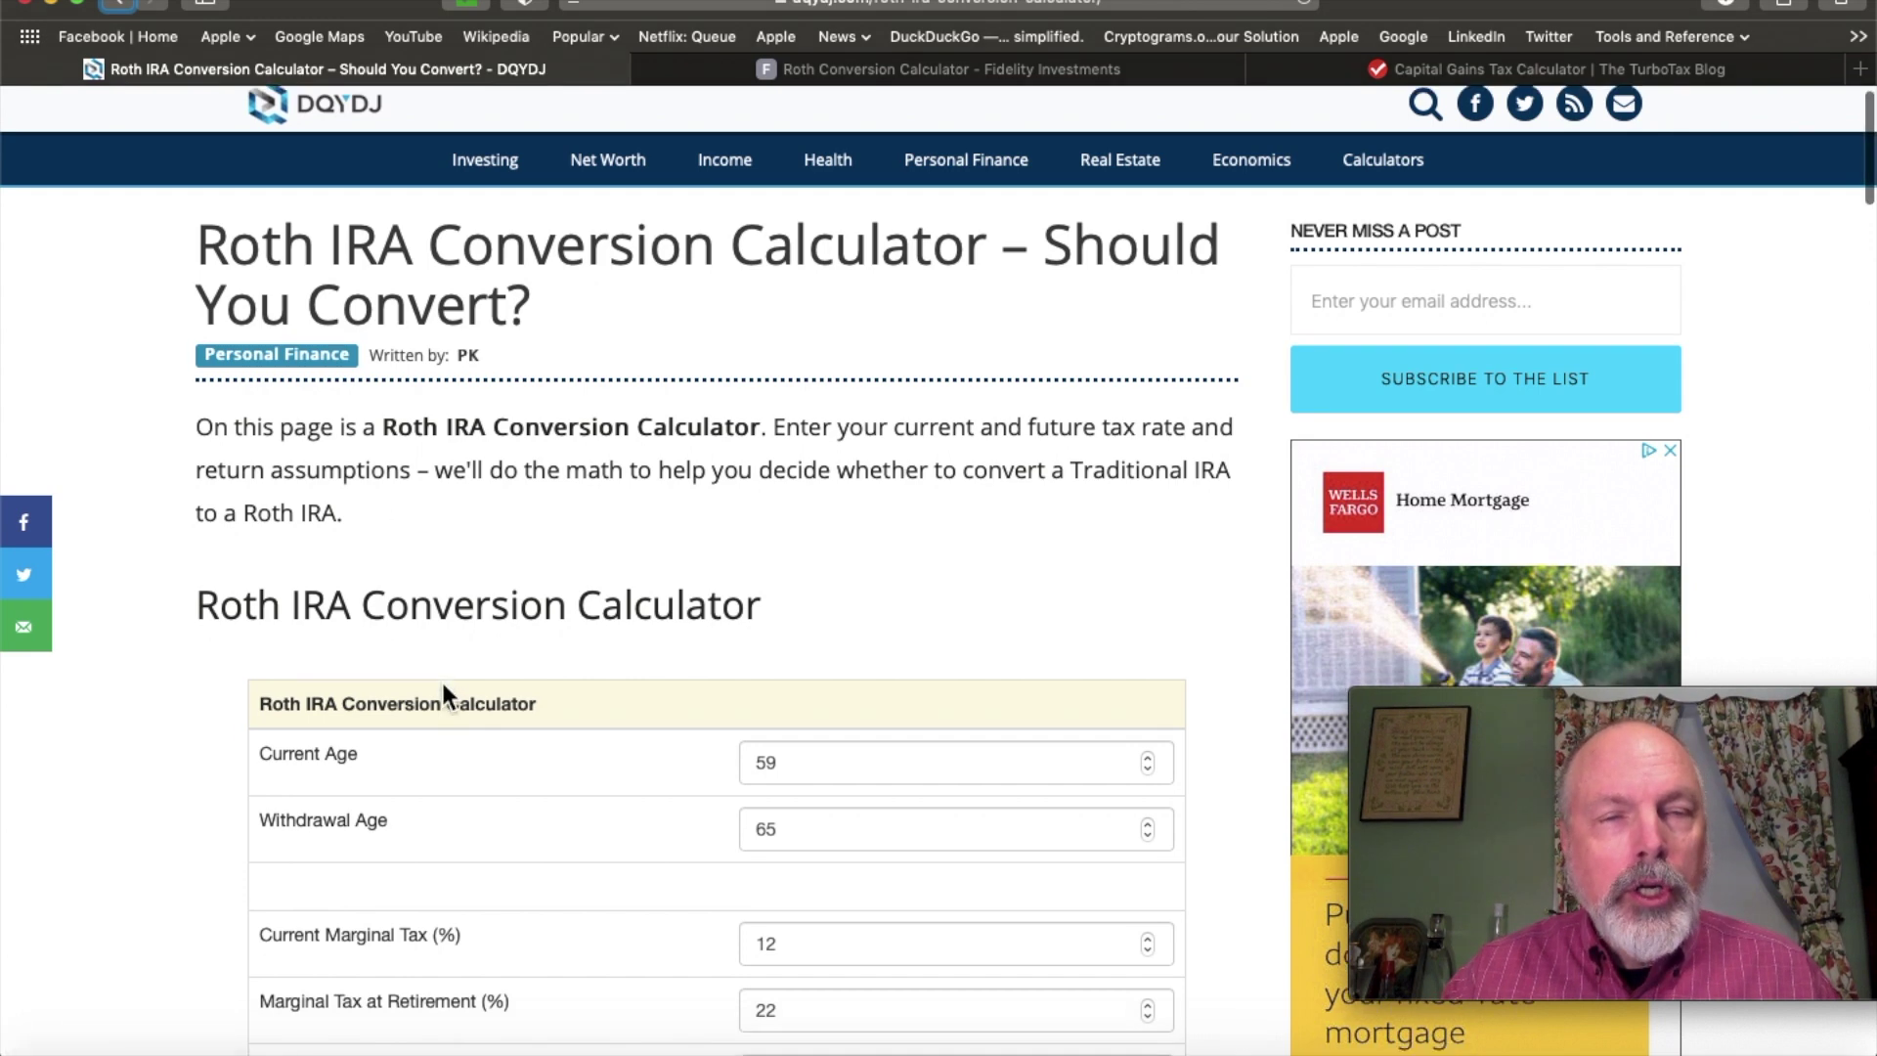
scroll(442, 689, "down", 5)
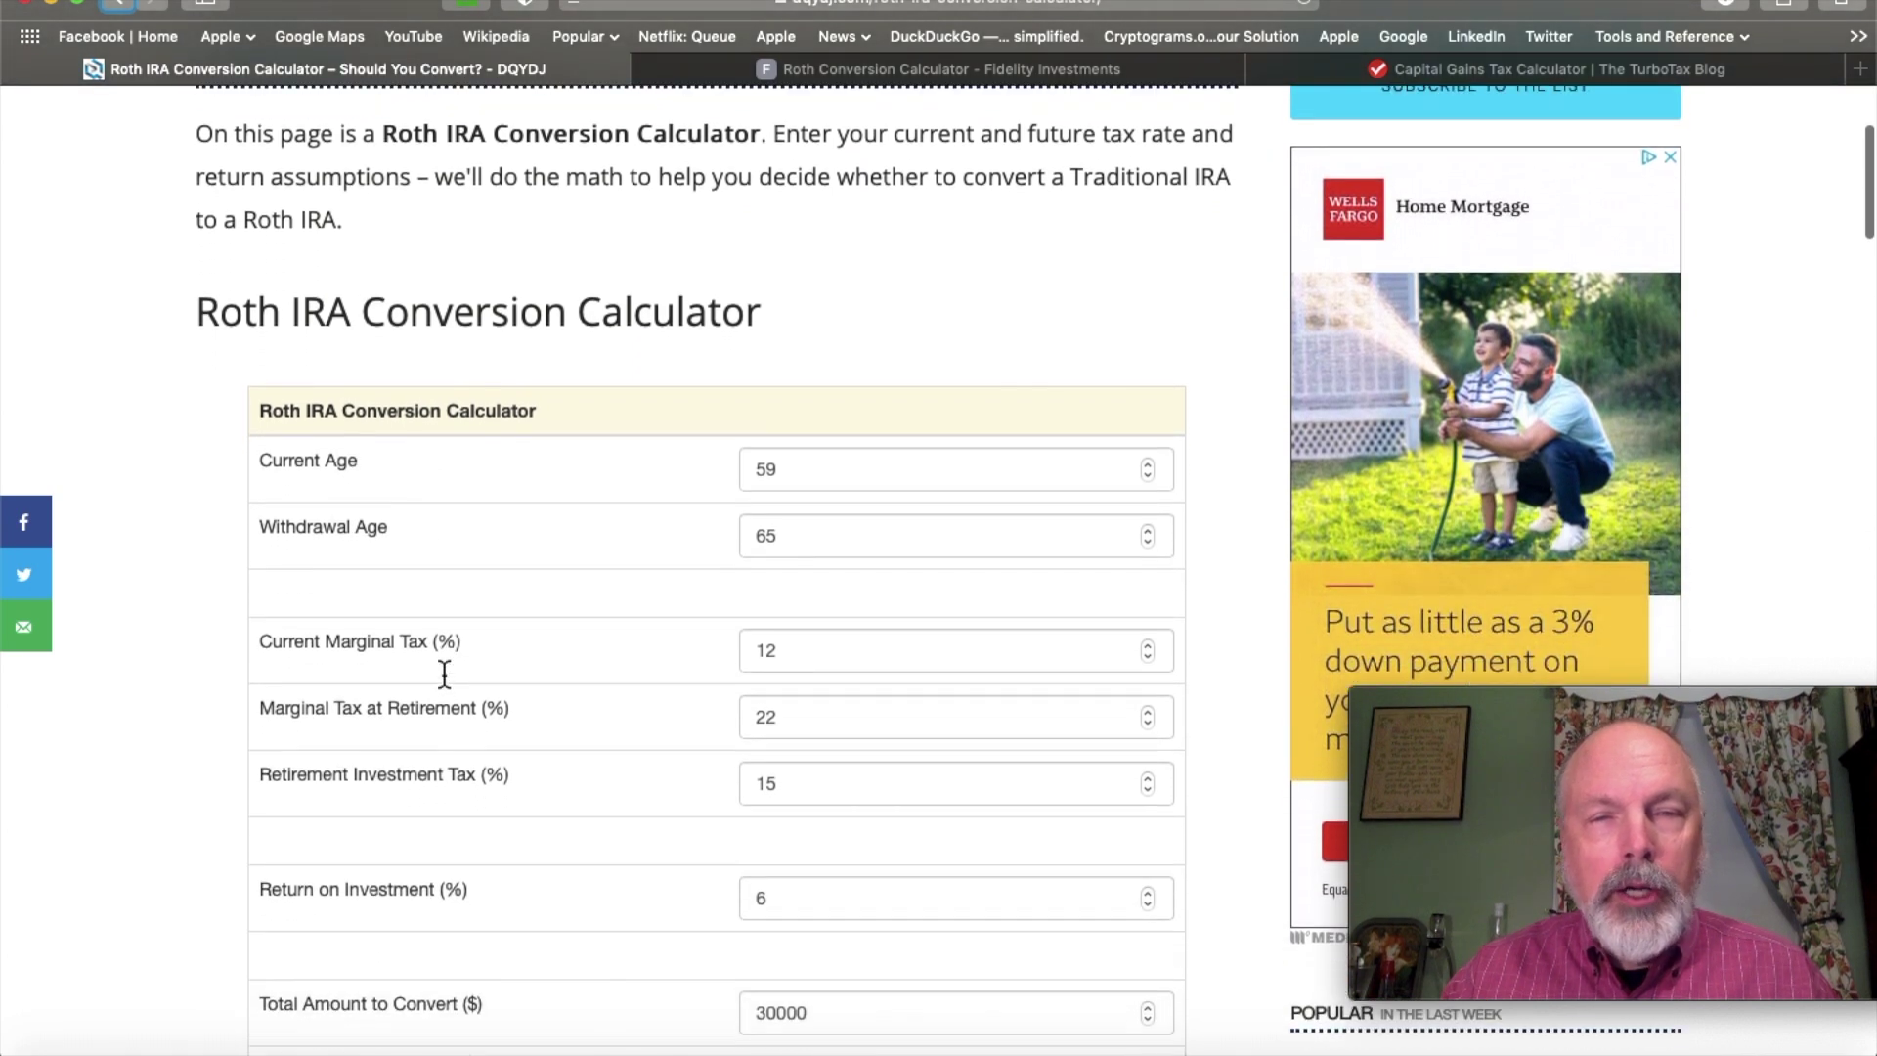
scroll(444, 674, "down", 1)
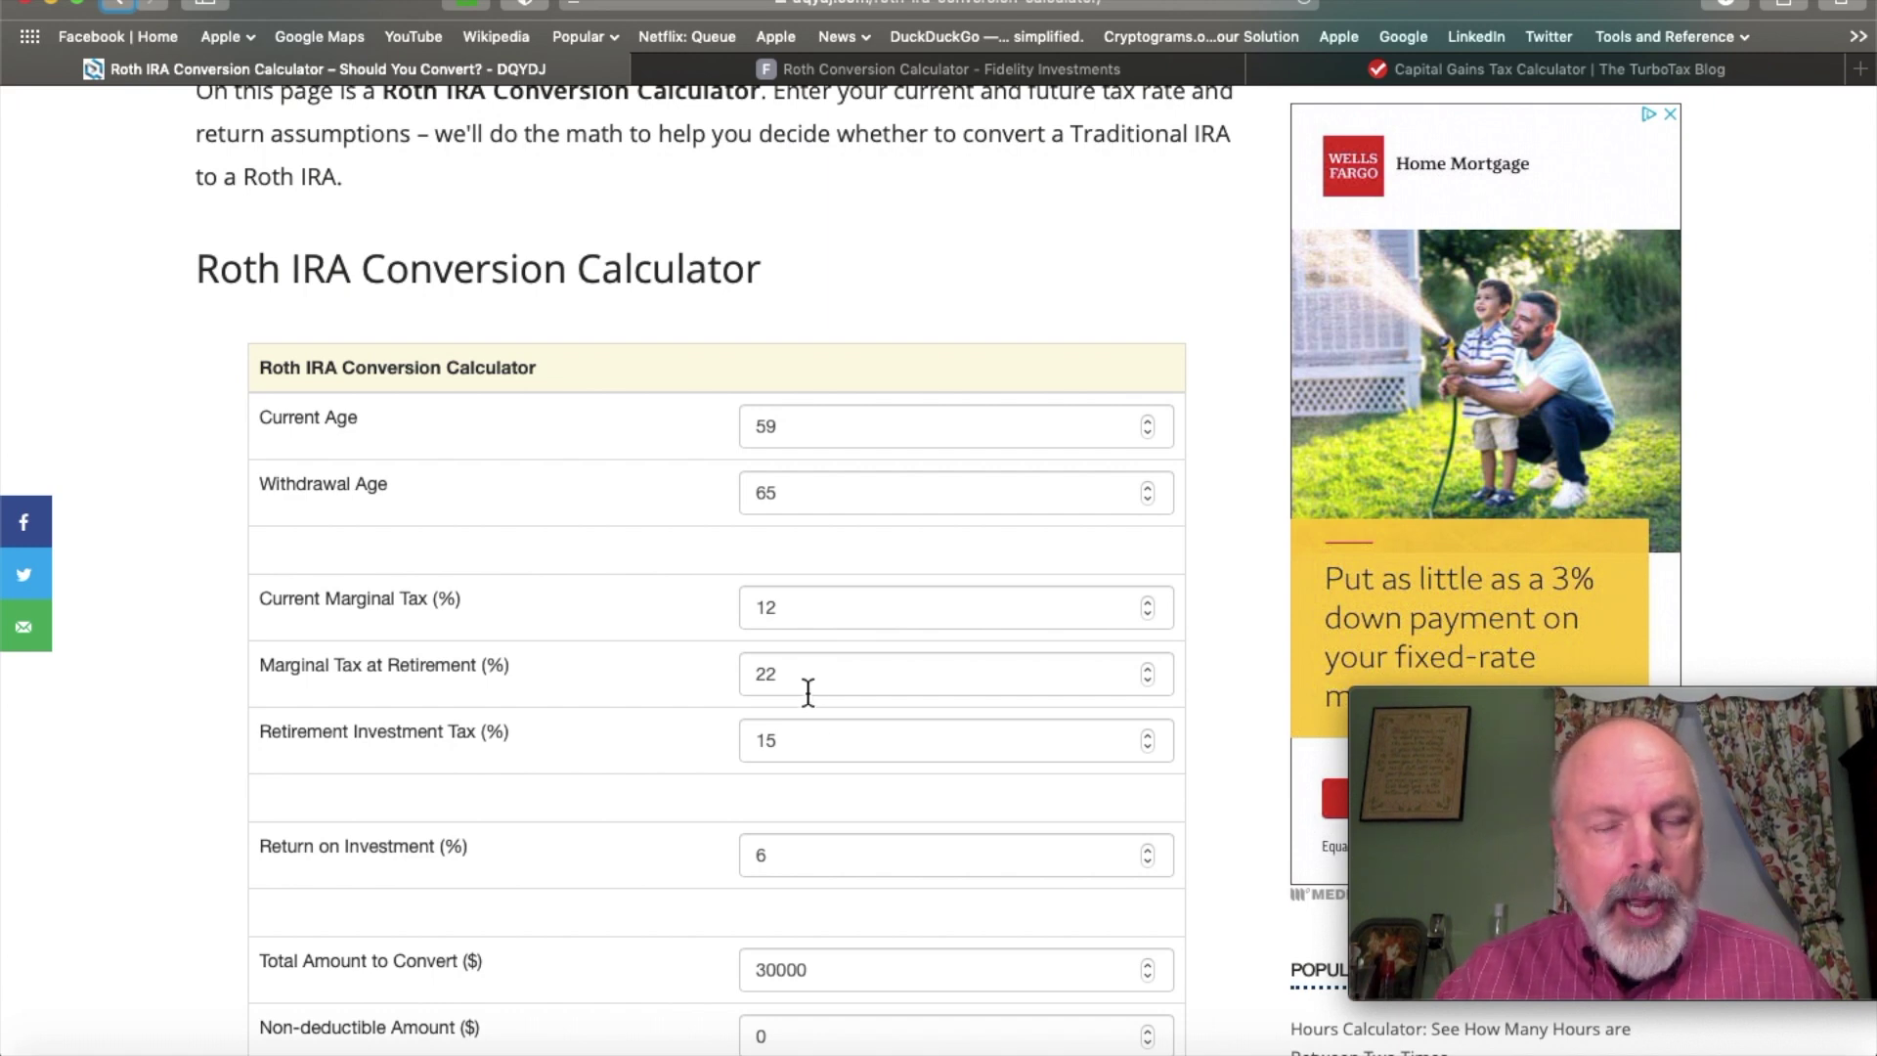
scroll(837, 754, "down", 2)
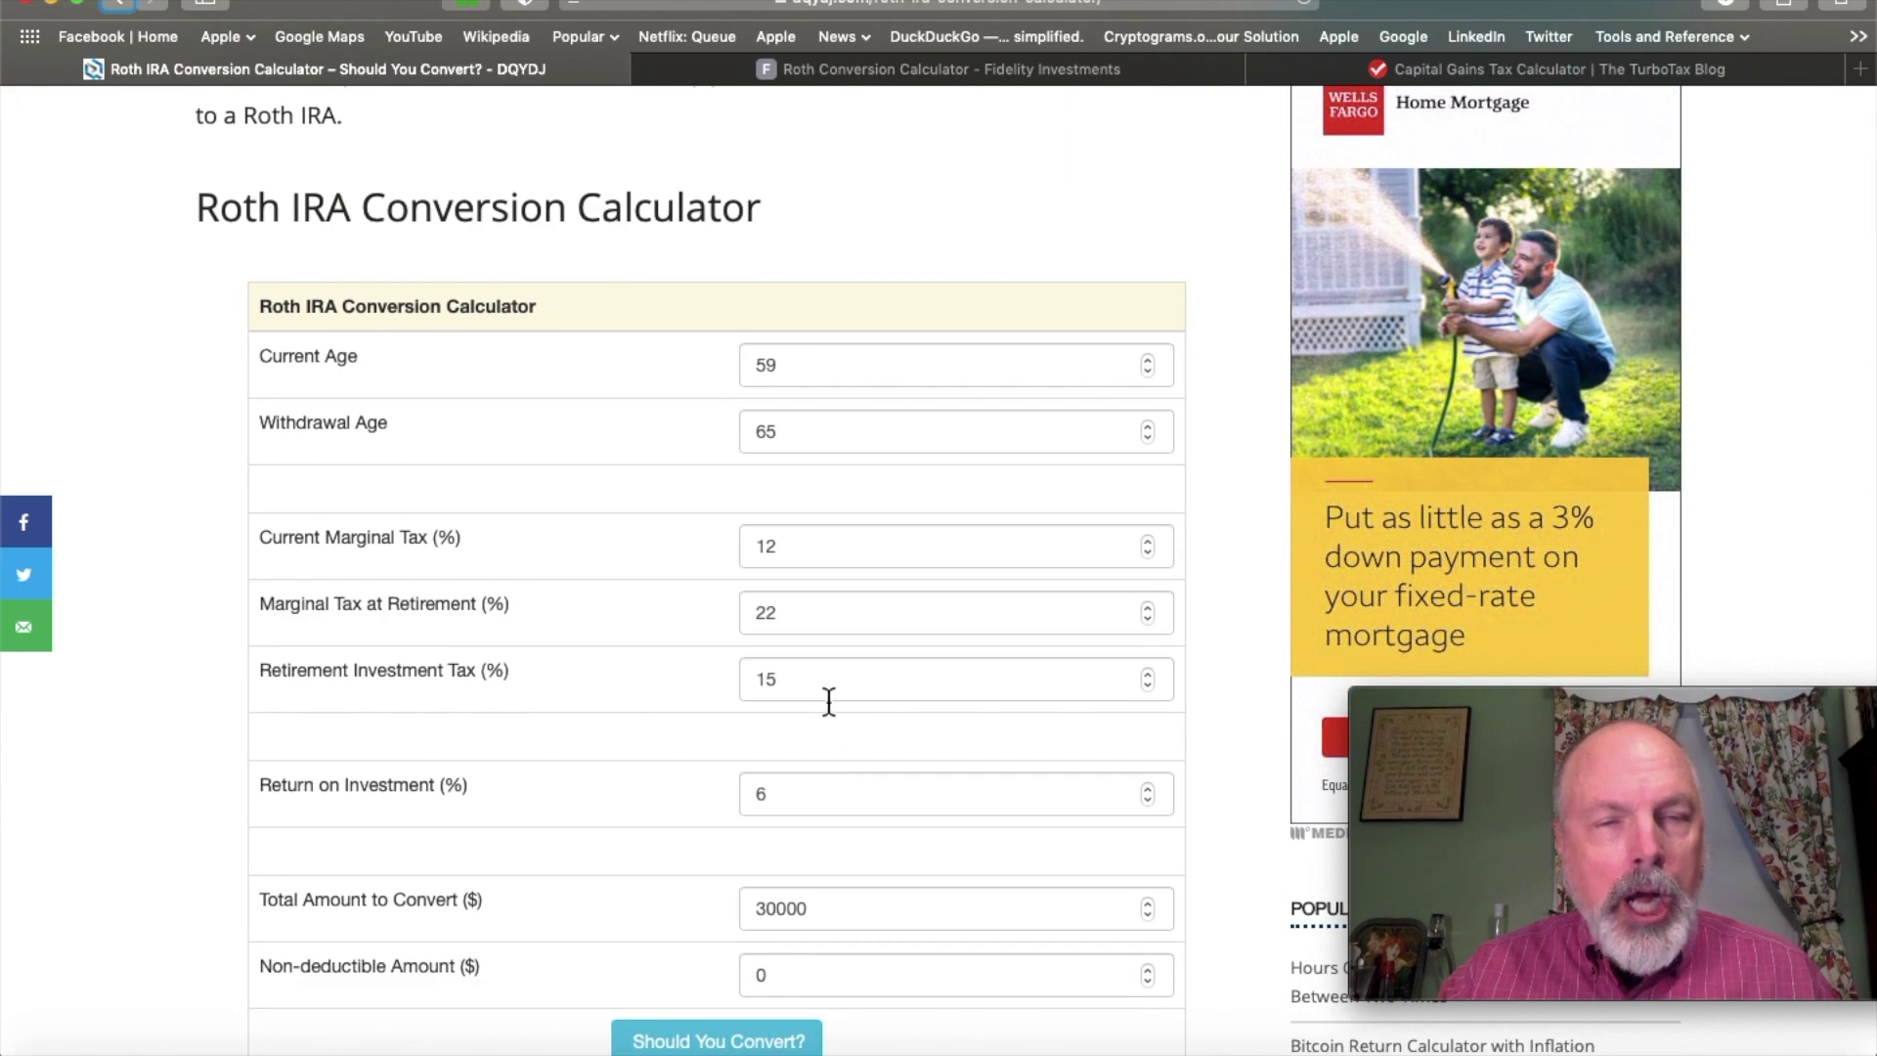
left_click(833, 687)
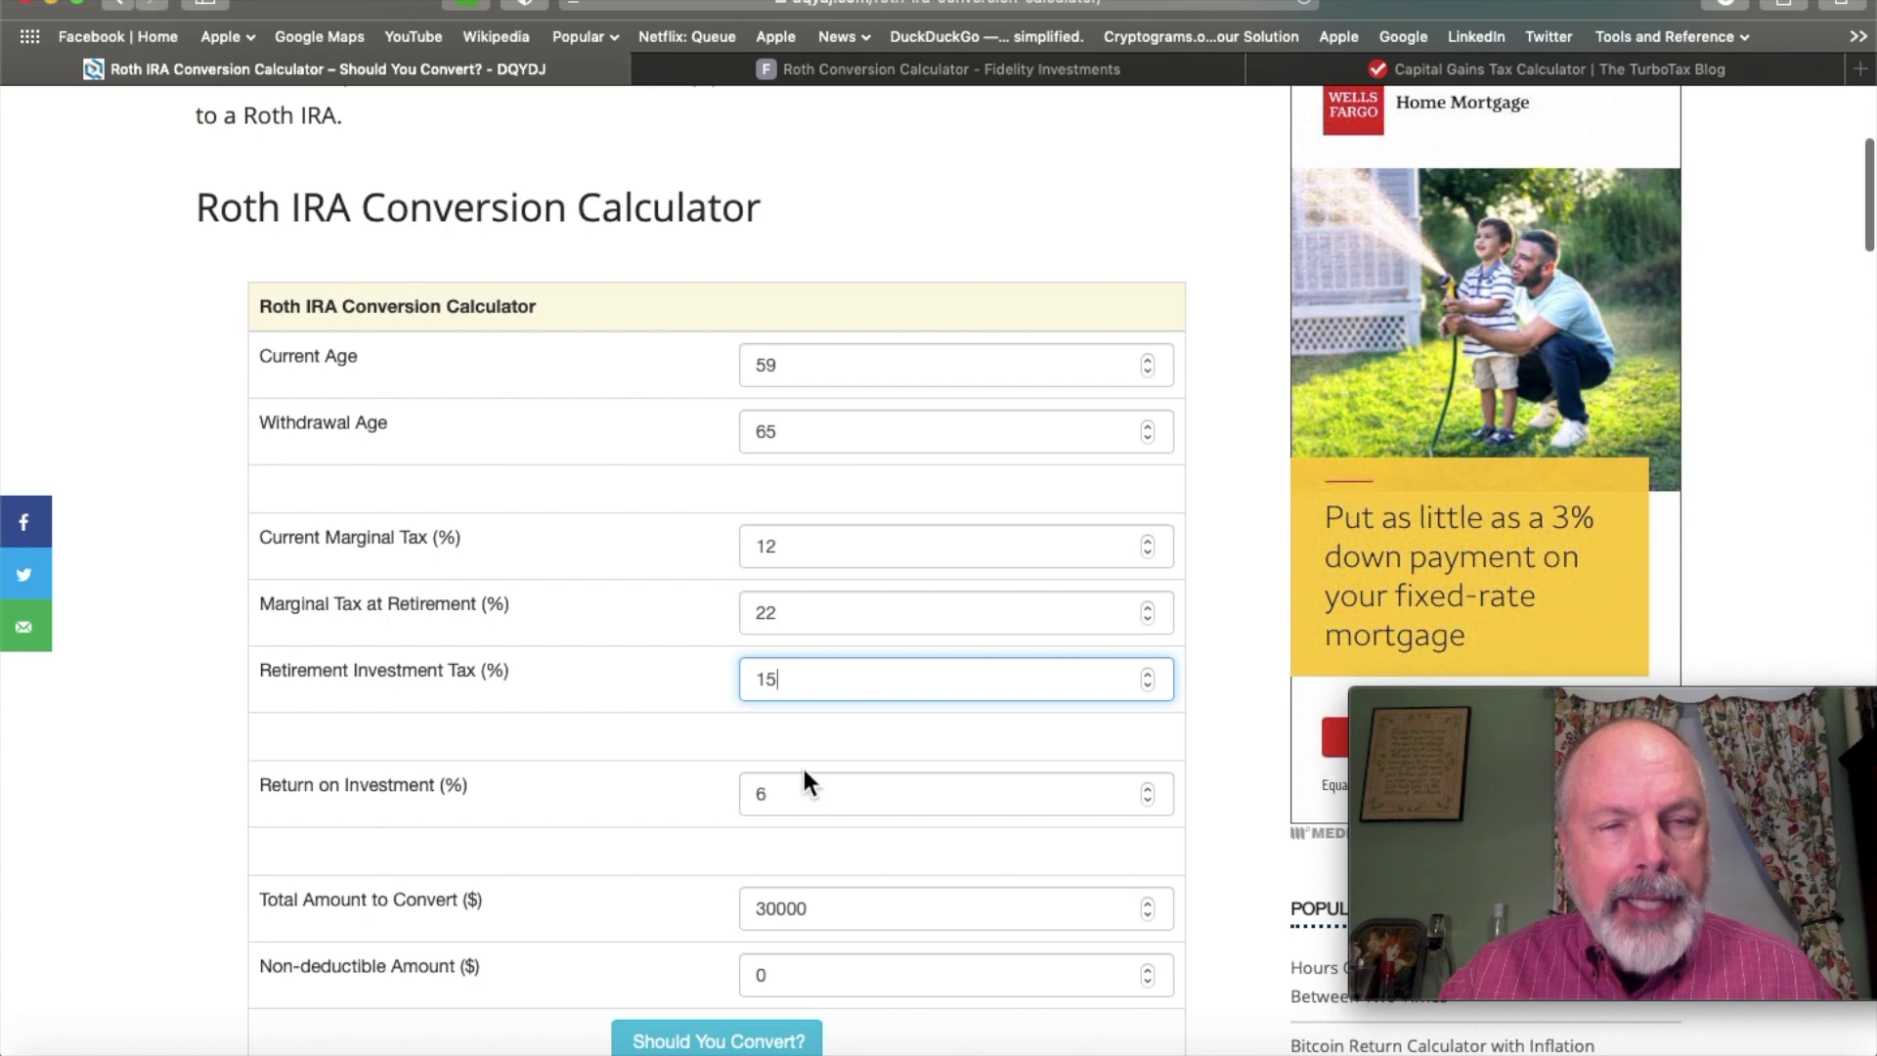
scroll(801, 765, "down", 2)
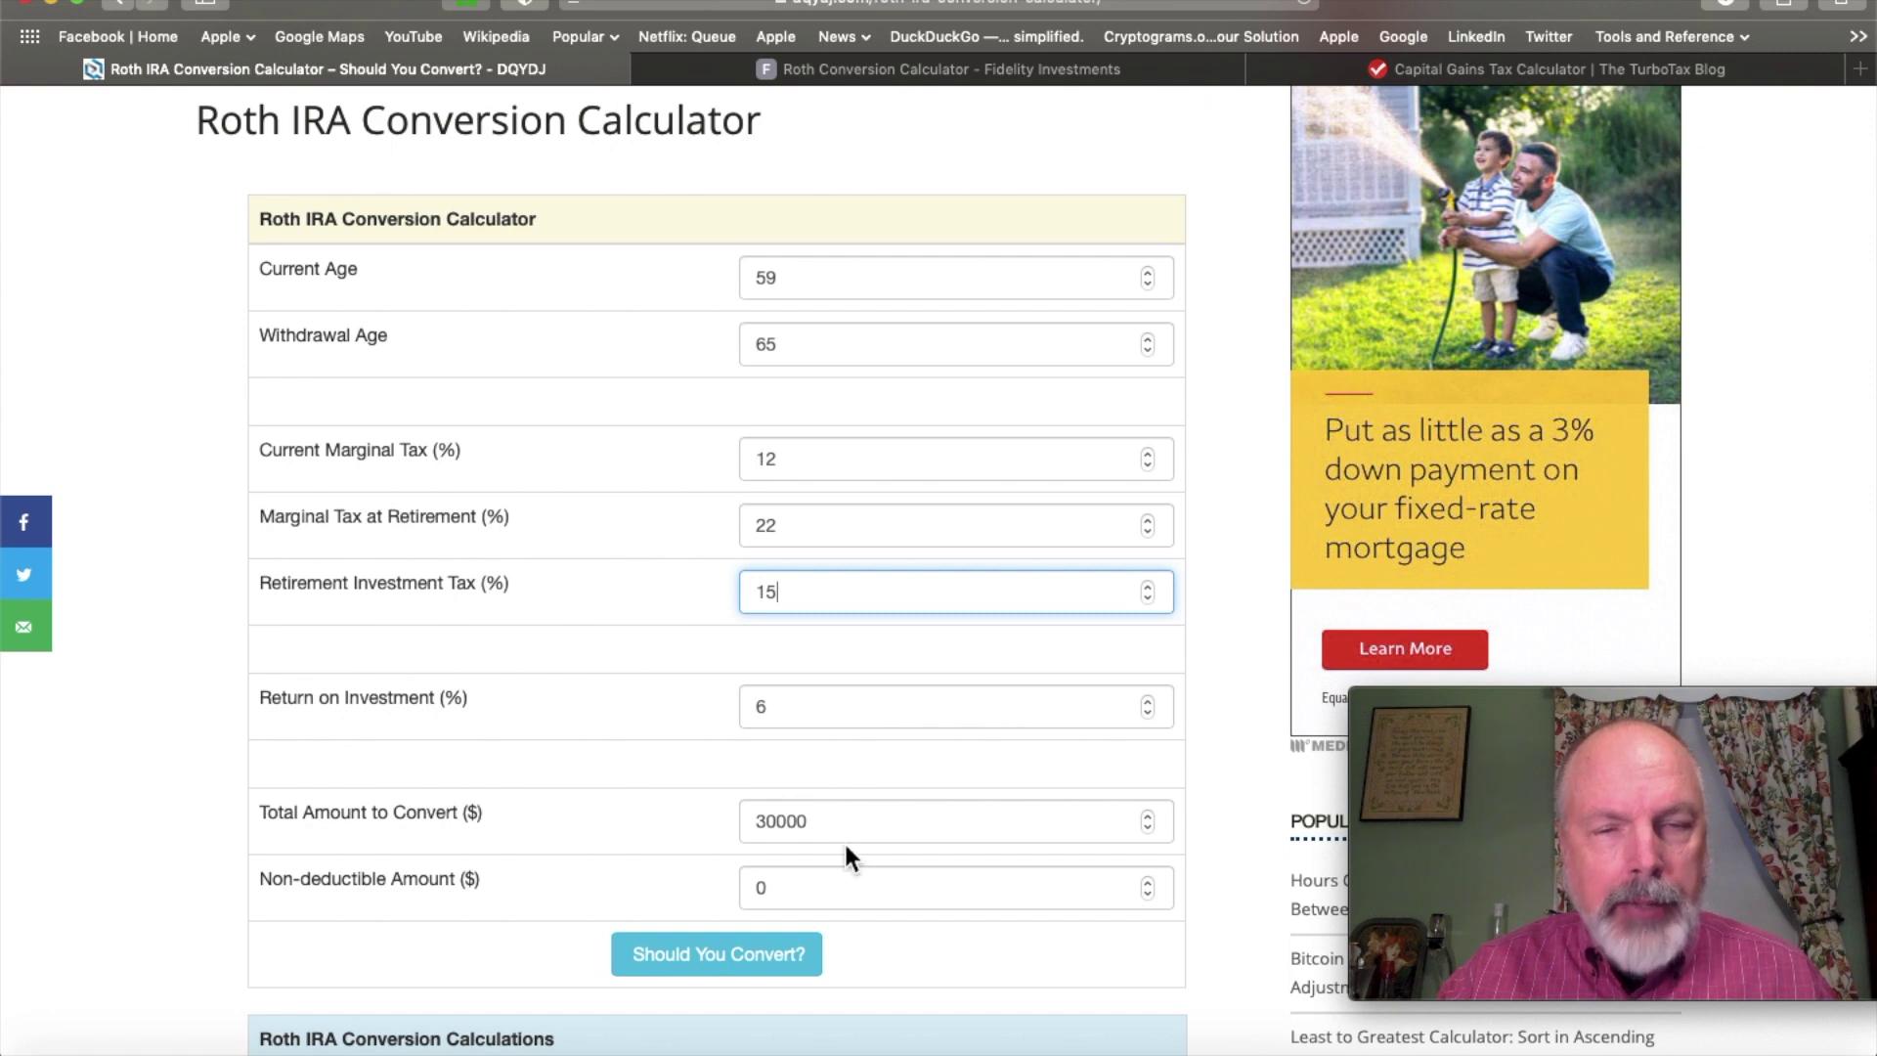
left_click(763, 957)
scroll(878, 862, "down", 6)
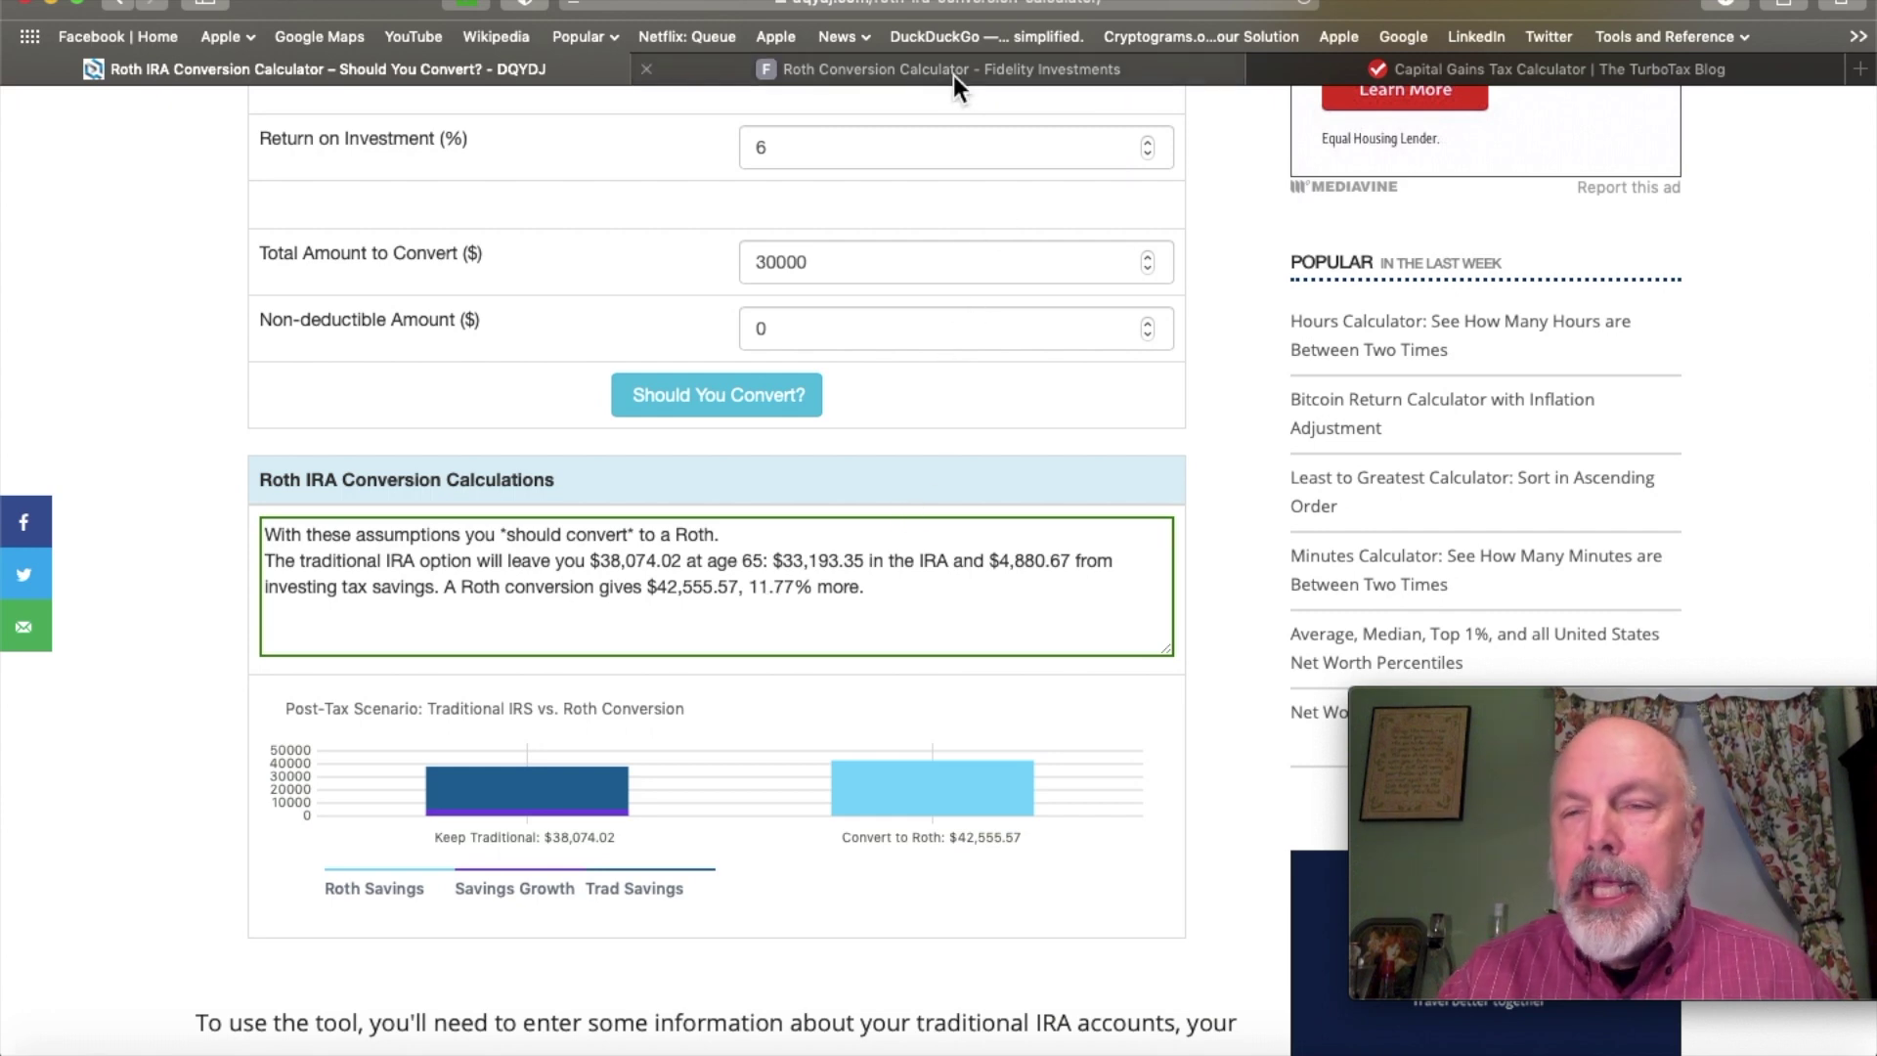
Review the account answers for the $30,000 conversion in Fidelity's Roth Conversion Calculator and continue to the withdrawal questions
mouse_move(953, 75)
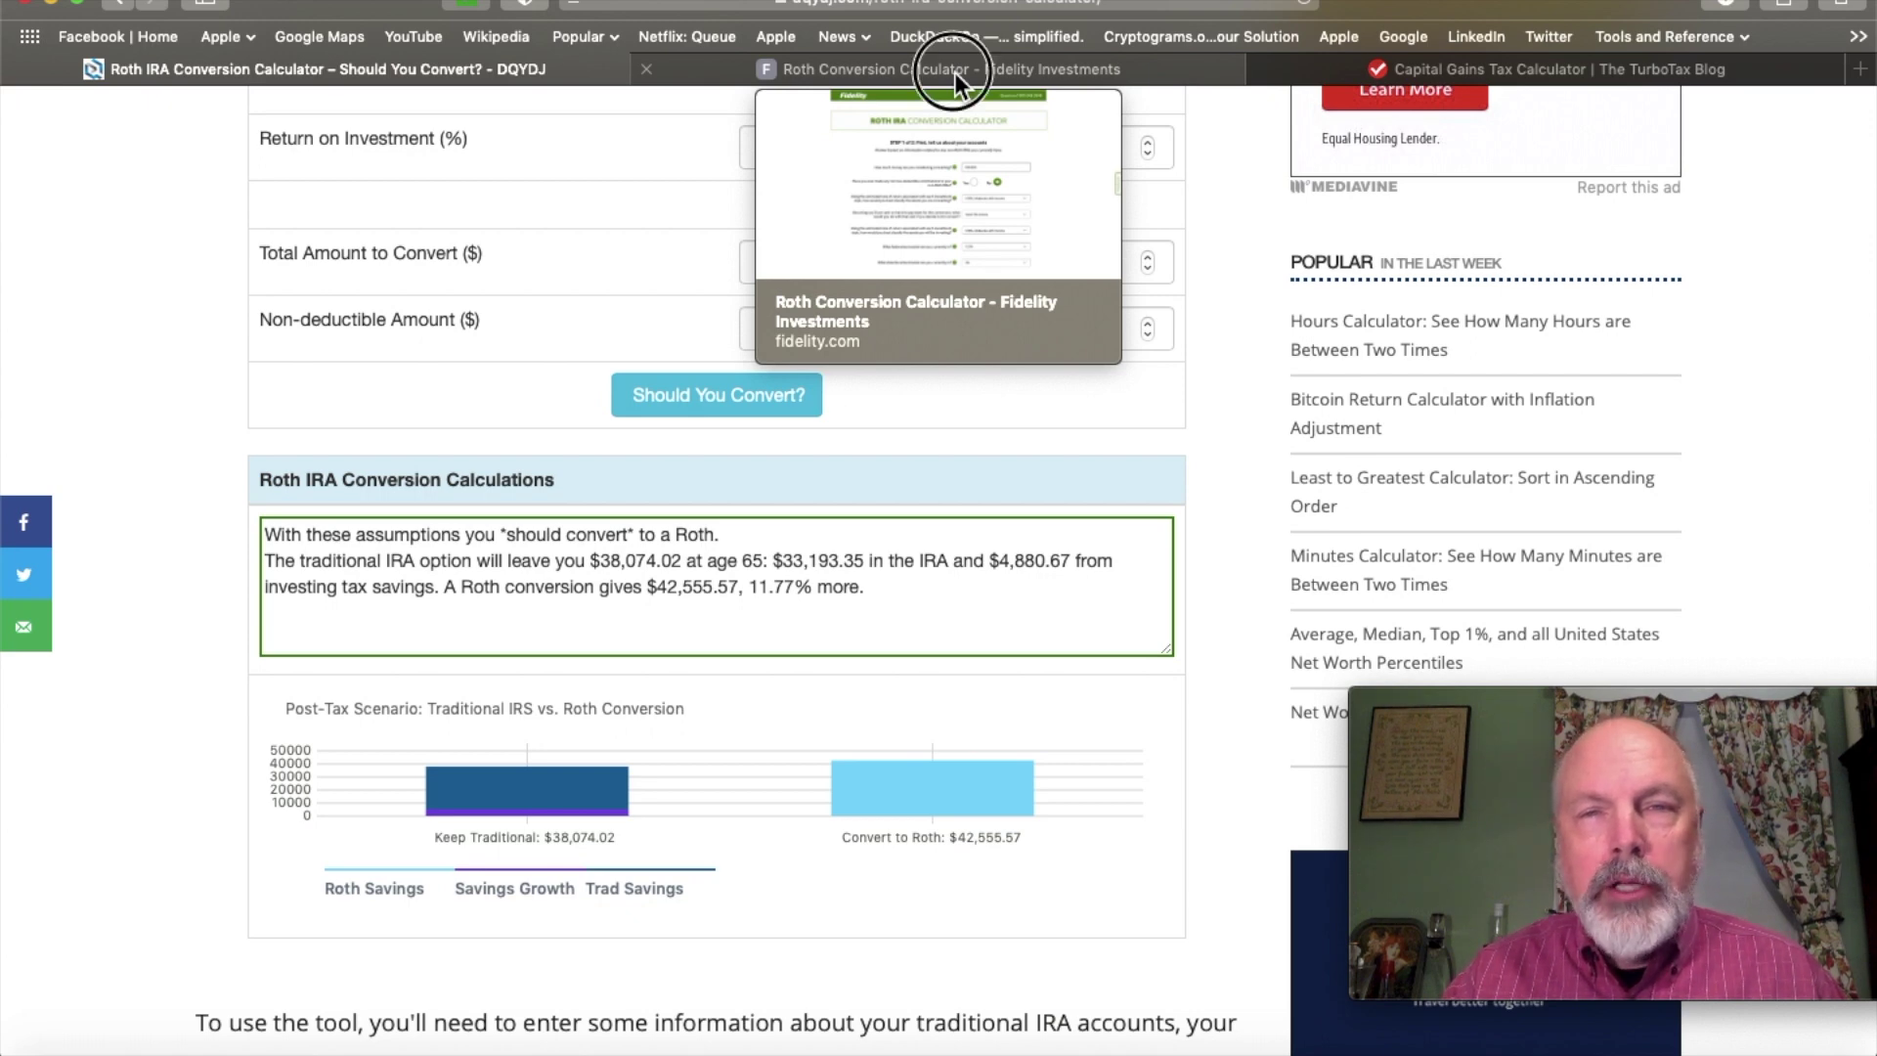
left_click(954, 73)
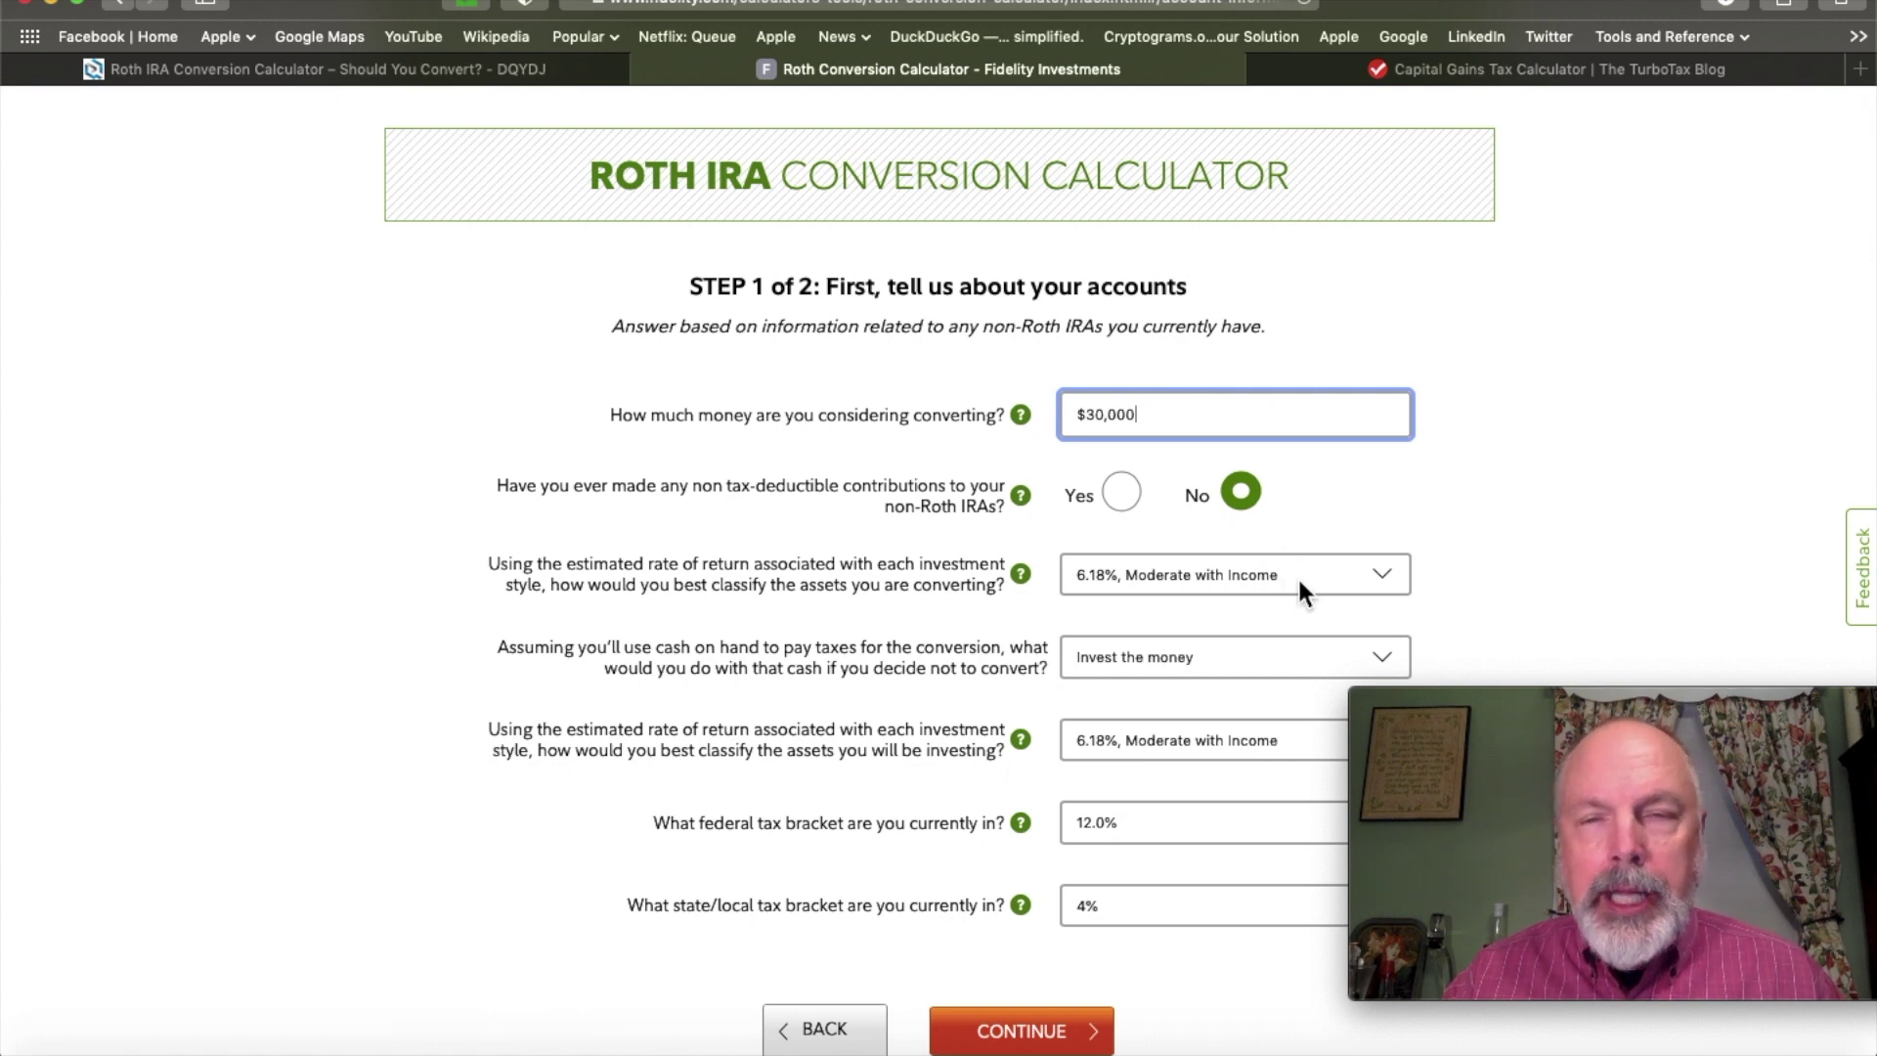
scroll(1298, 578, "down", 2)
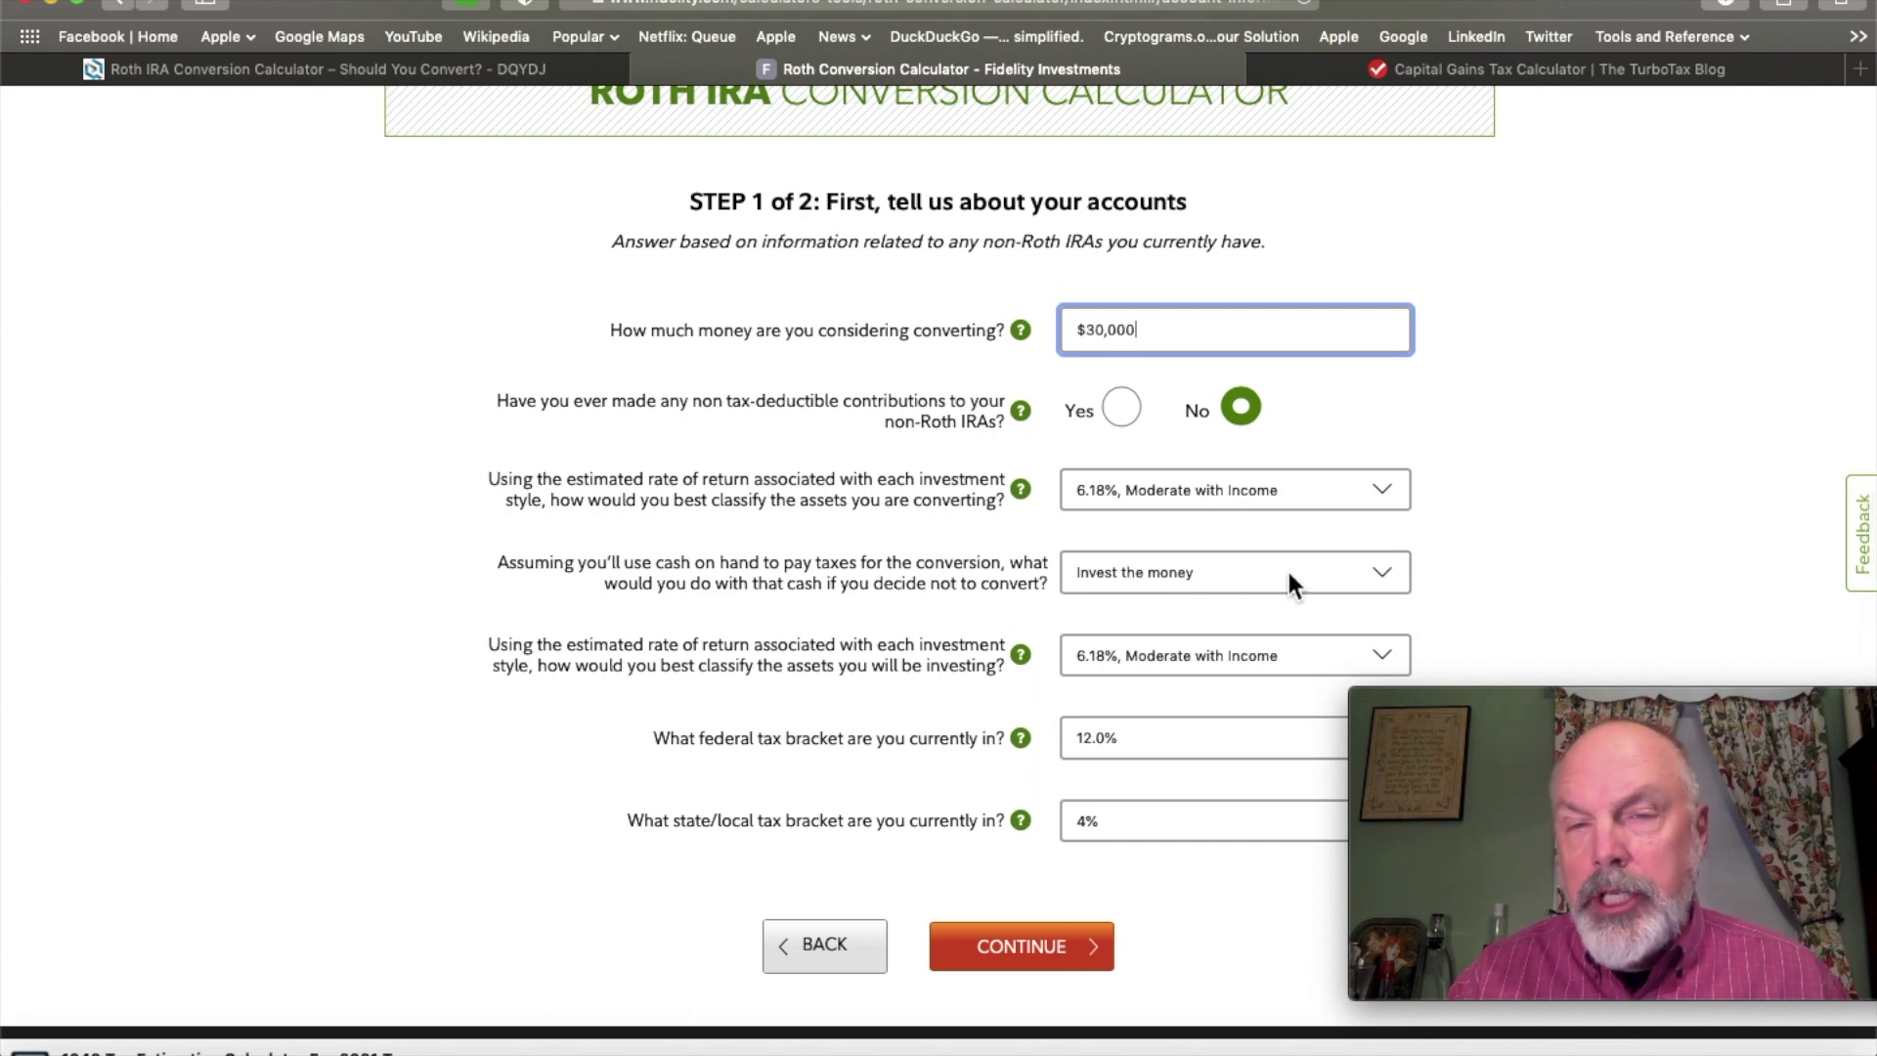
scroll(1288, 577, "down", 1)
scroll(1248, 611, "down", 2)
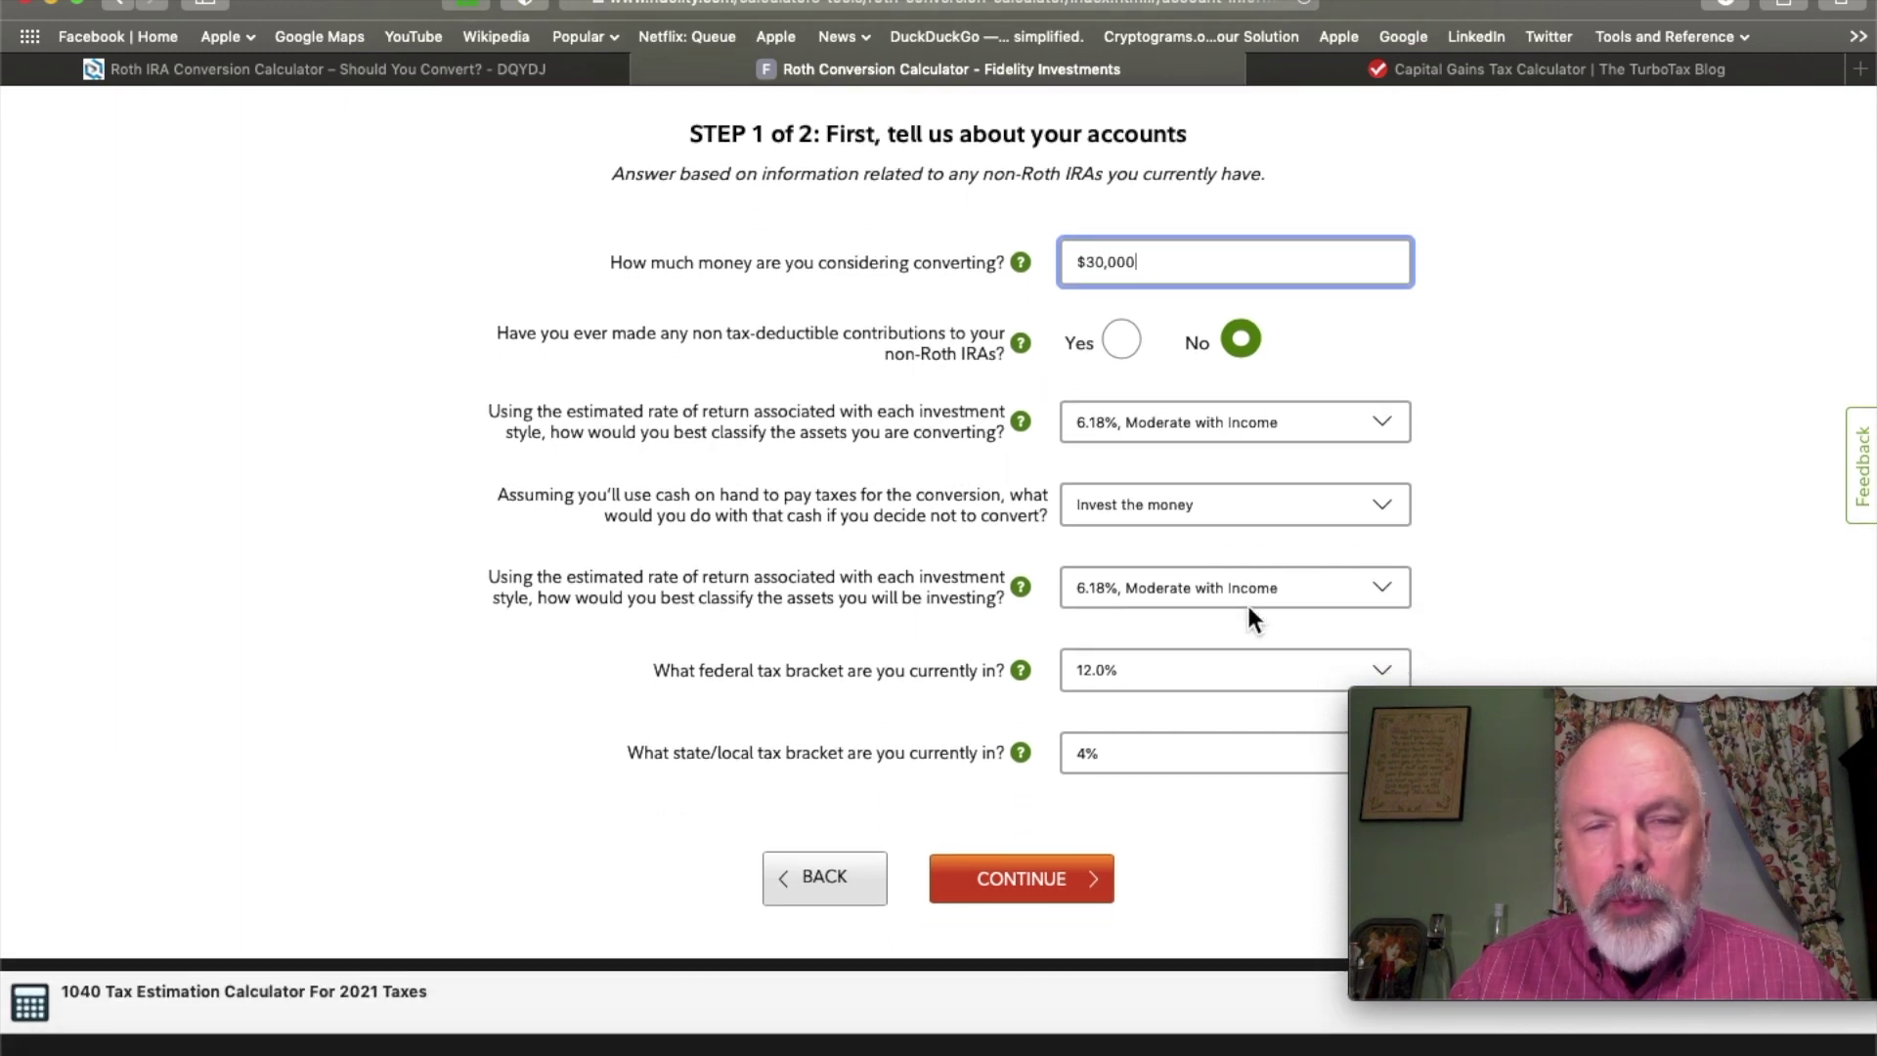
scroll(1236, 618, "up", 2)
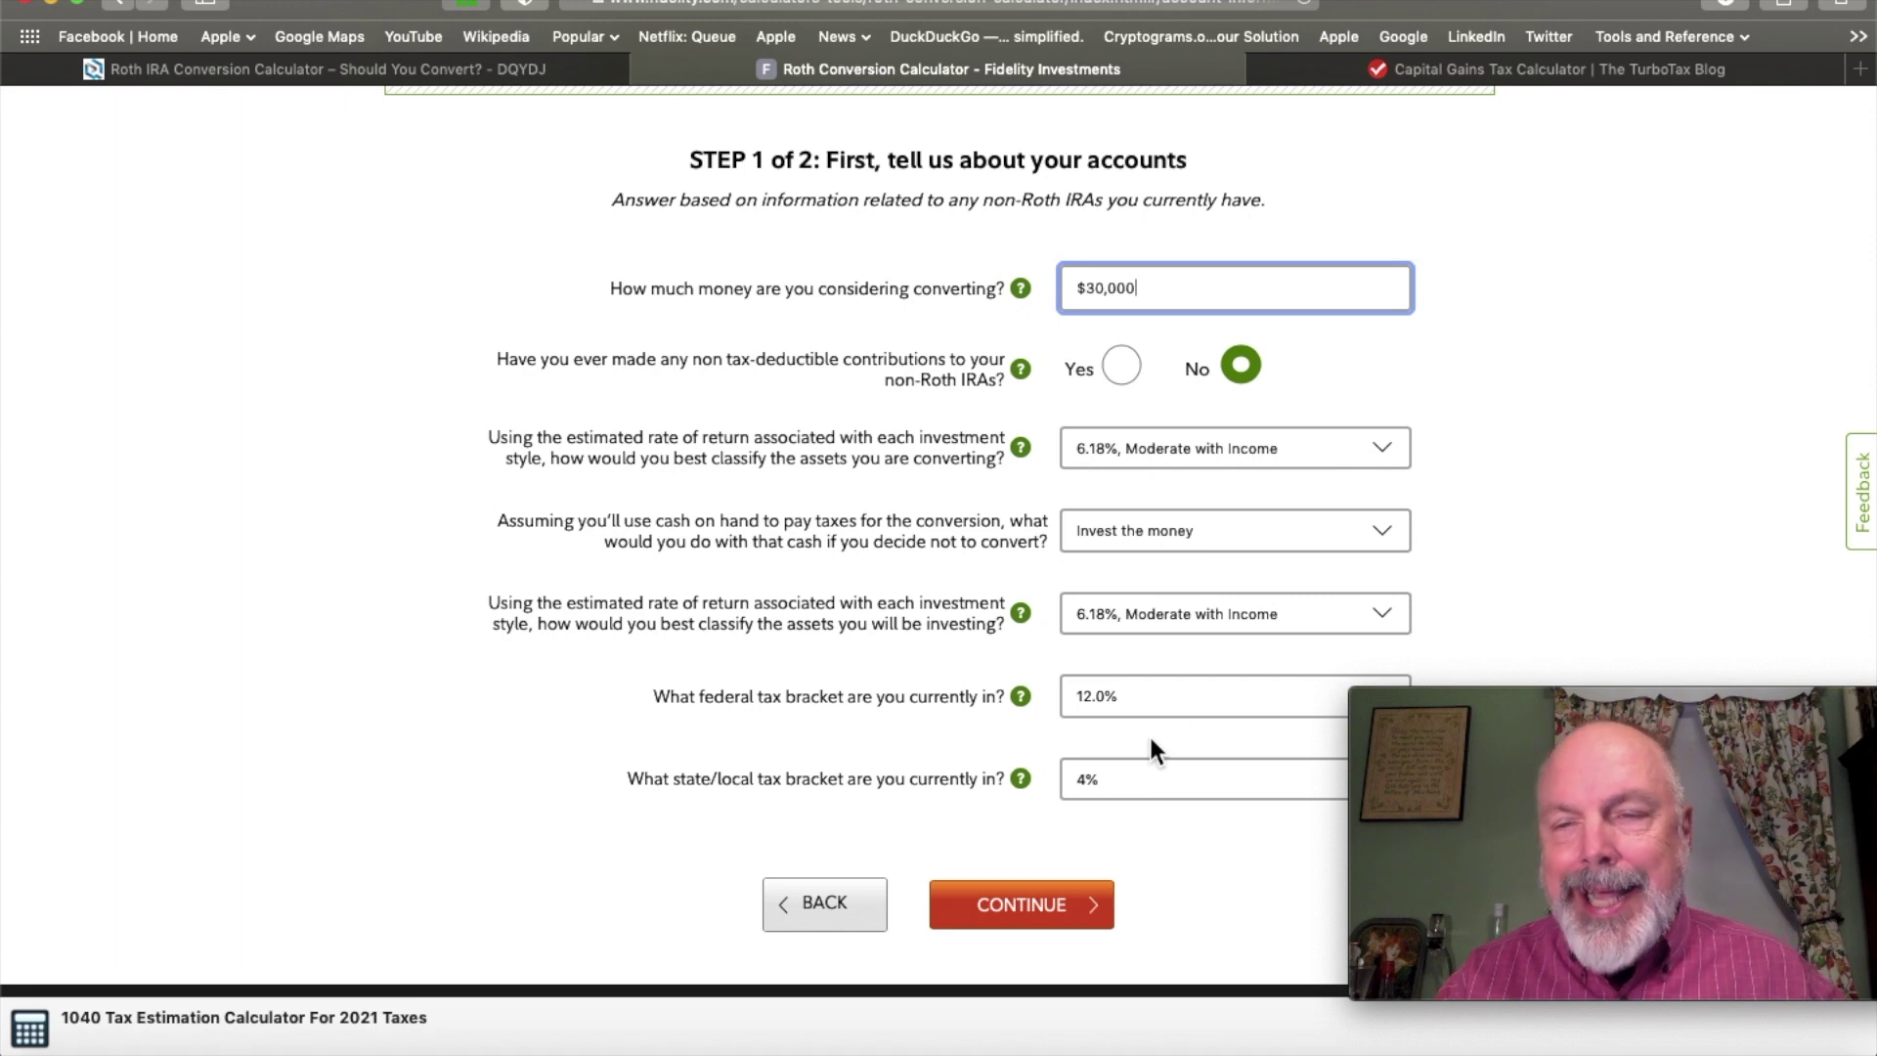
left_click(1136, 794)
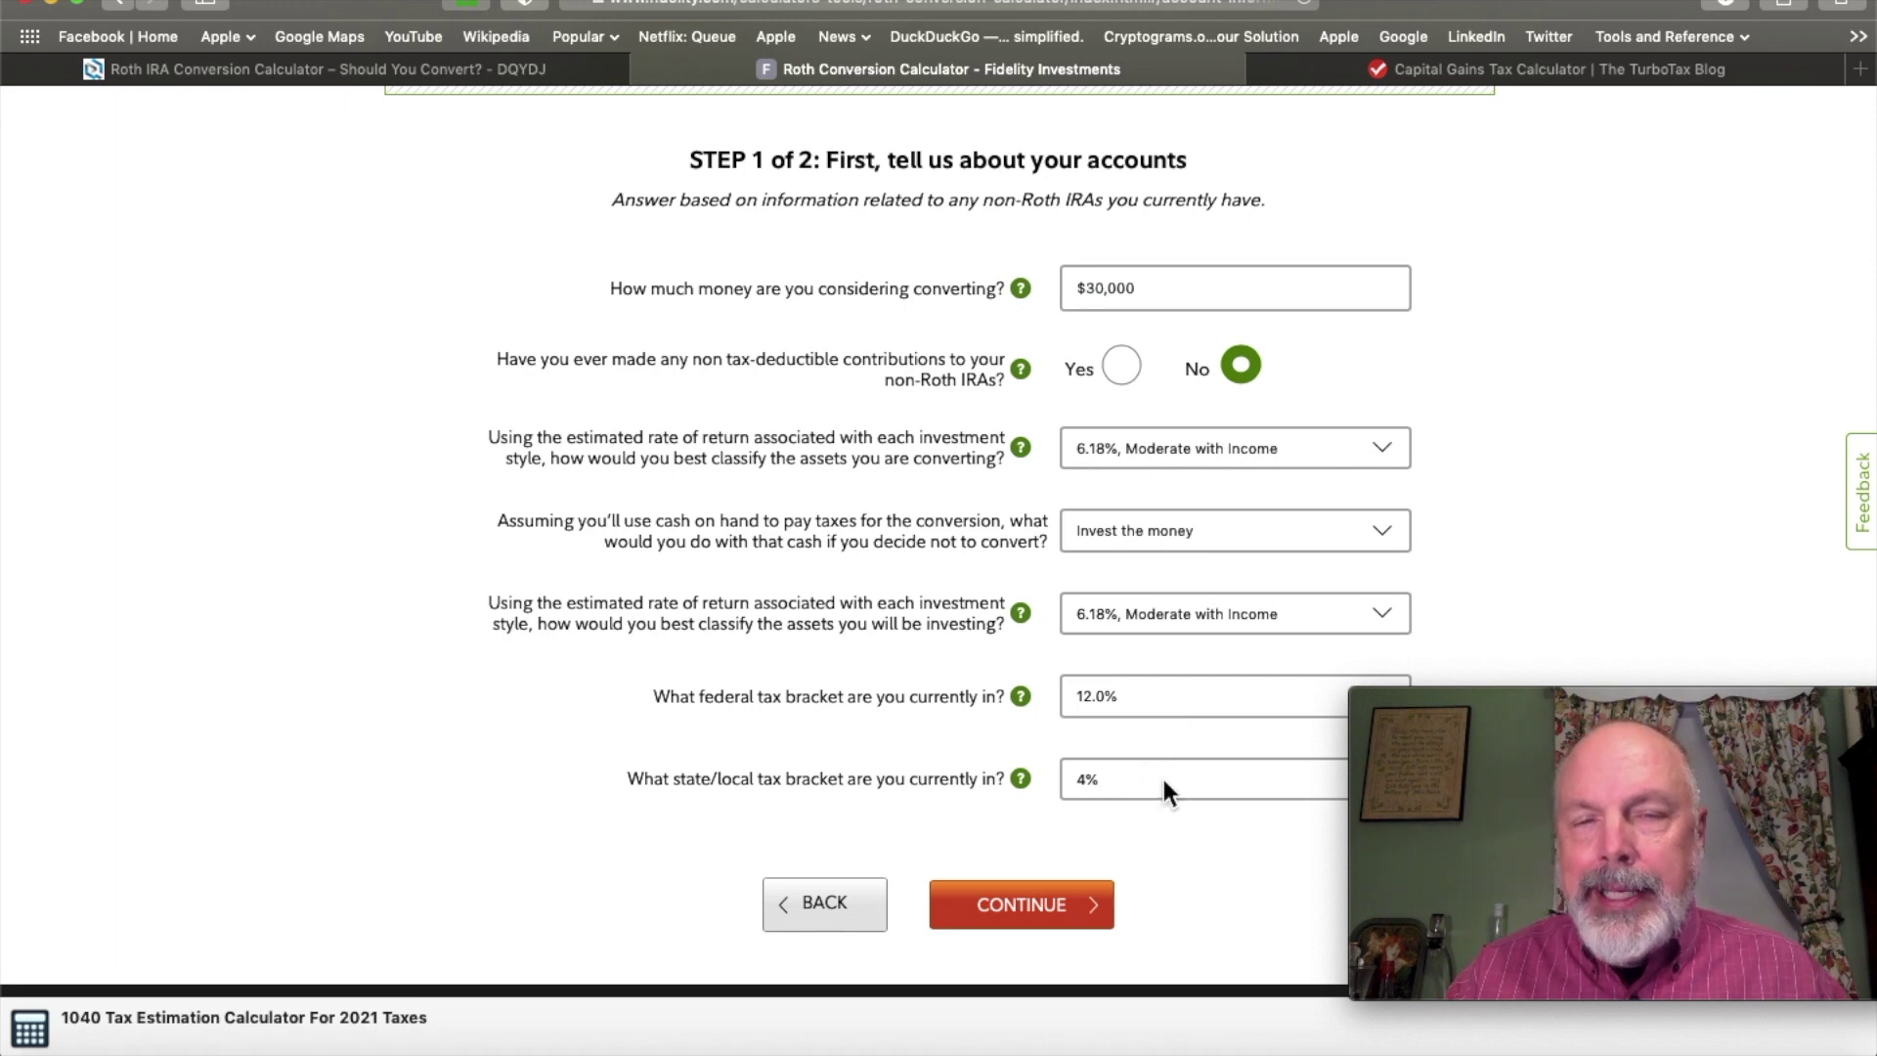
left_click(1035, 907)
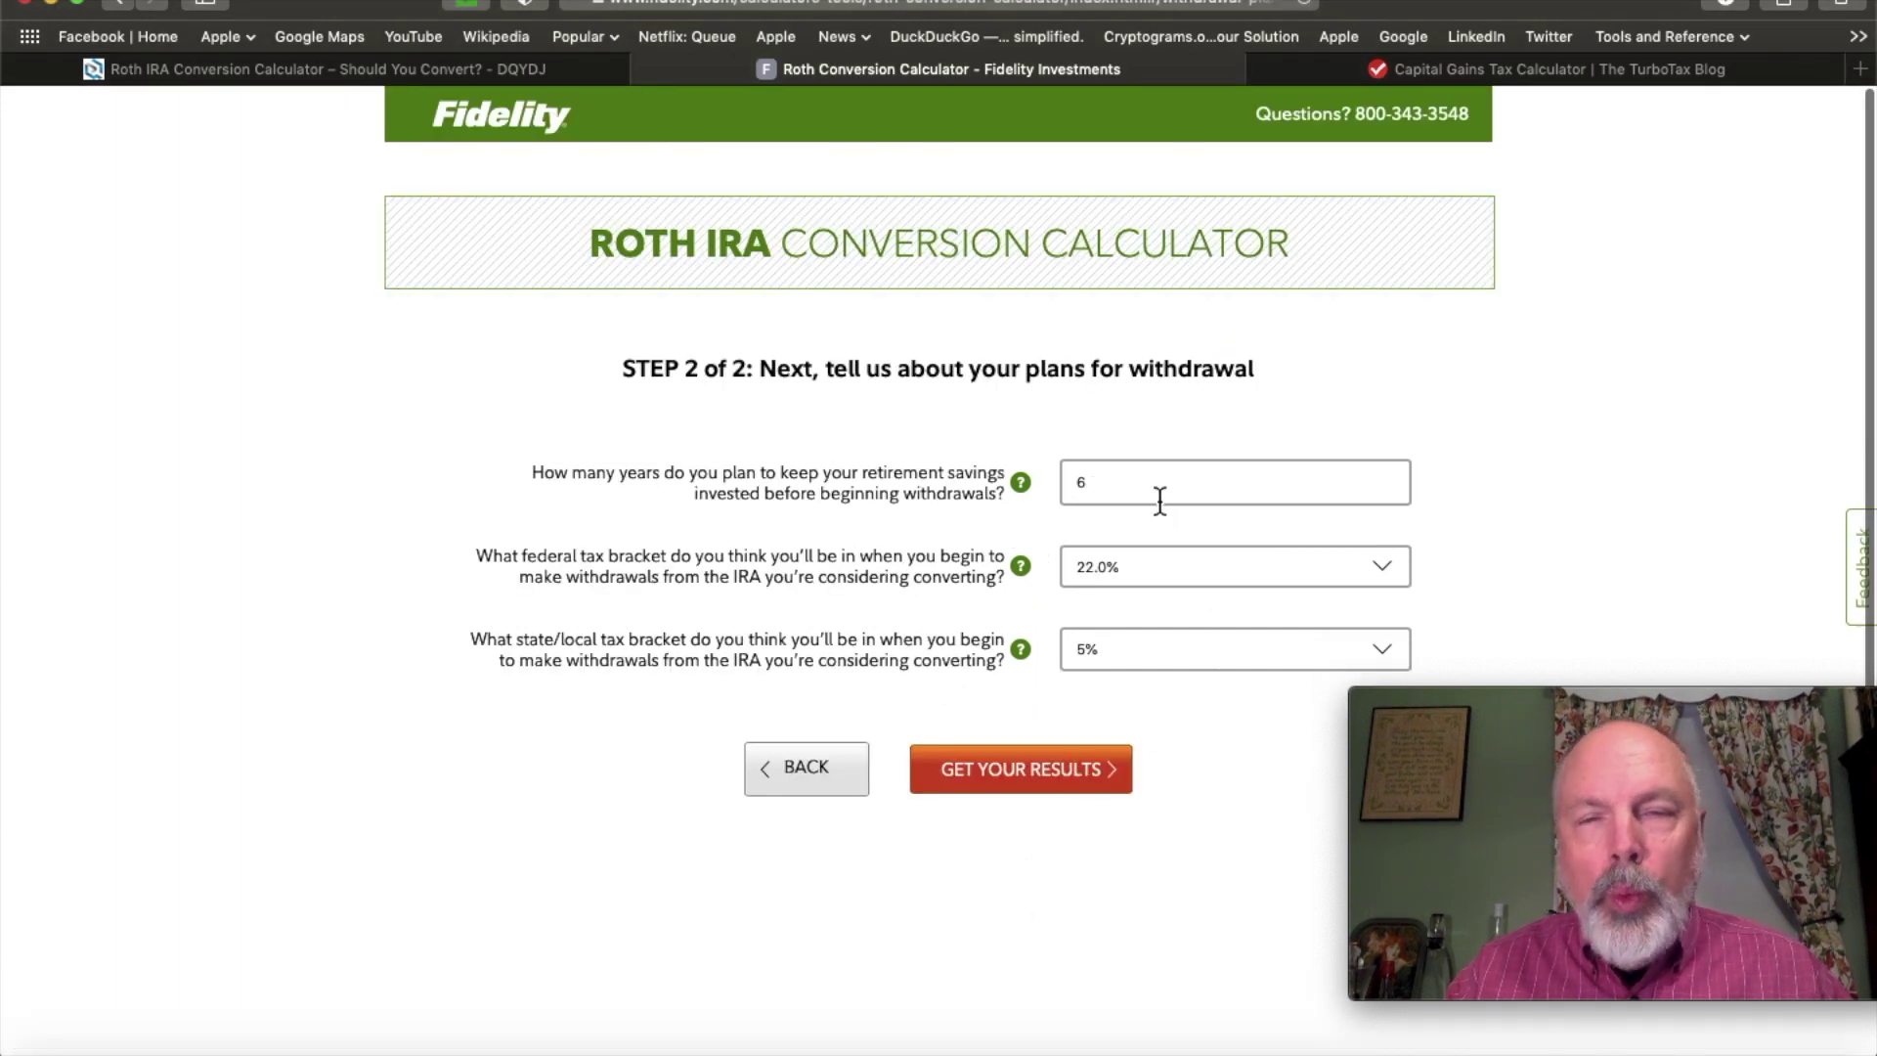
Generate Fidelity's conversion analysis with withdrawal tax brackets of 22.0% federal and 5% state/local
left_click(1164, 567)
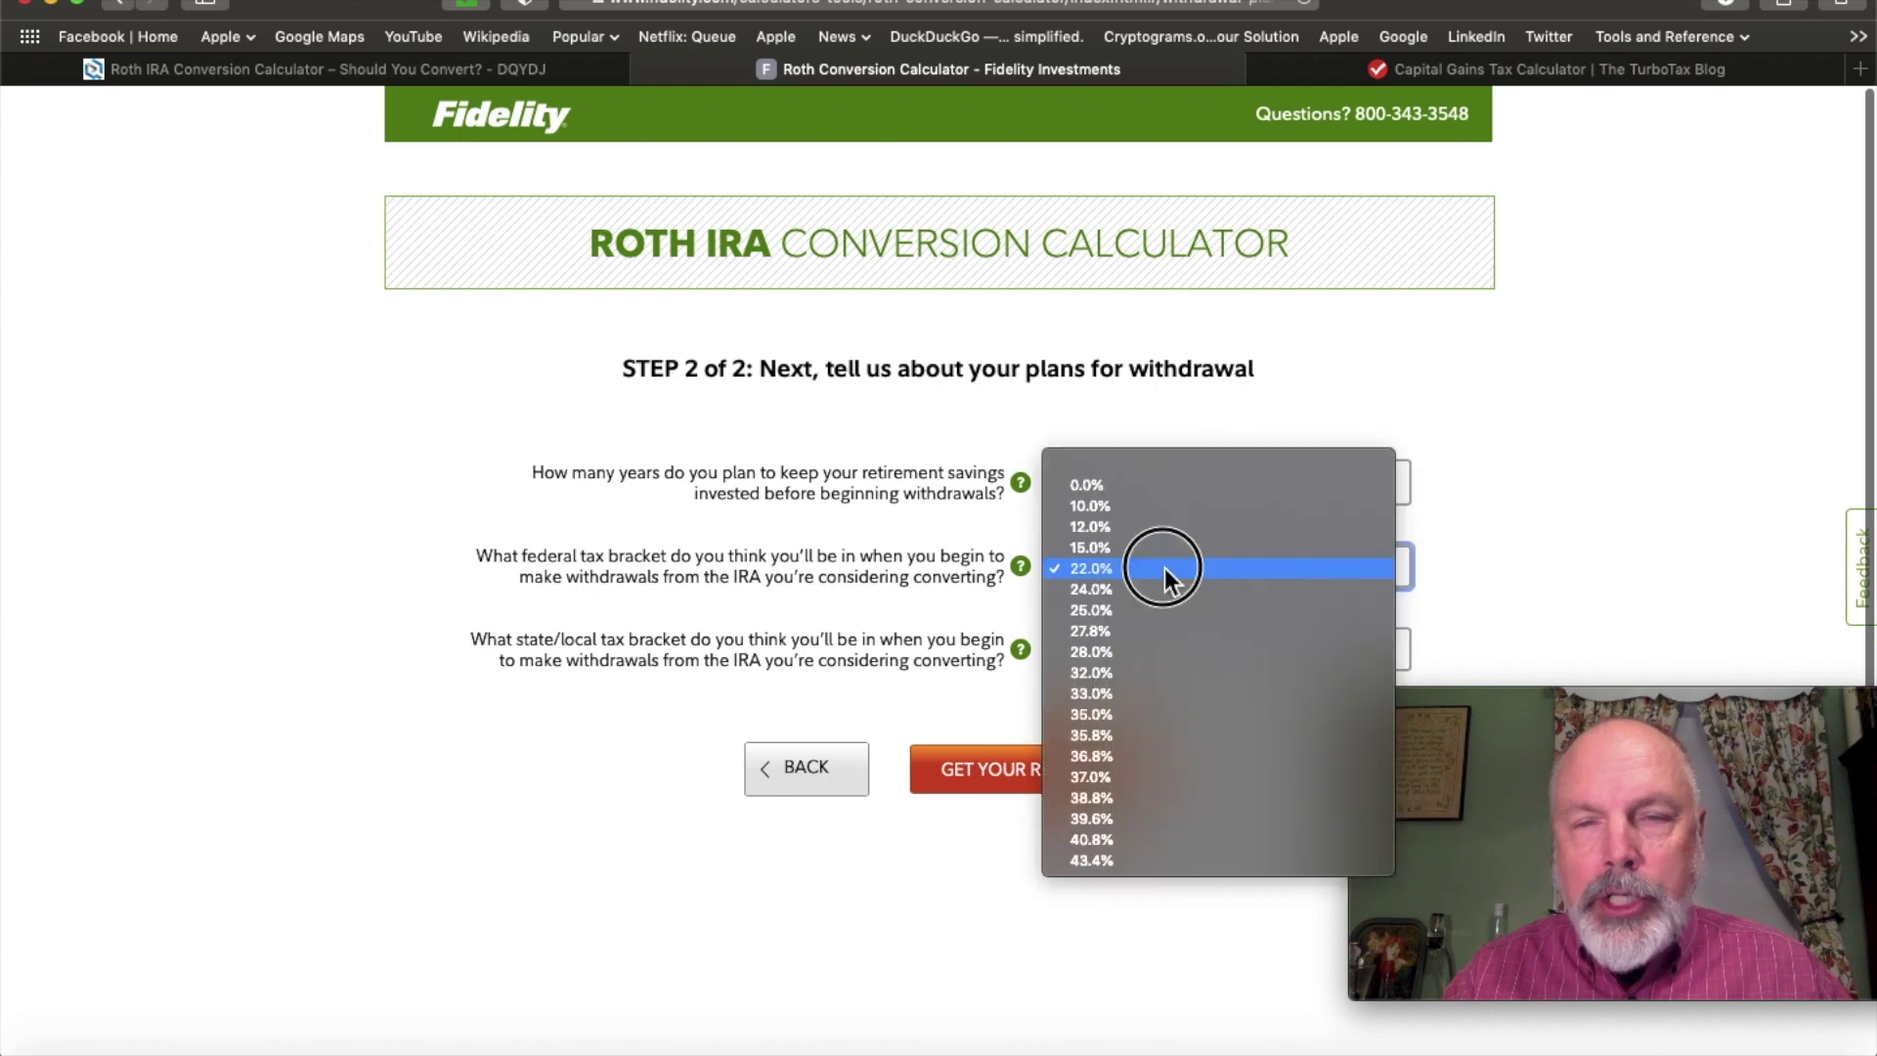
left_click(1164, 567)
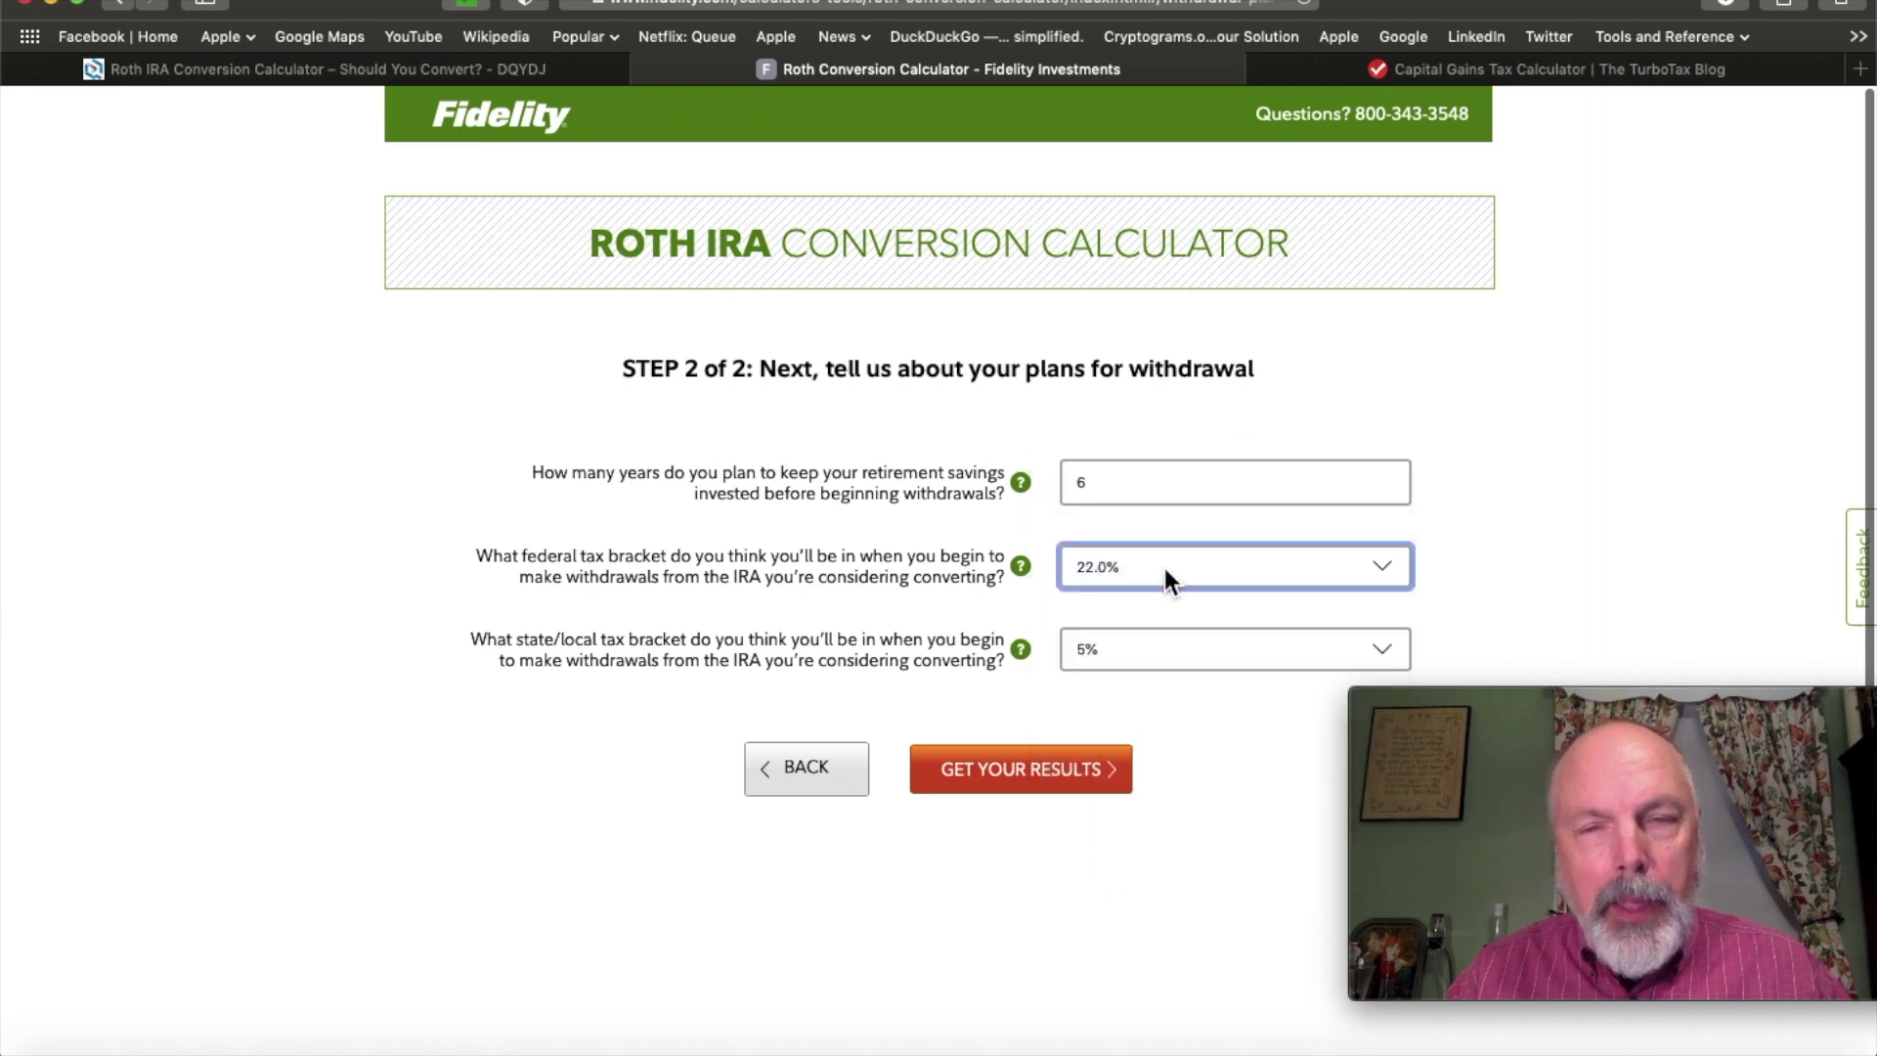
left_click(1155, 653)
left_click(1153, 651)
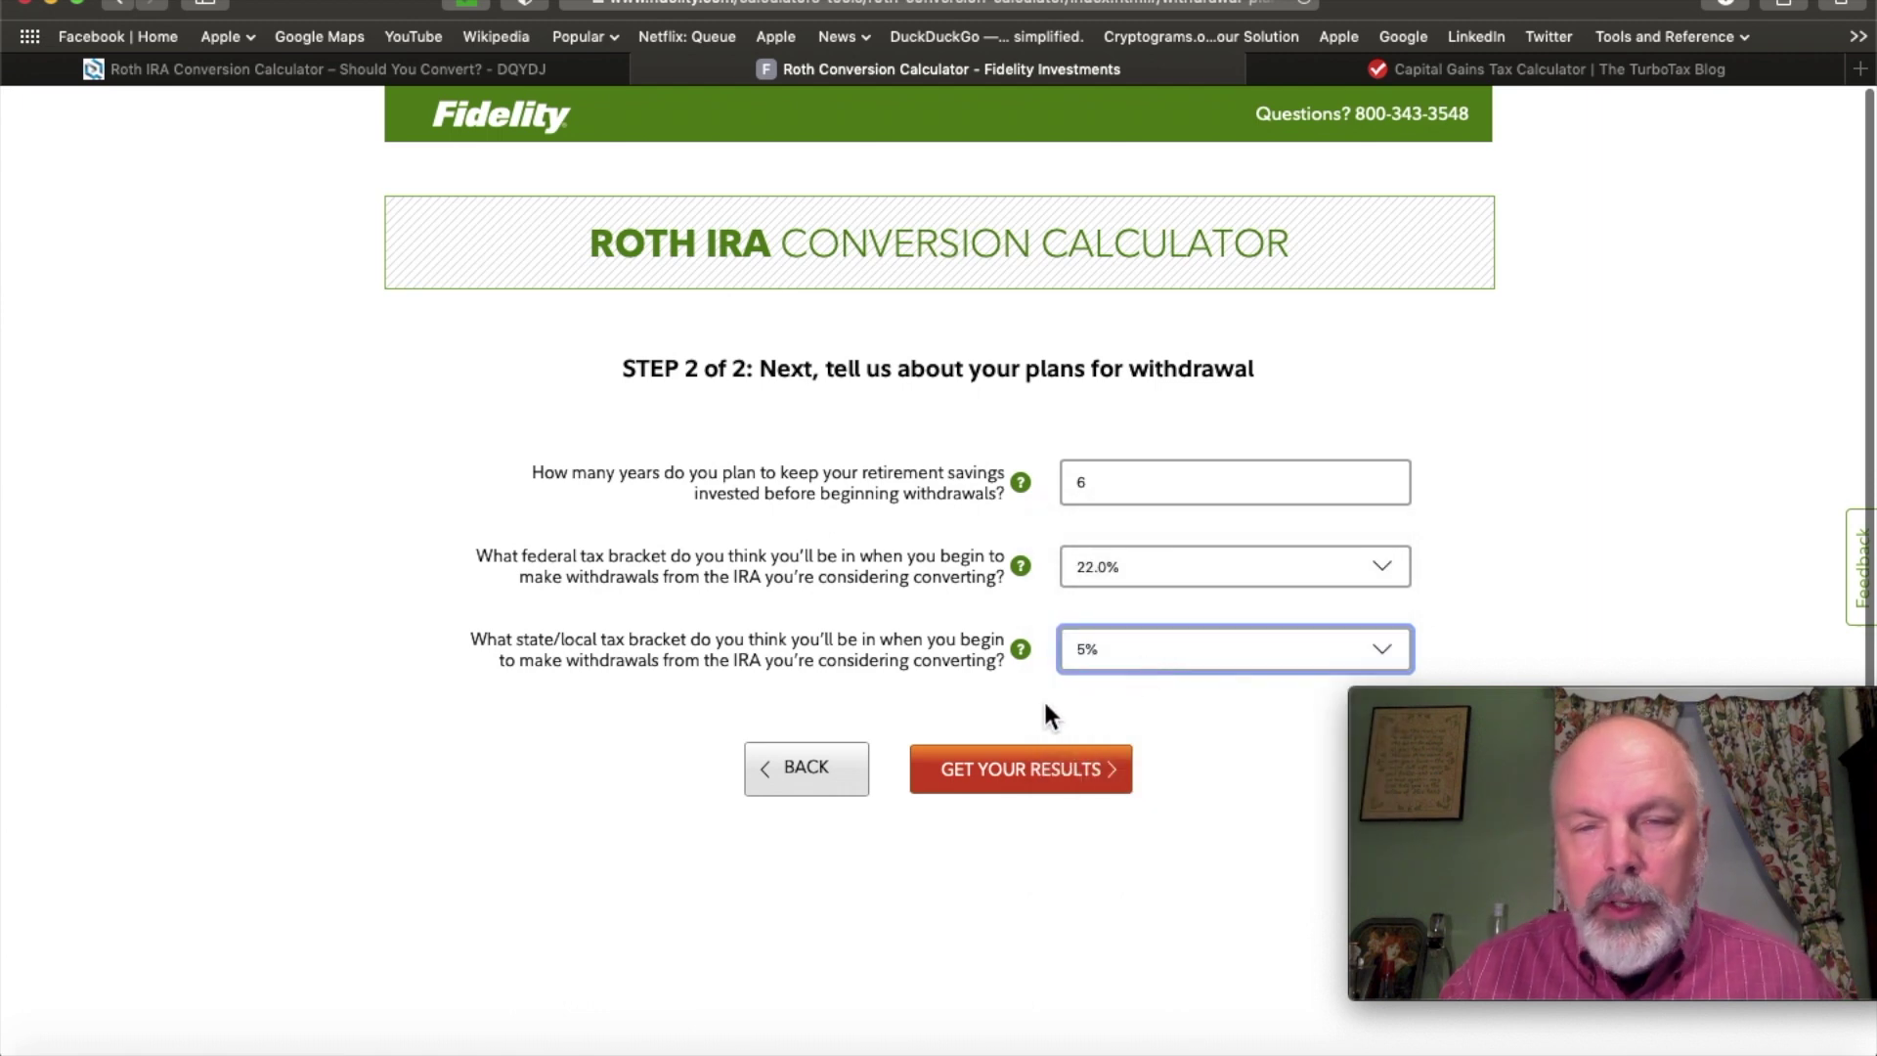
left_click(1007, 765)
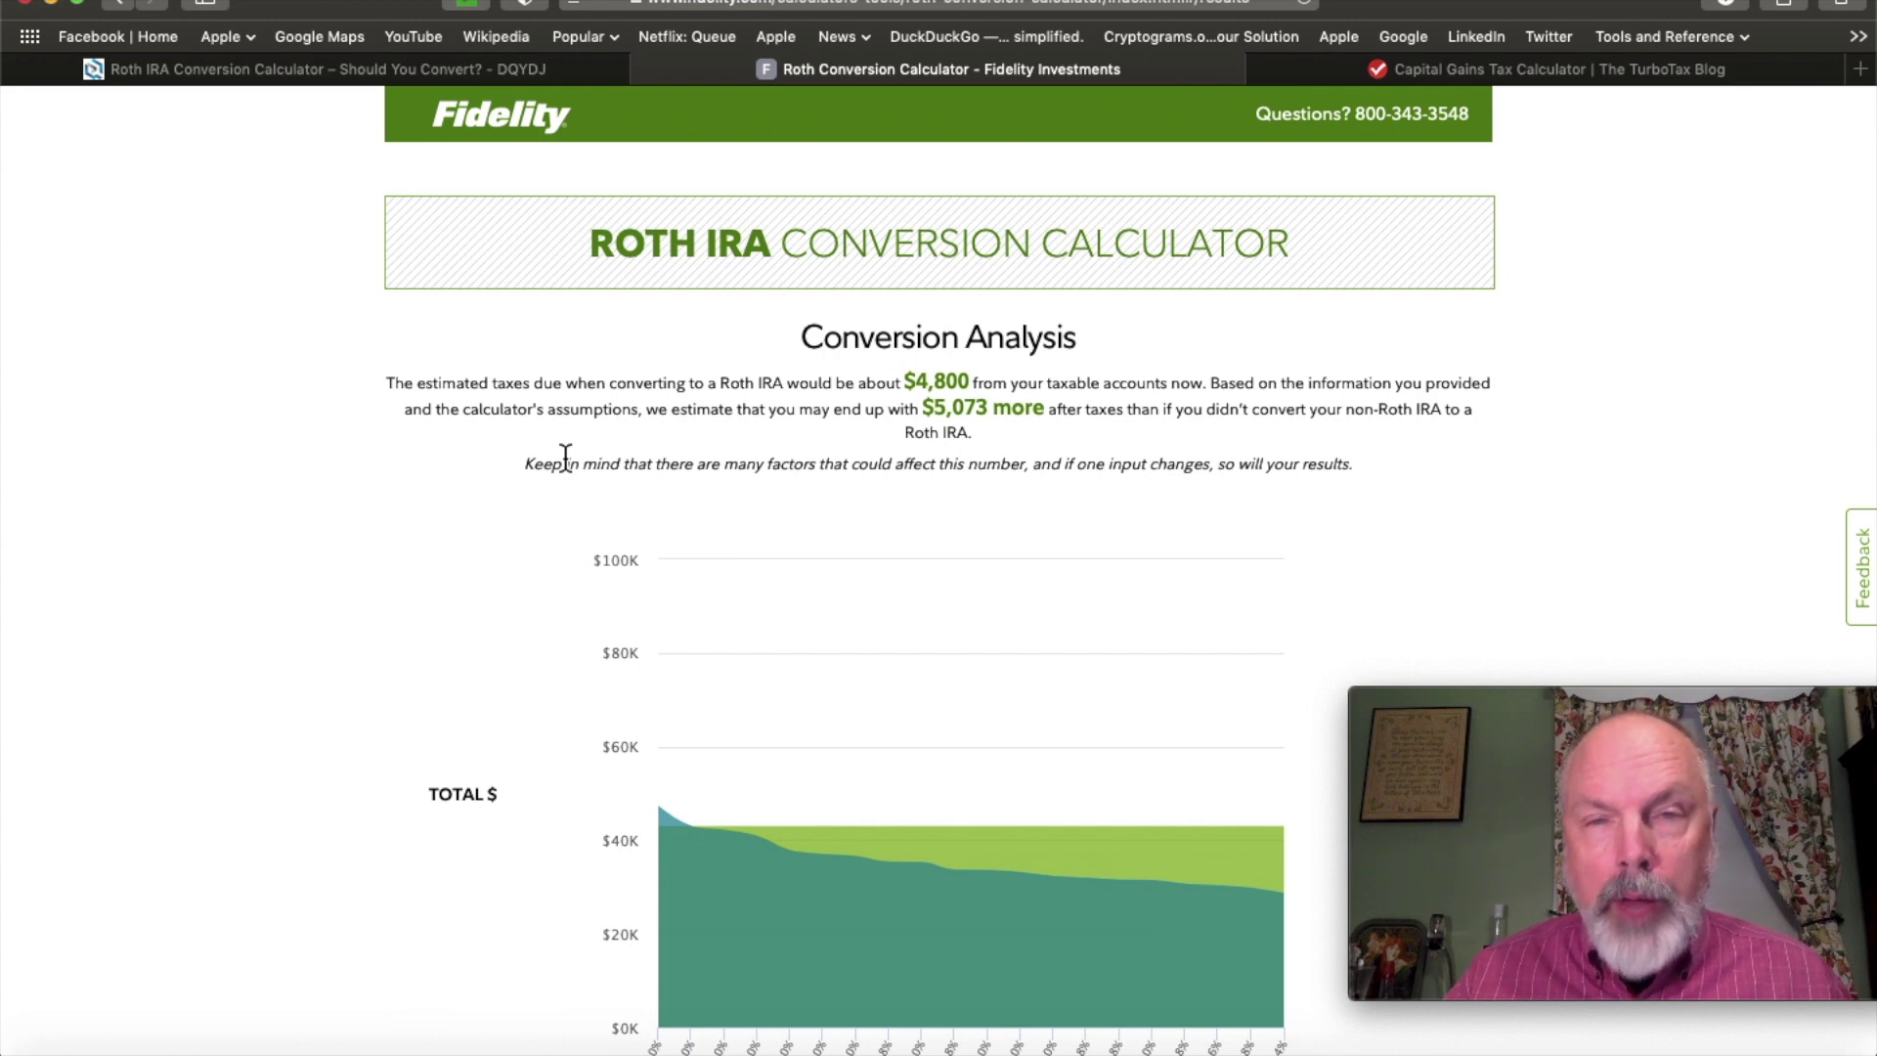
scroll(1243, 369, "down", 3)
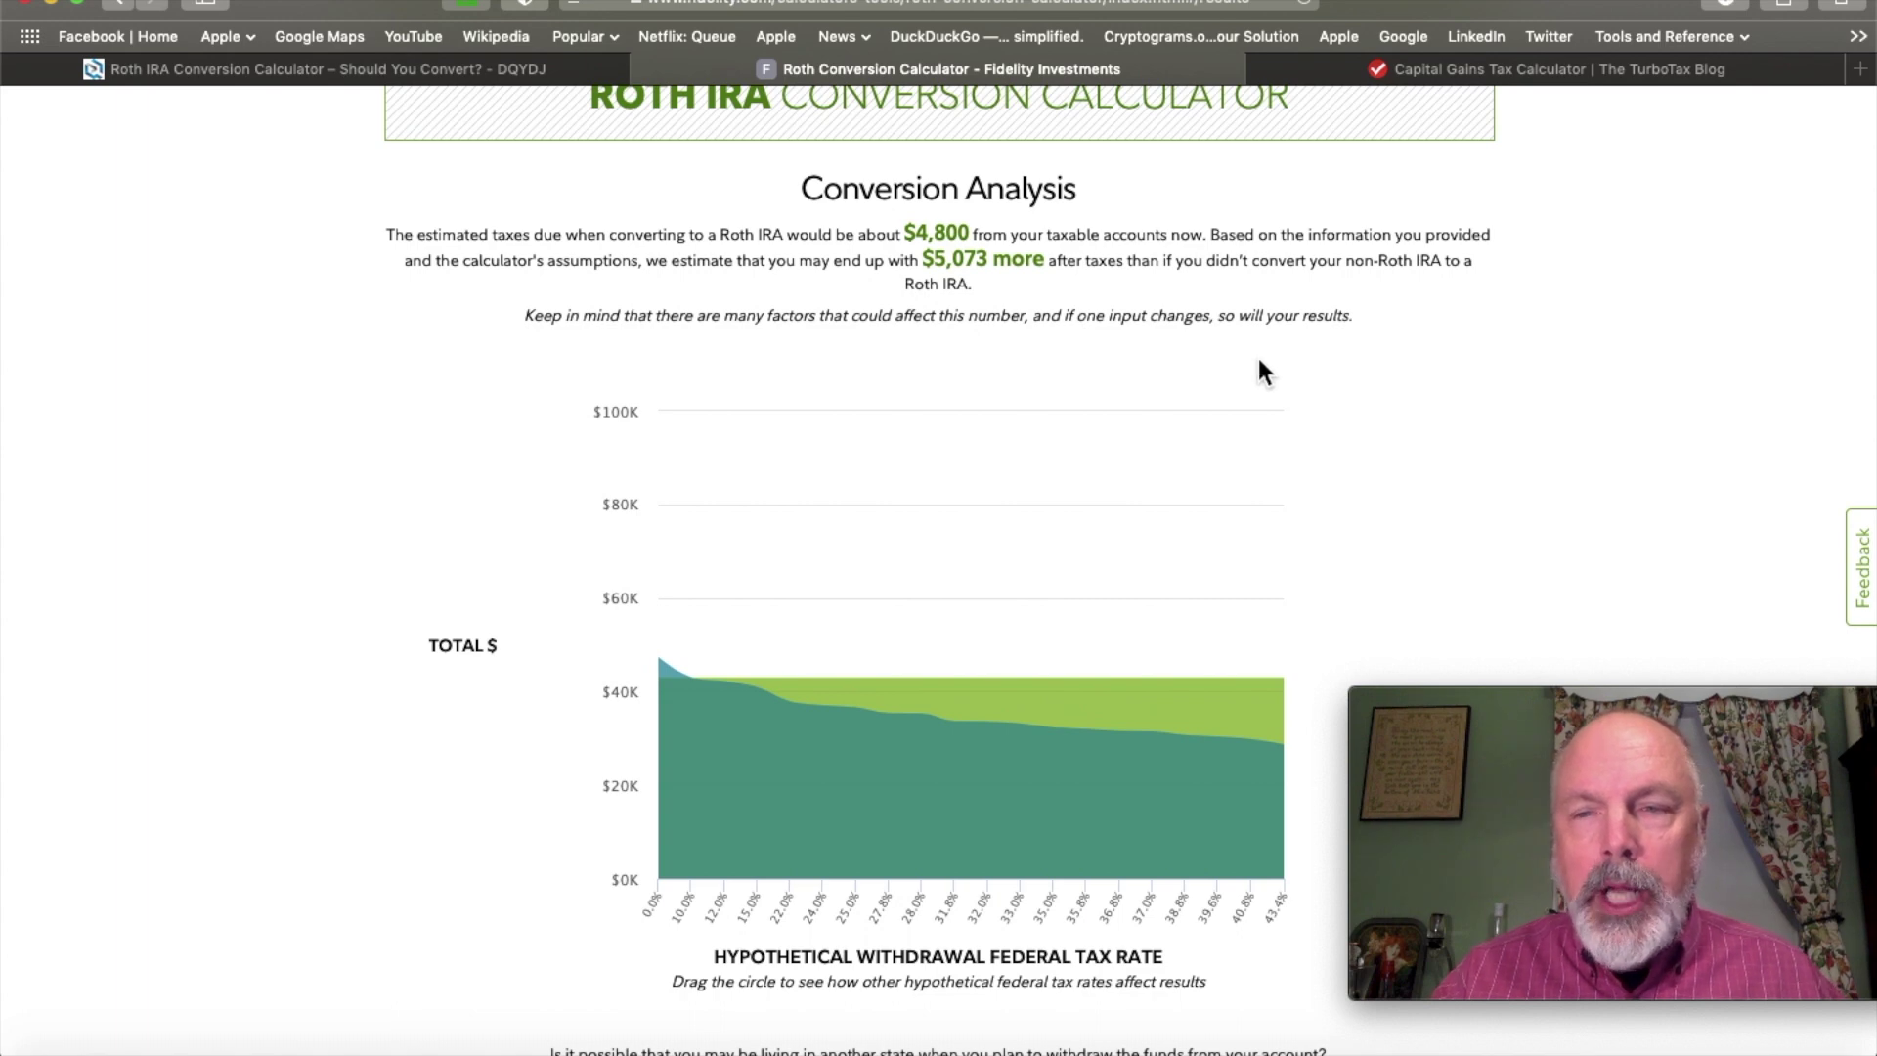
Review the tax info, stock sale entries and estimated tax in TurboTax's Capital Gains Tax Calculator
left_click(1533, 73)
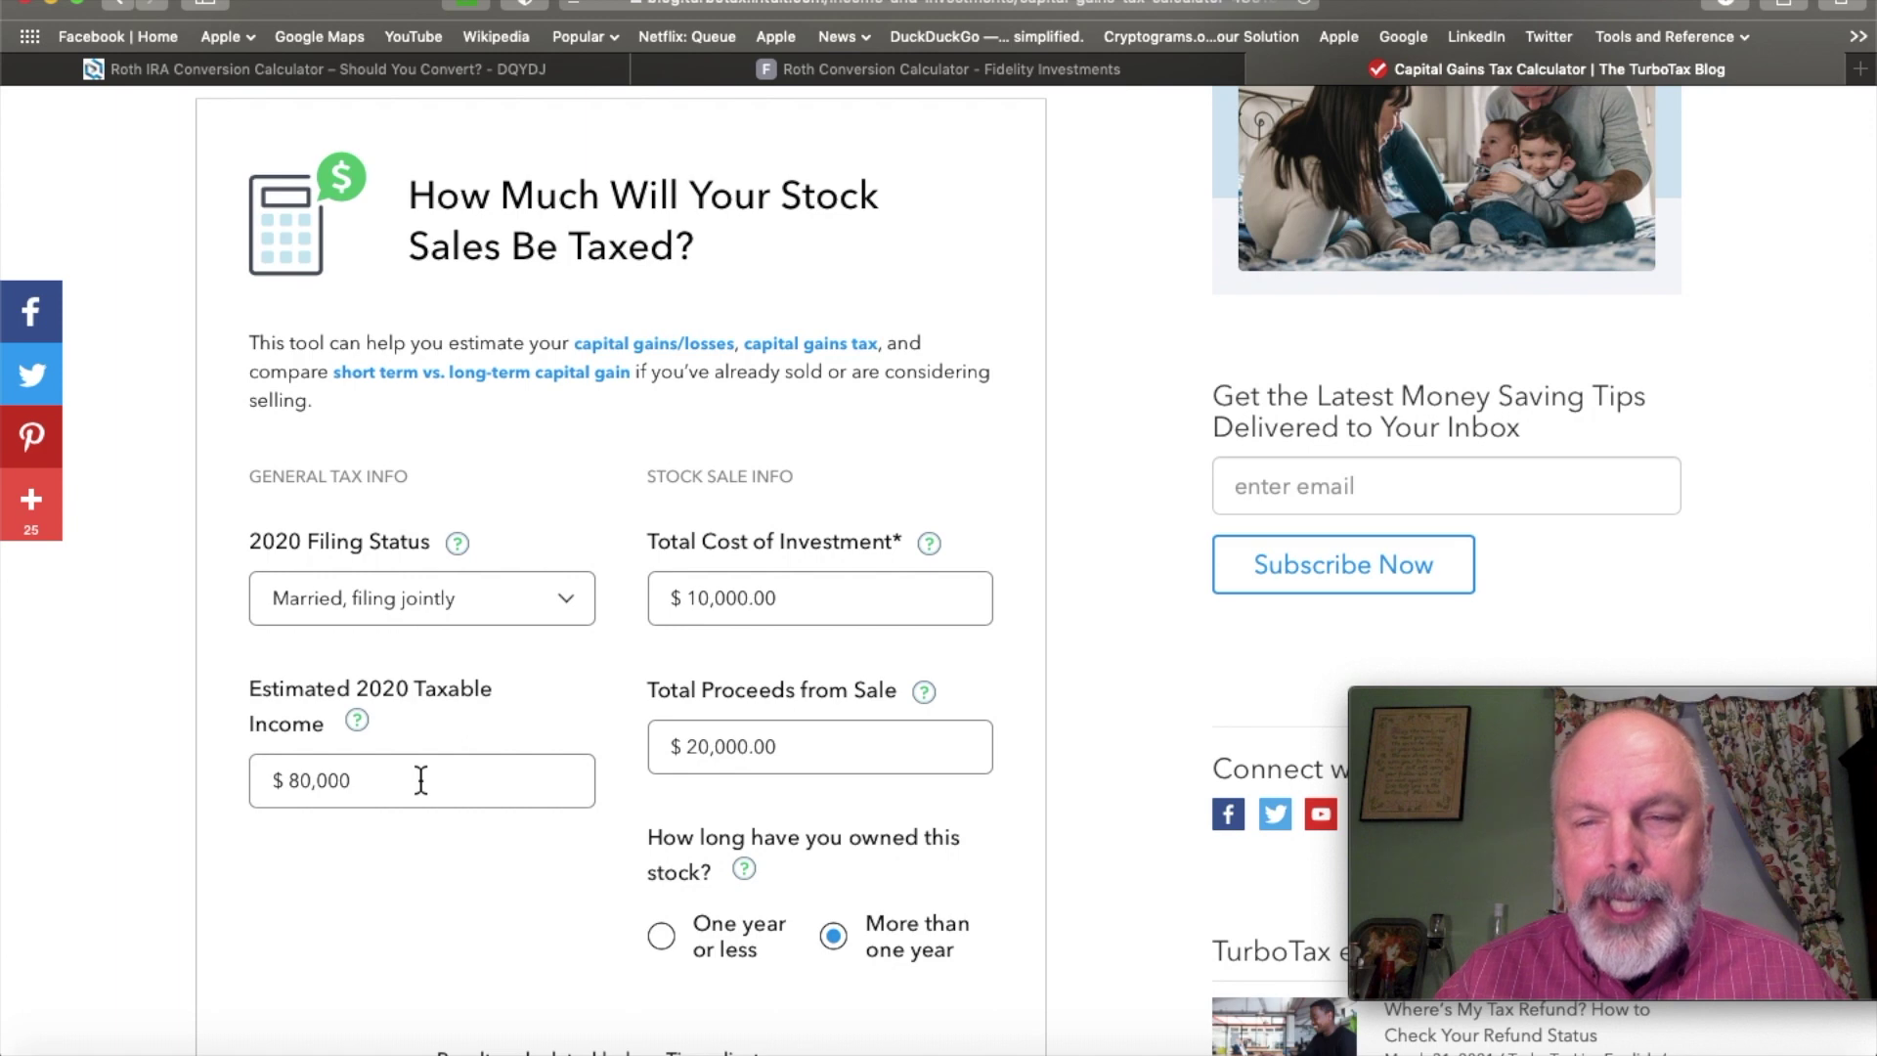
scroll(422, 786, "down", 3)
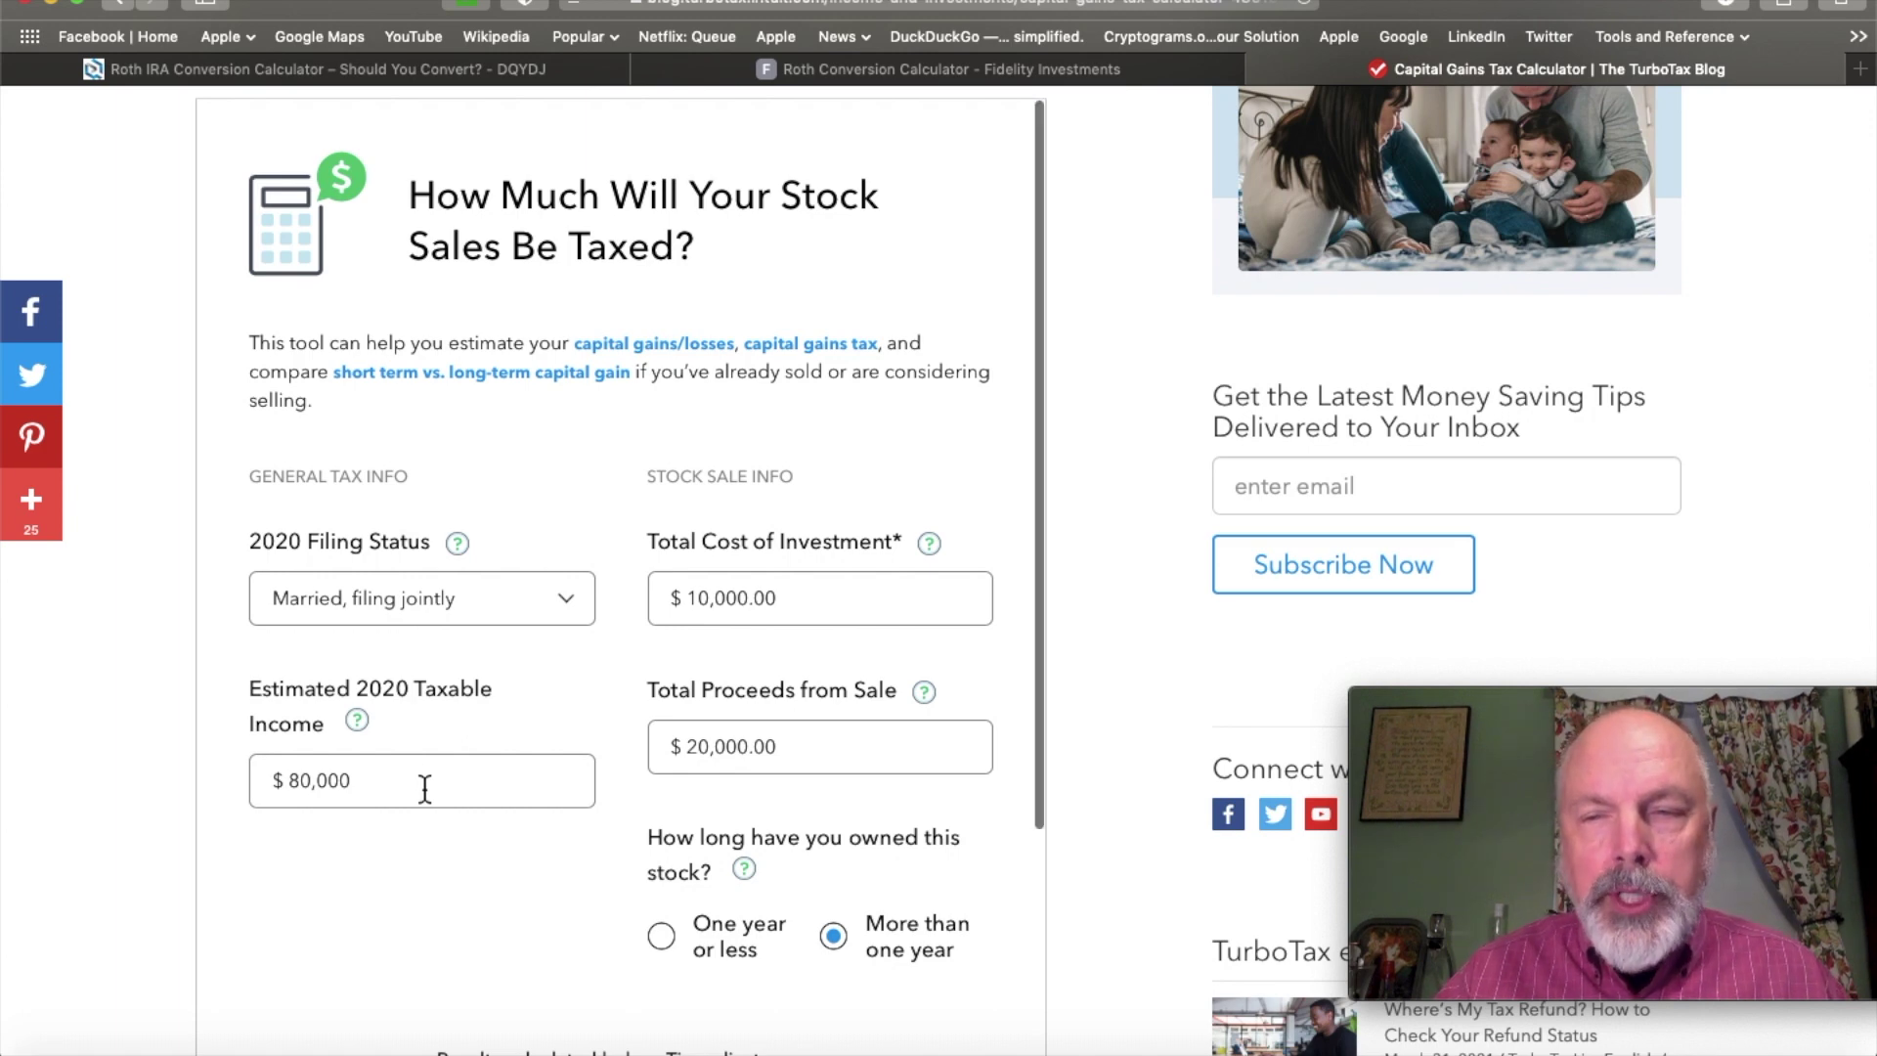
scroll(426, 788, "down", 9)
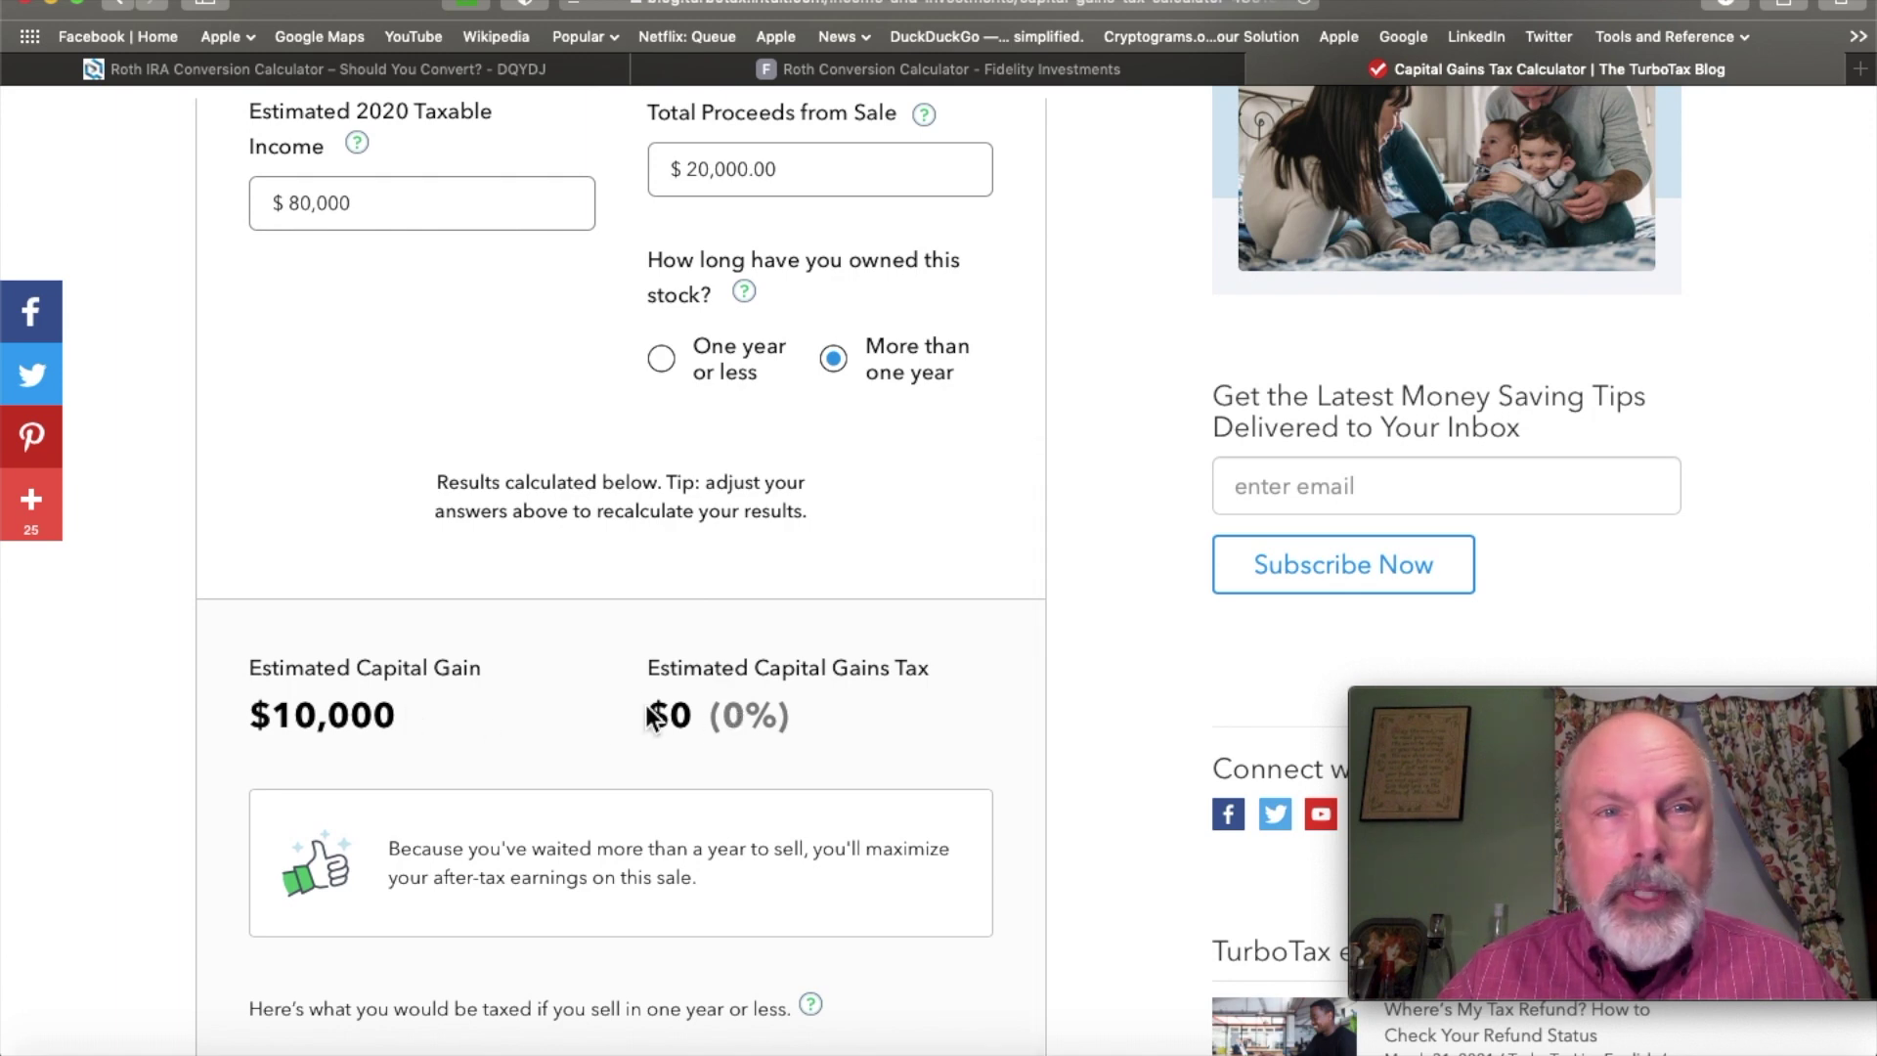
Set the estimated 2020 taxable income to $81,000 and check the recalculated long-term and short-term capital gains tax
left_click(314, 203)
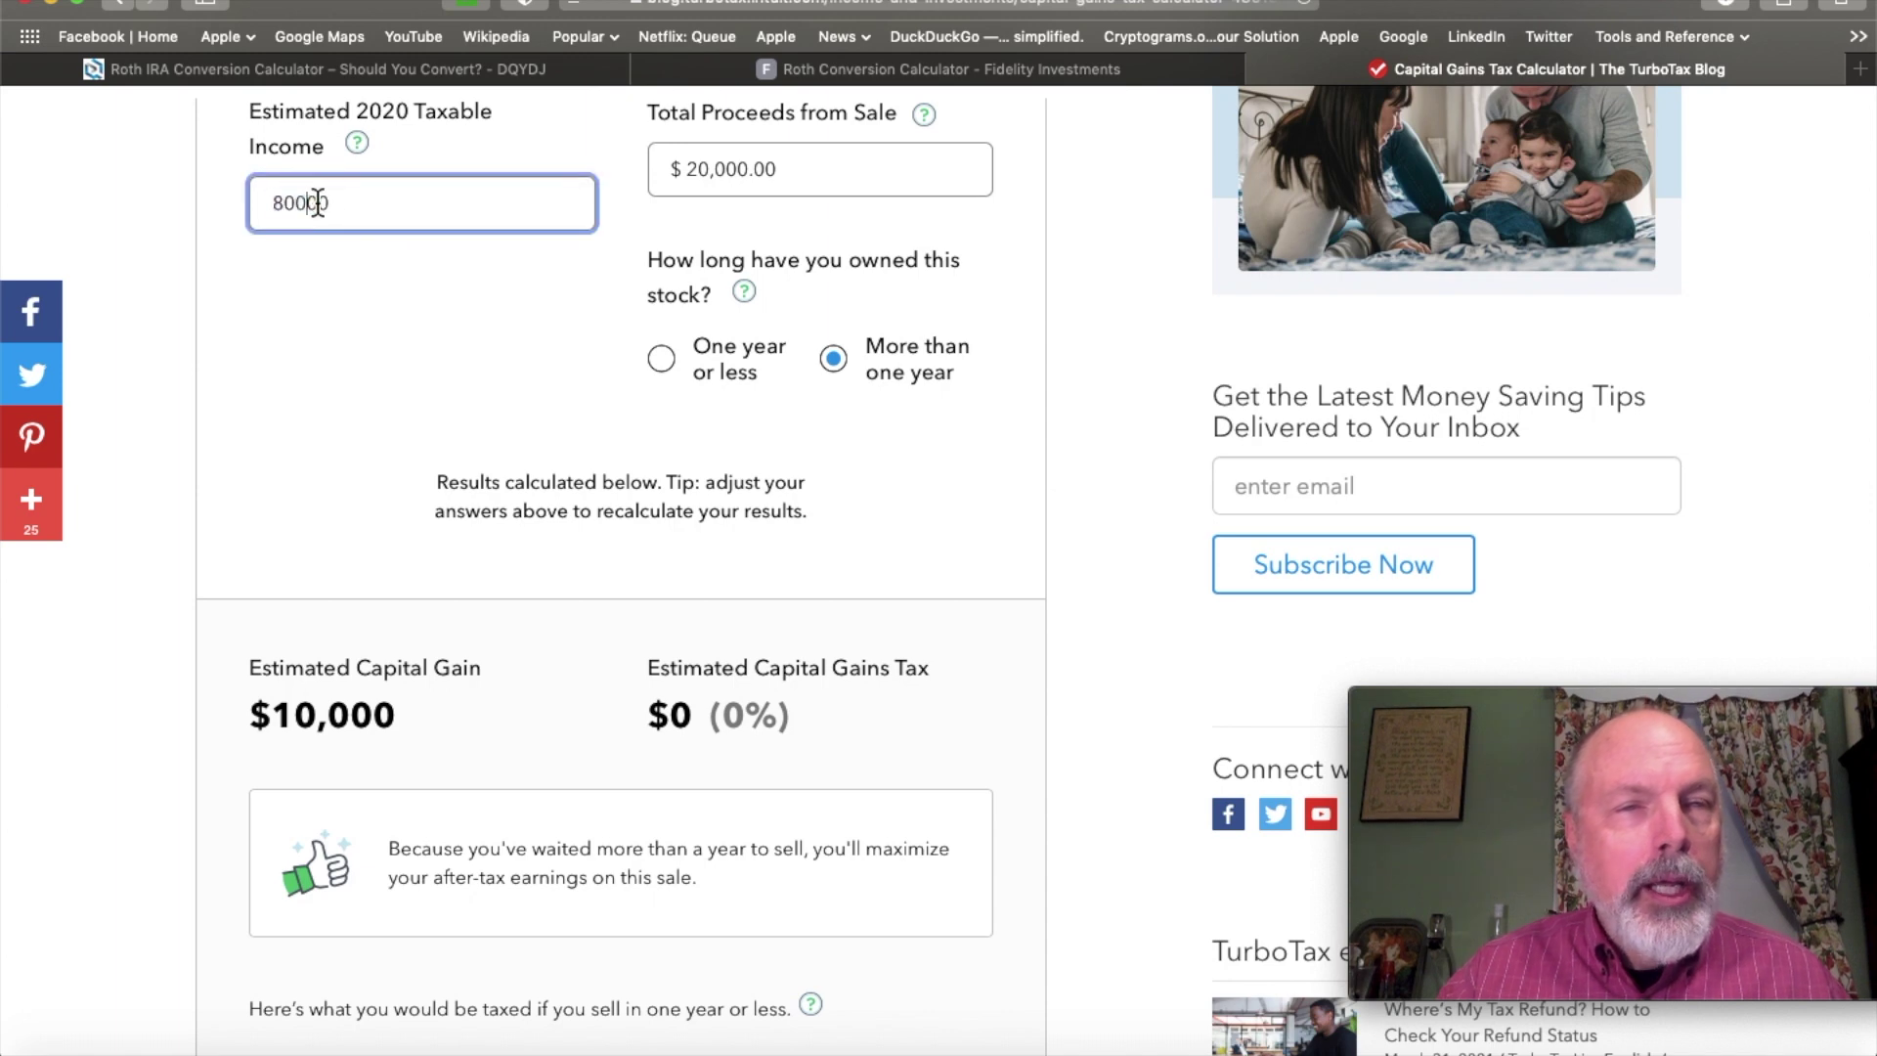
double_click(317, 204)
key("Left")
key("Right")
key("Delete")
type("1")
left_click(737, 743)
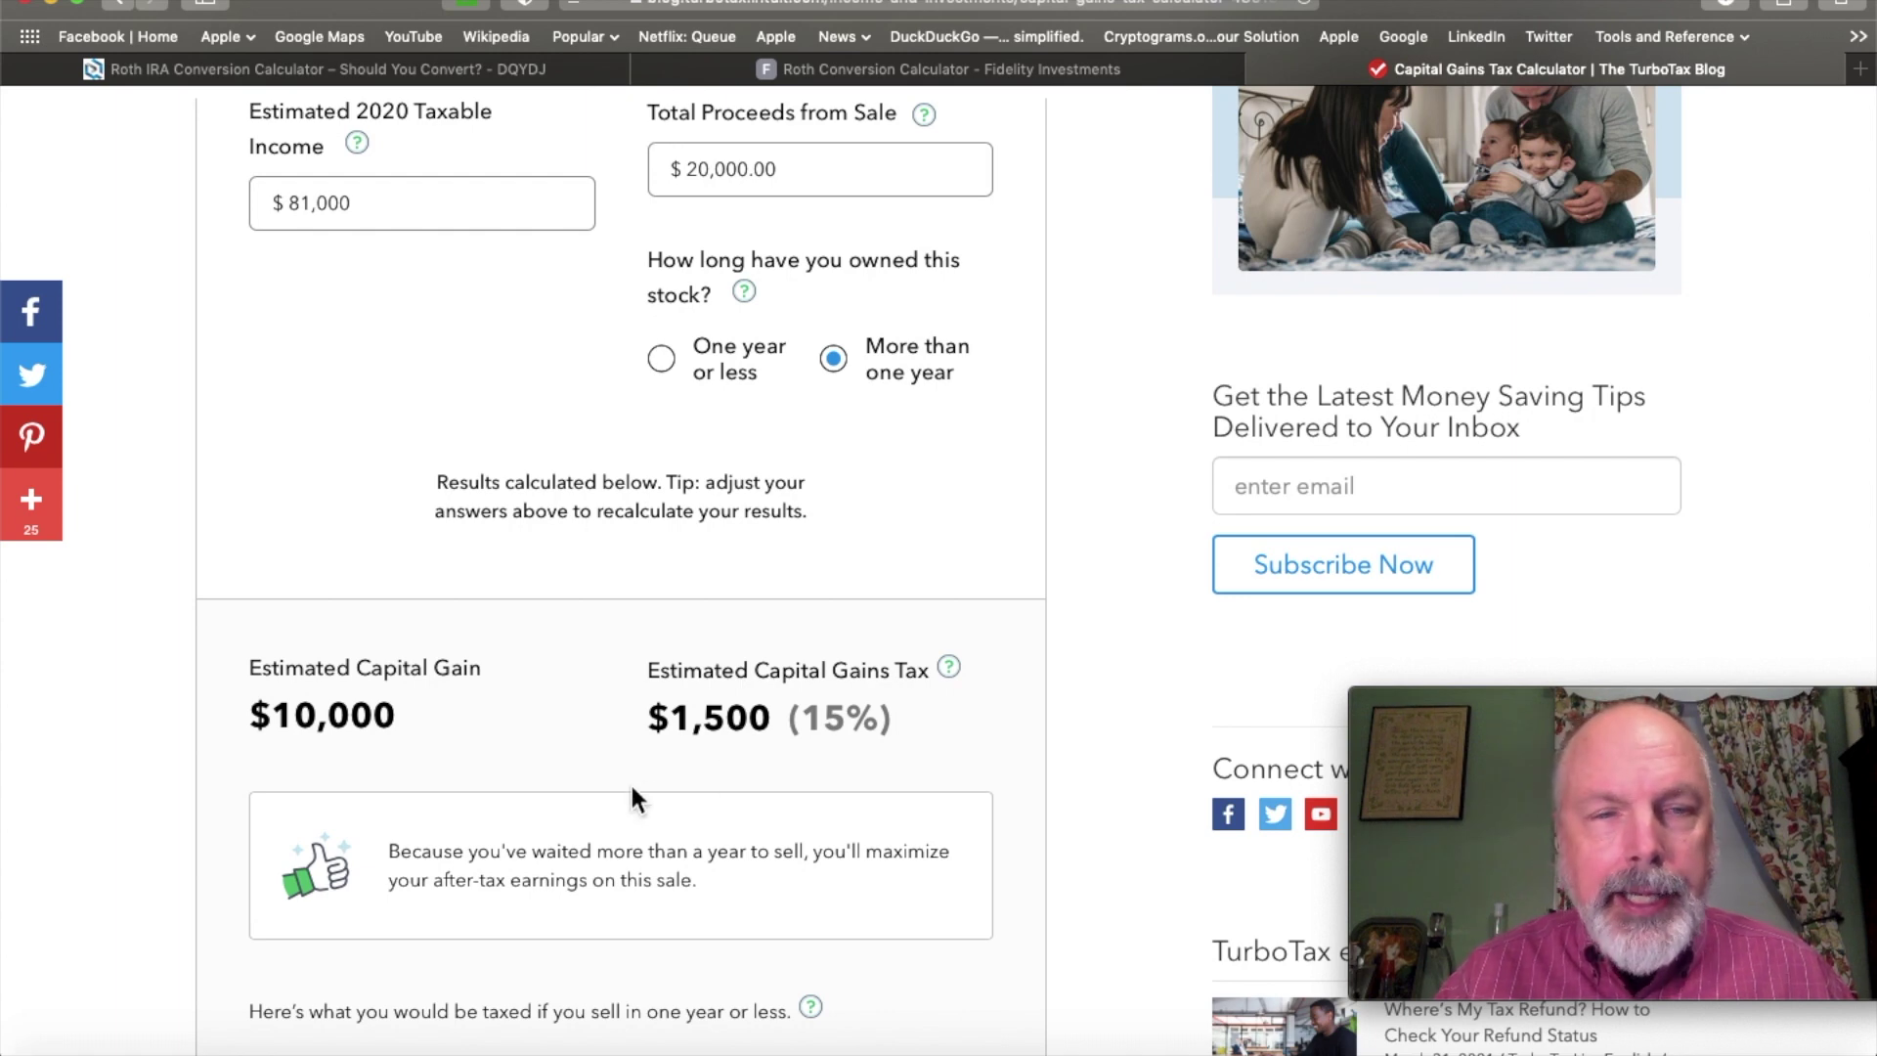
scroll(489, 782, "down", 3)
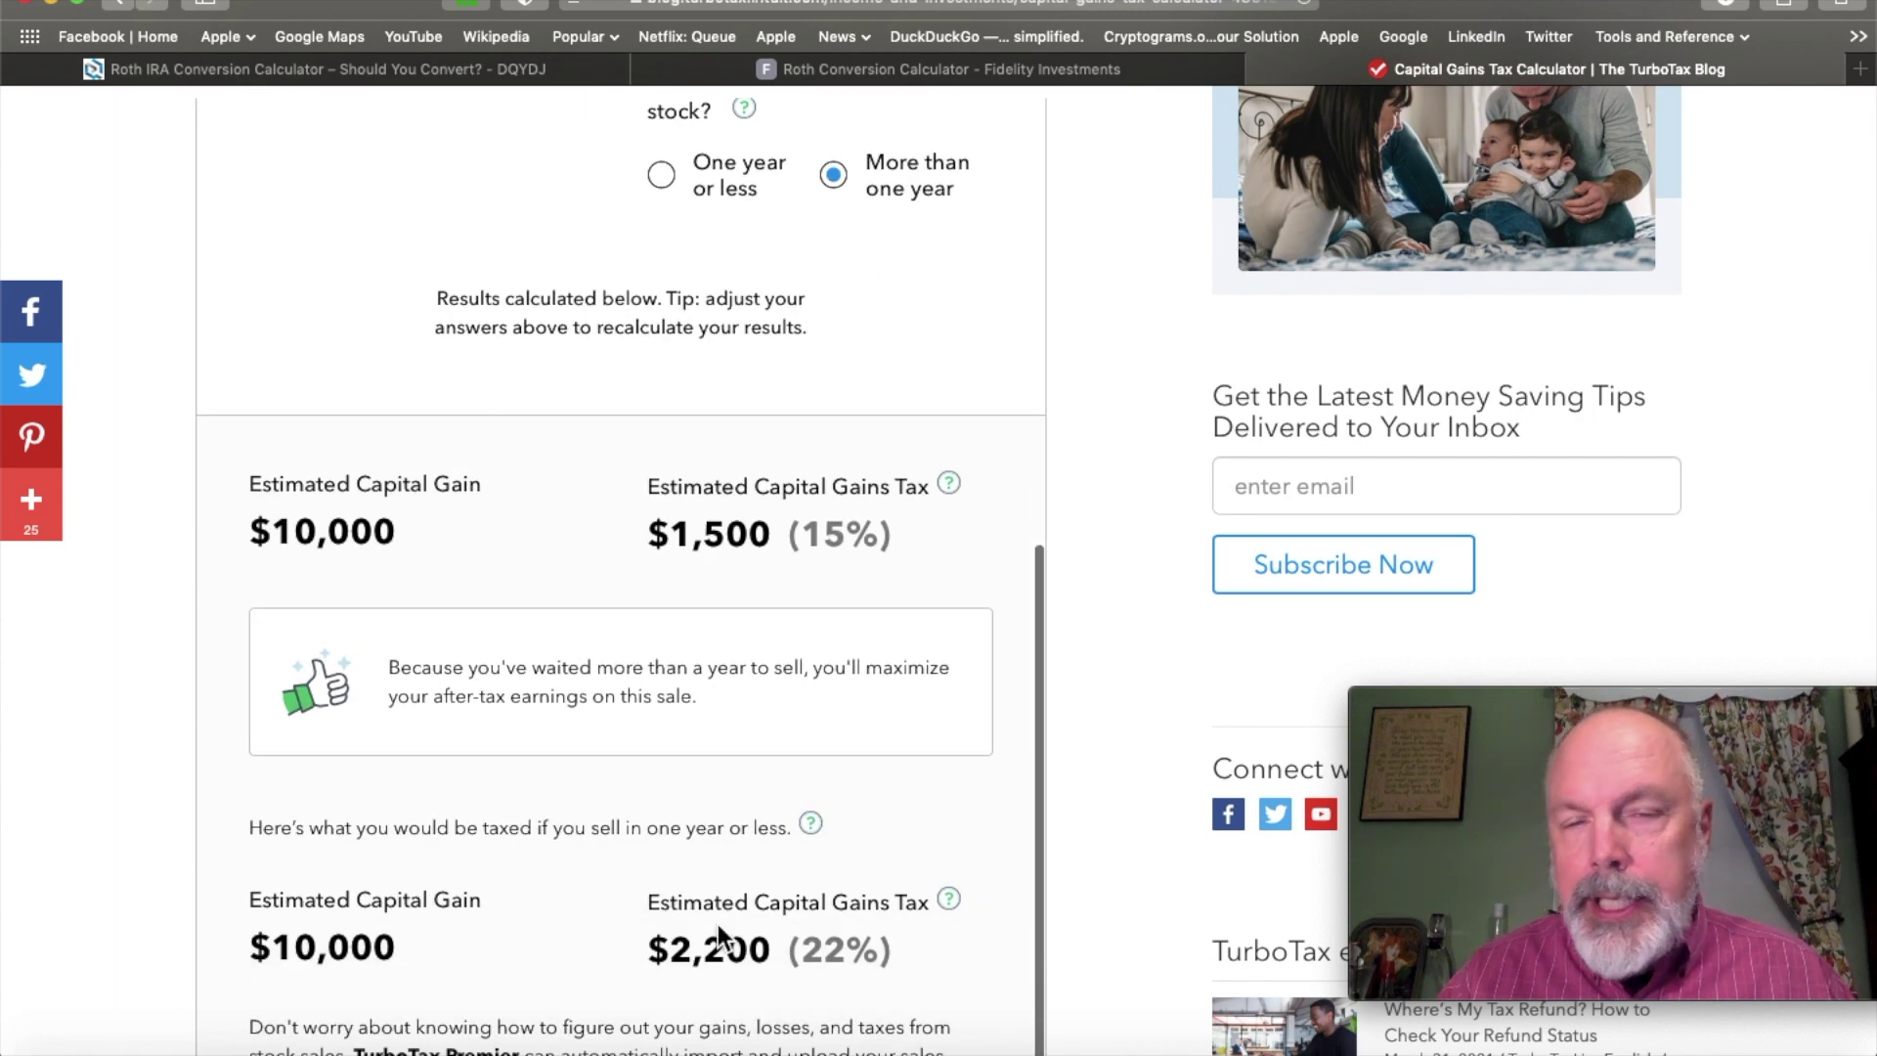